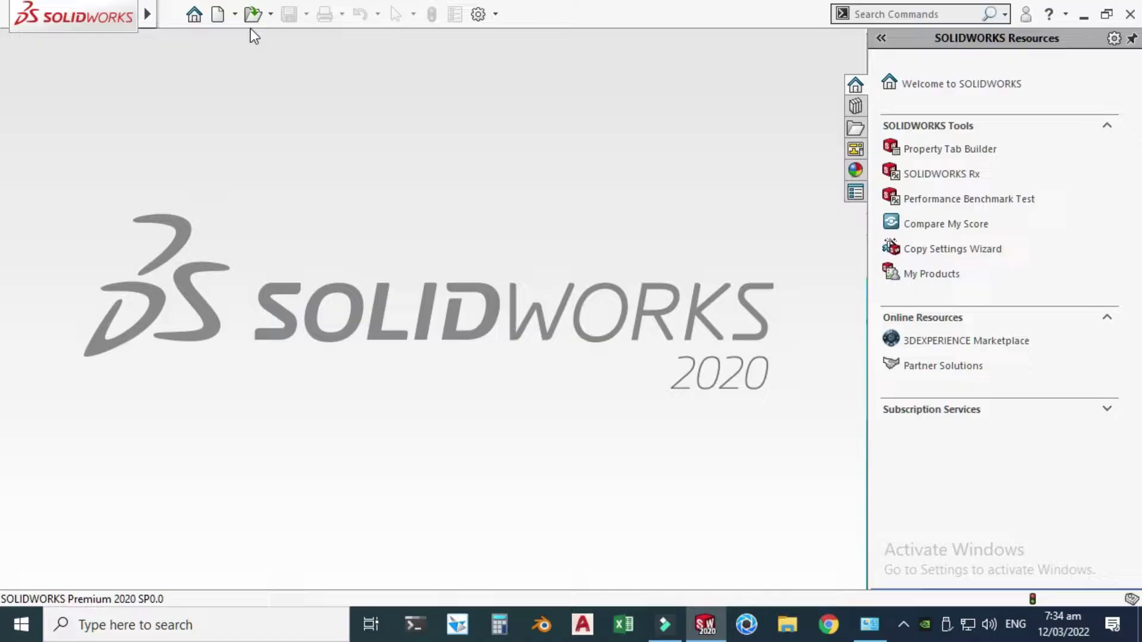
Create a new part document
click(235, 14)
click(241, 39)
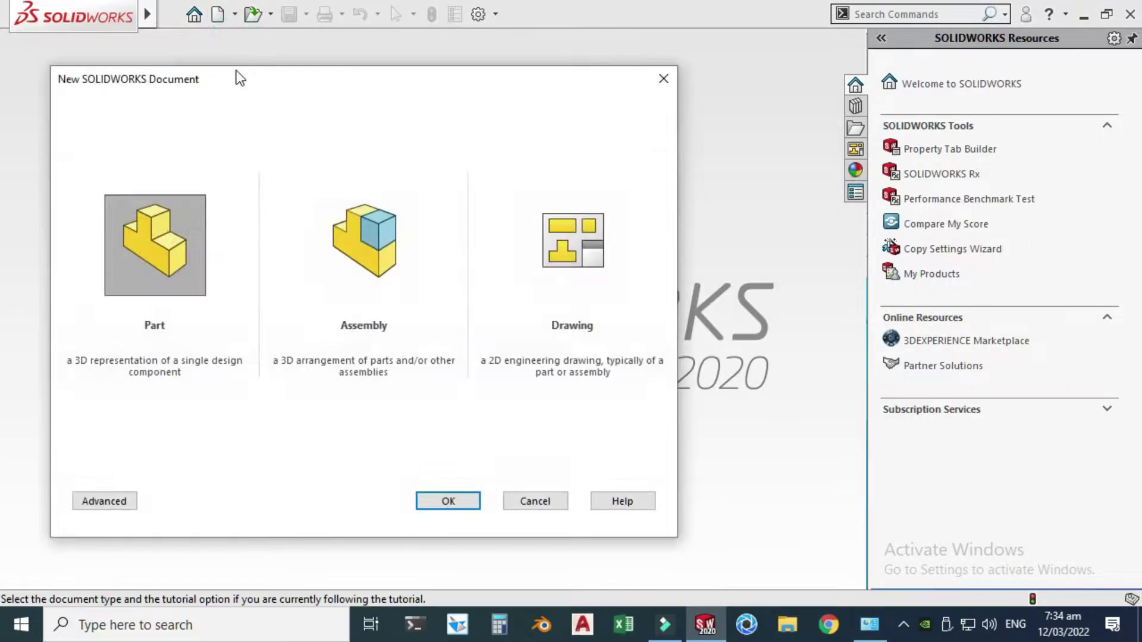
click(439, 501)
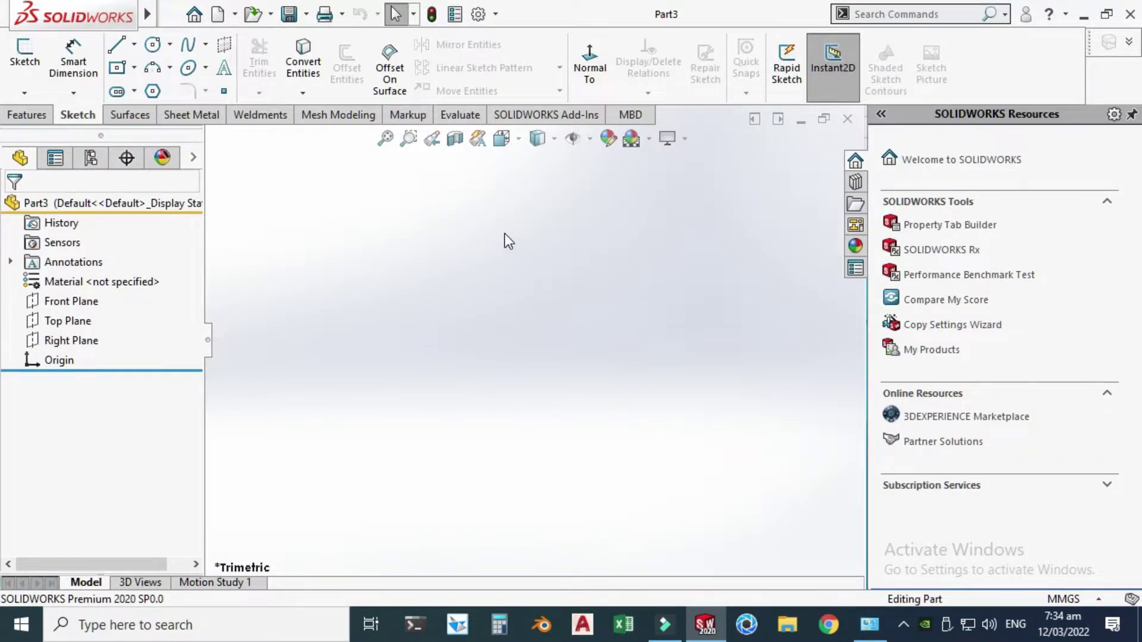
Apply the Plain White background scene and open a sketch on the Front Plane
click(650, 139)
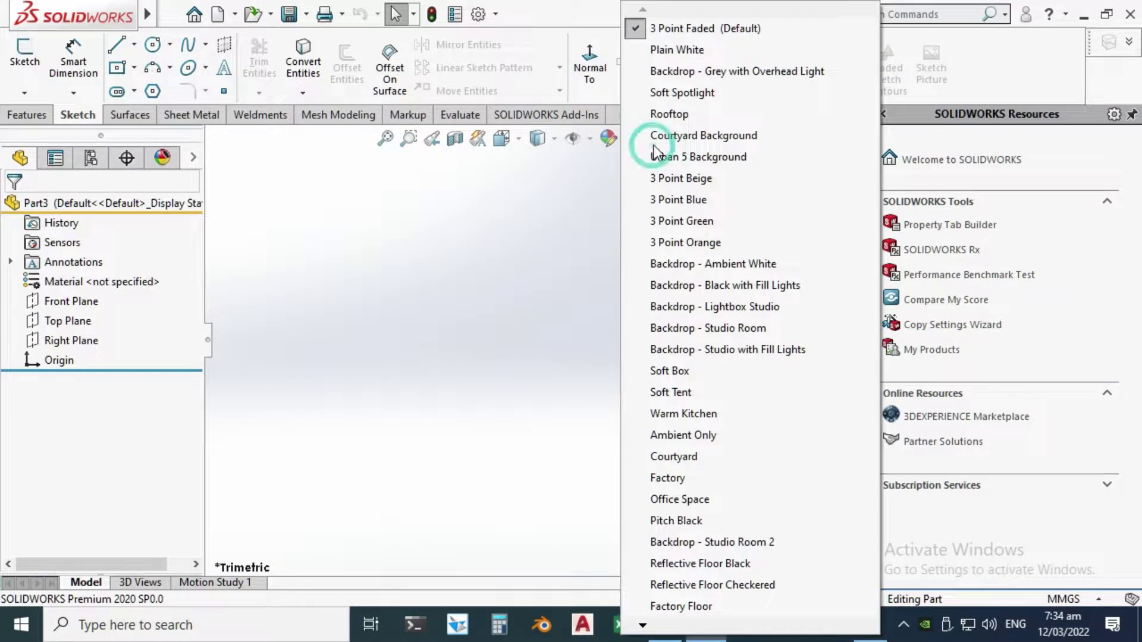
click(673, 48)
click(73, 302)
click(83, 283)
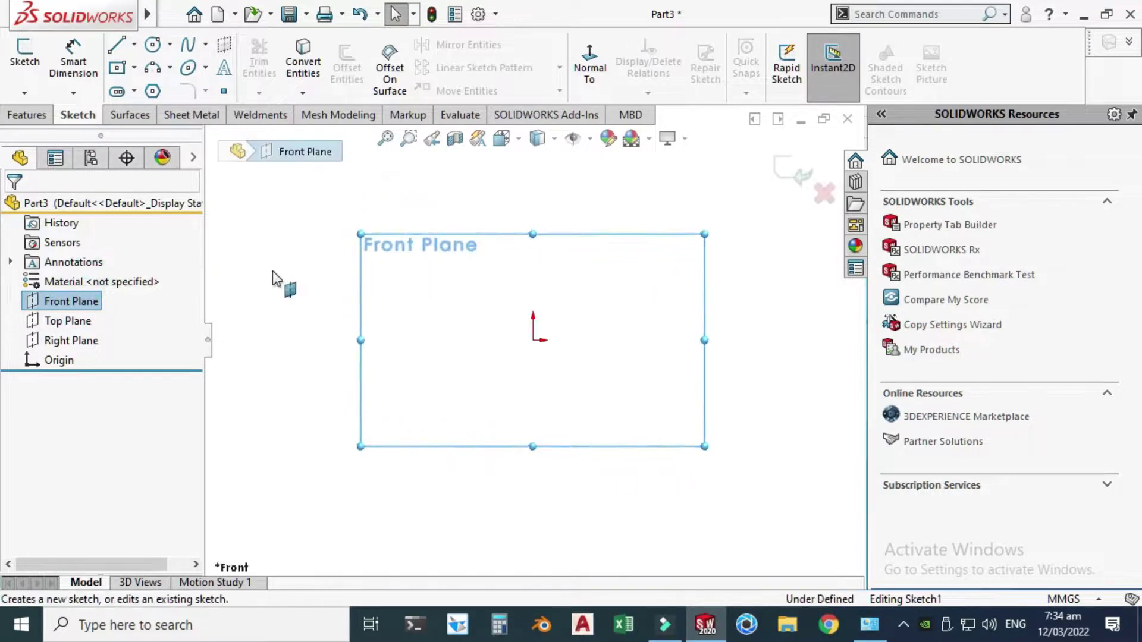
Draw a closed six-line L profile with its inner corner at the origin
click(118, 44)
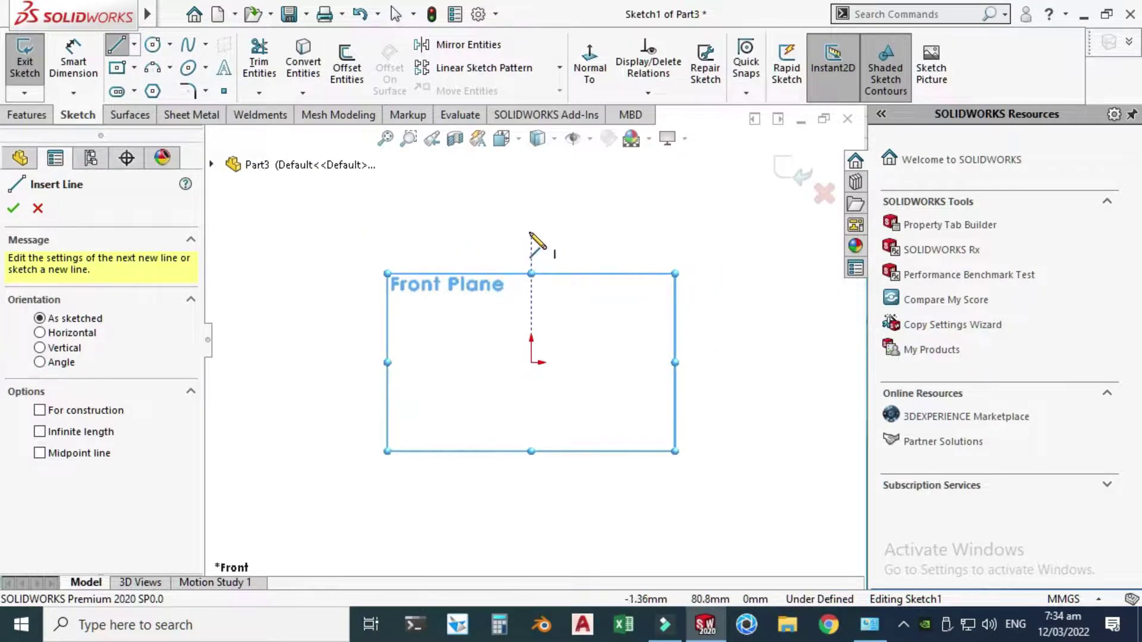
click(531, 231)
click(531, 362)
click(644, 363)
click(644, 387)
click(489, 386)
click(489, 231)
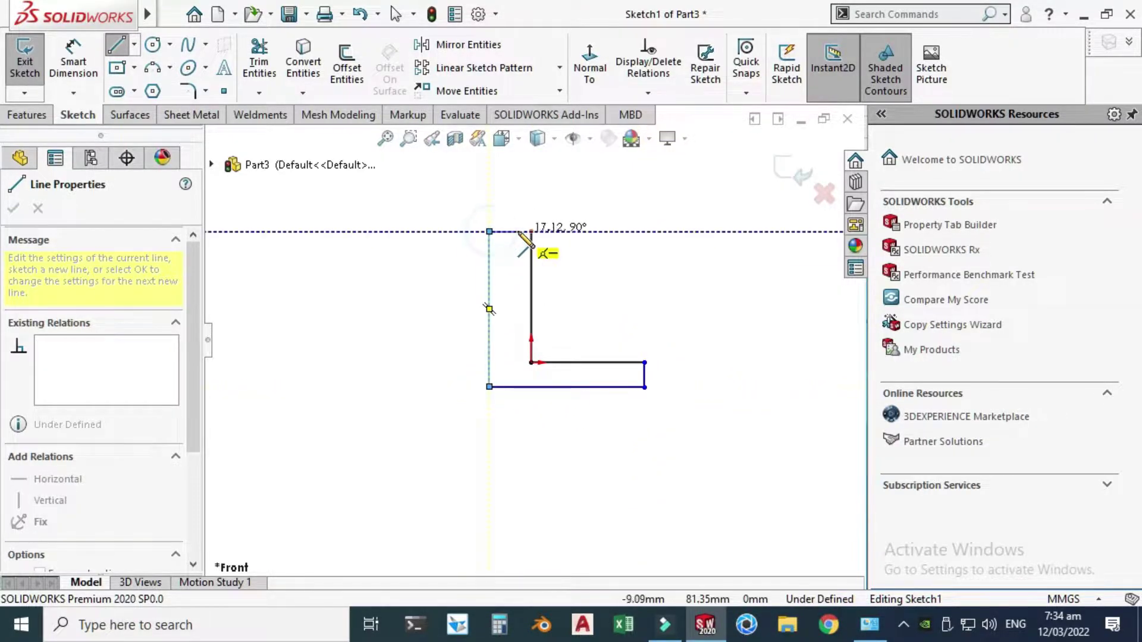
click(531, 232)
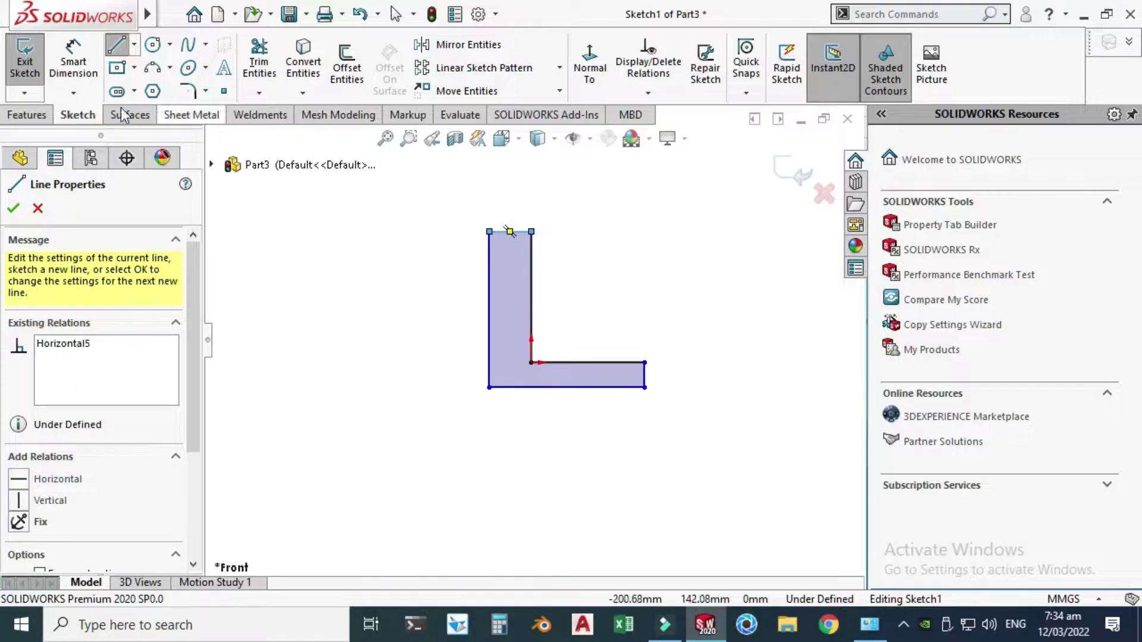
Make the L's top edge and right end edge equal in length
scroll(573, 235, down, 2)
key(Escape)
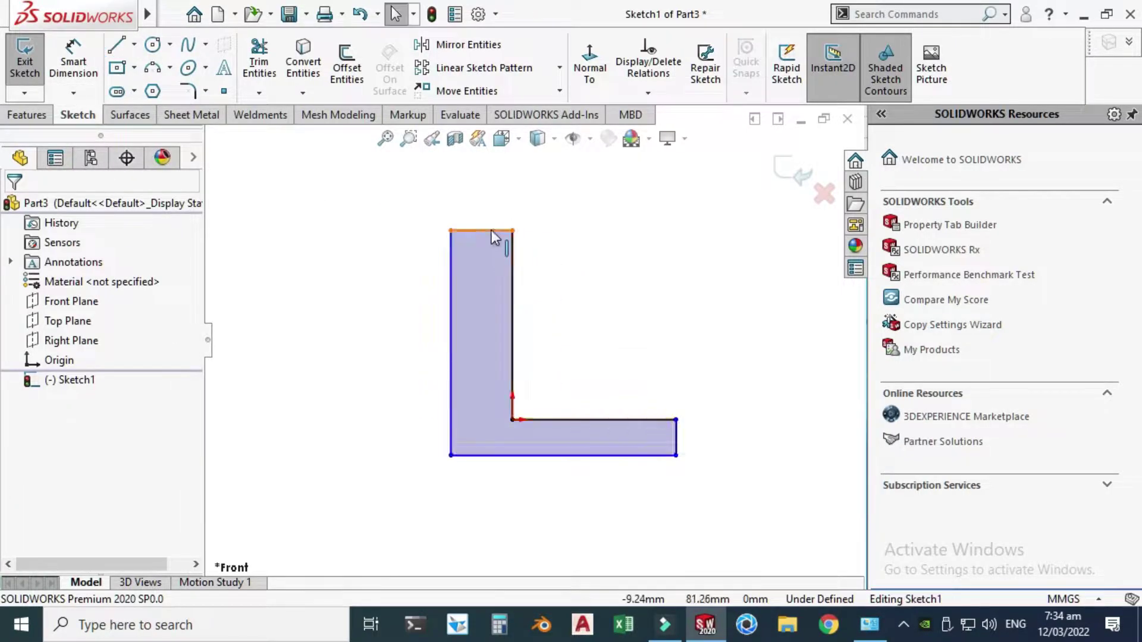
click(490, 232)
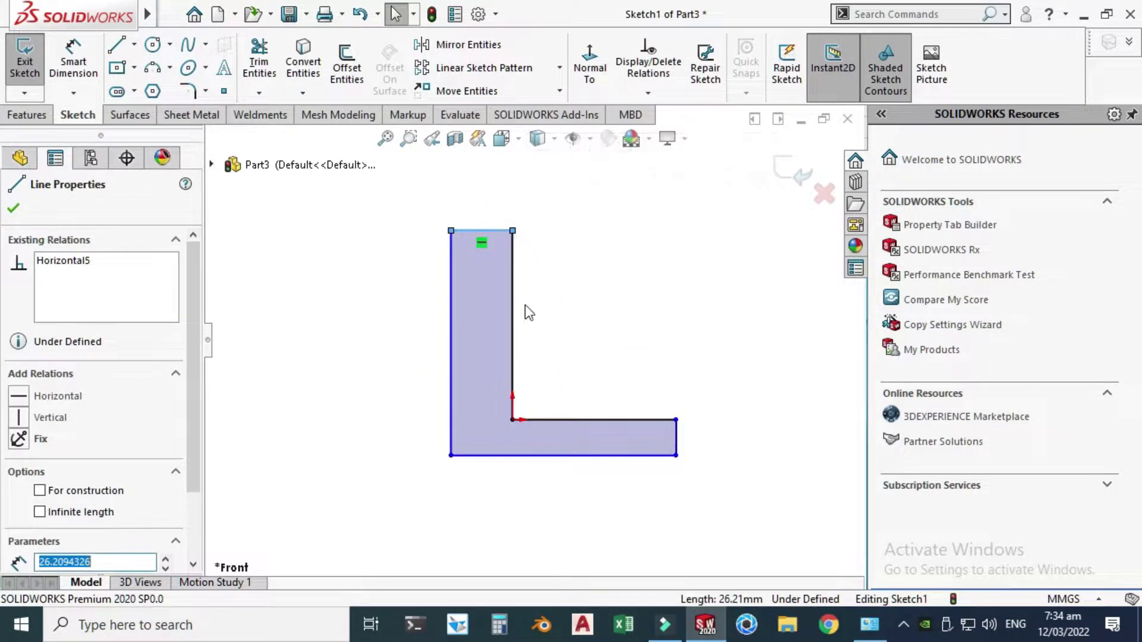
ctrl+click(676, 430)
click(881, 374)
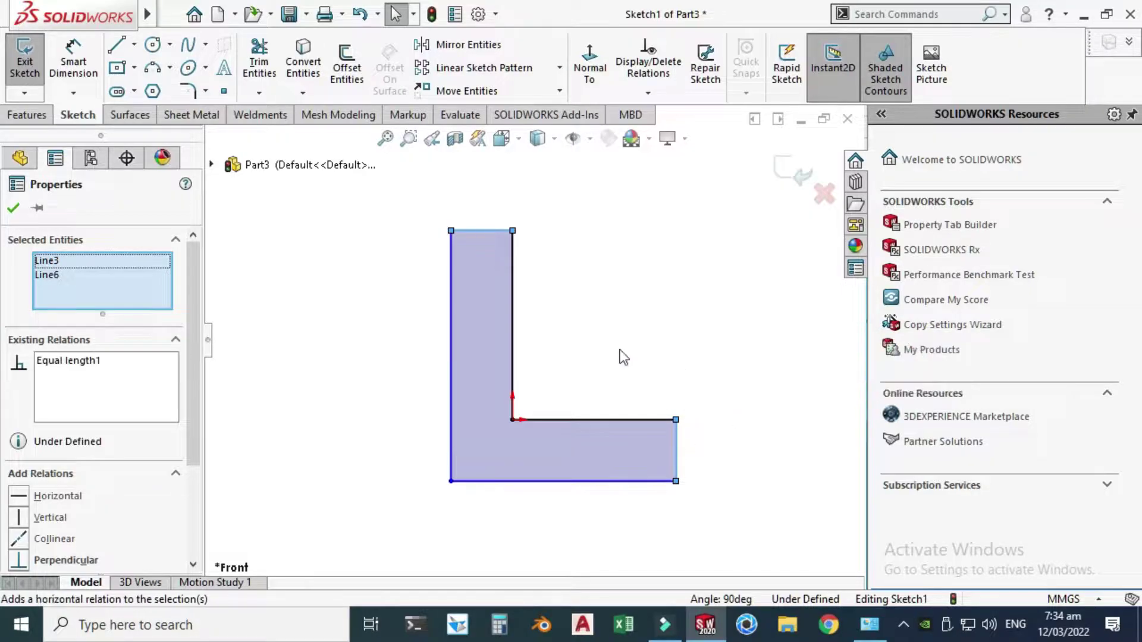
scroll(532, 339, down, 3)
click(433, 316)
click(73, 59)
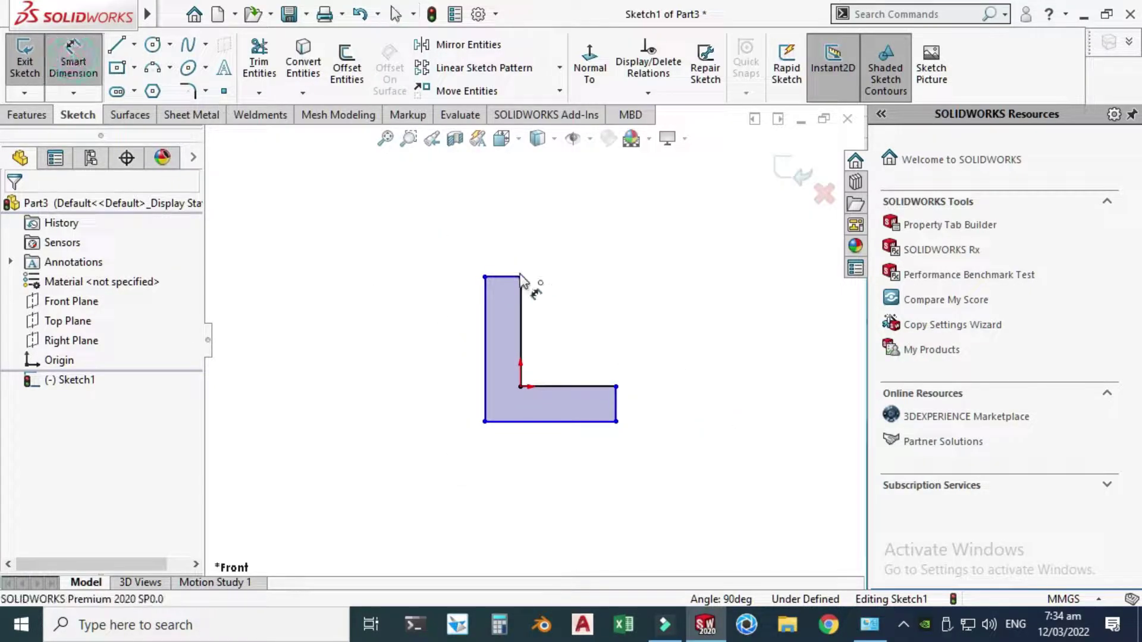
Dimension the L's top width to 20 mm
click(507, 255)
click(507, 237)
text(2)
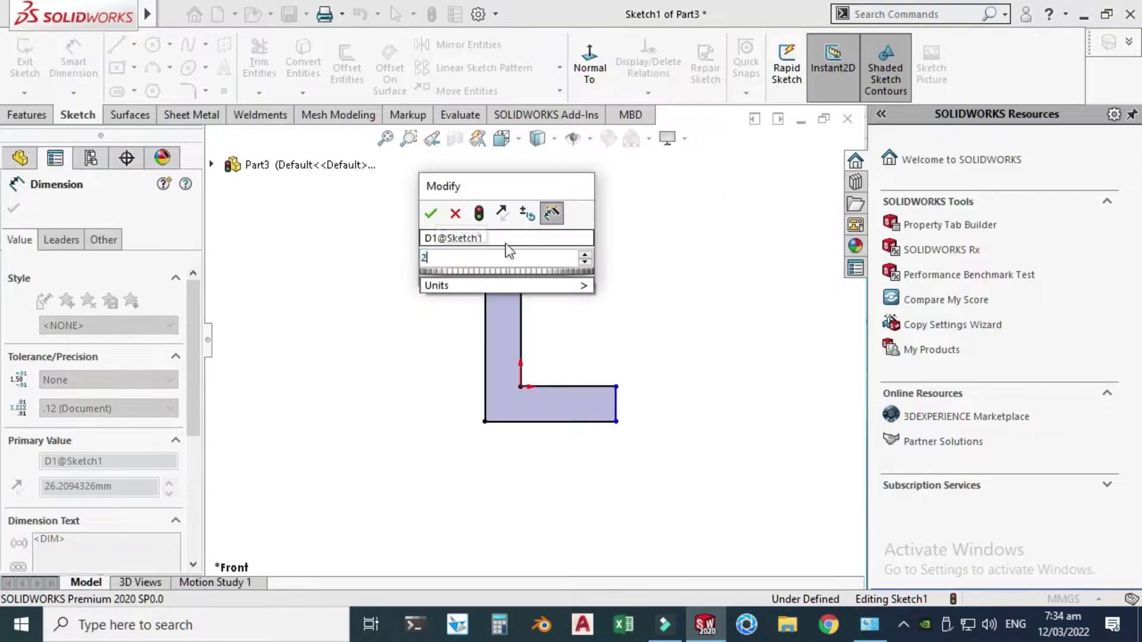
text(0)
key(Return)
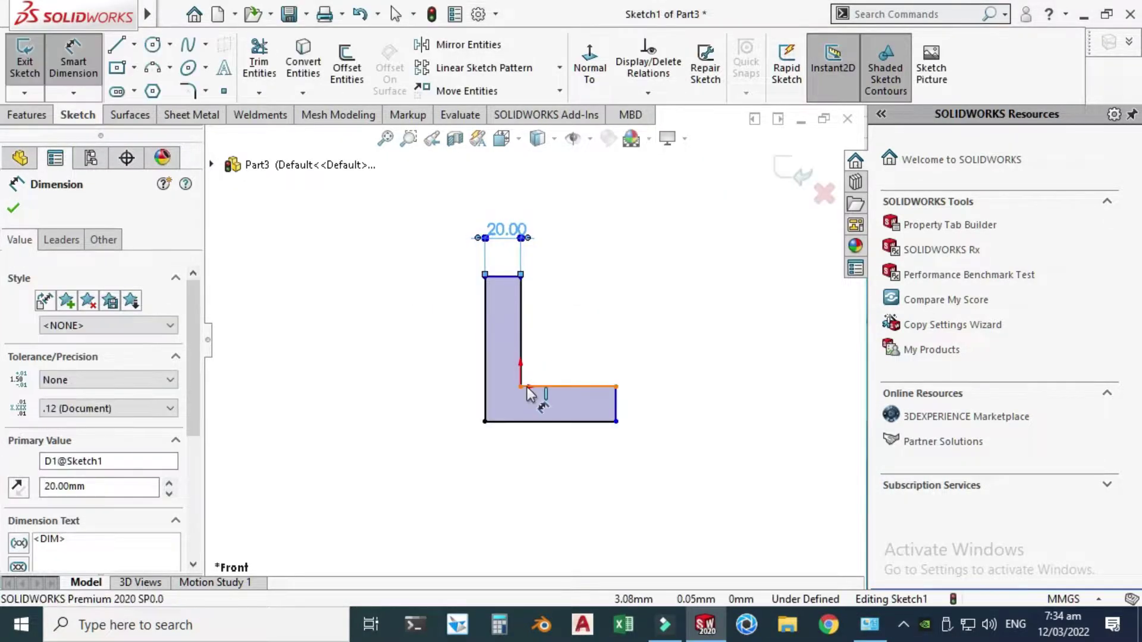
key(Escape)
key(Return)
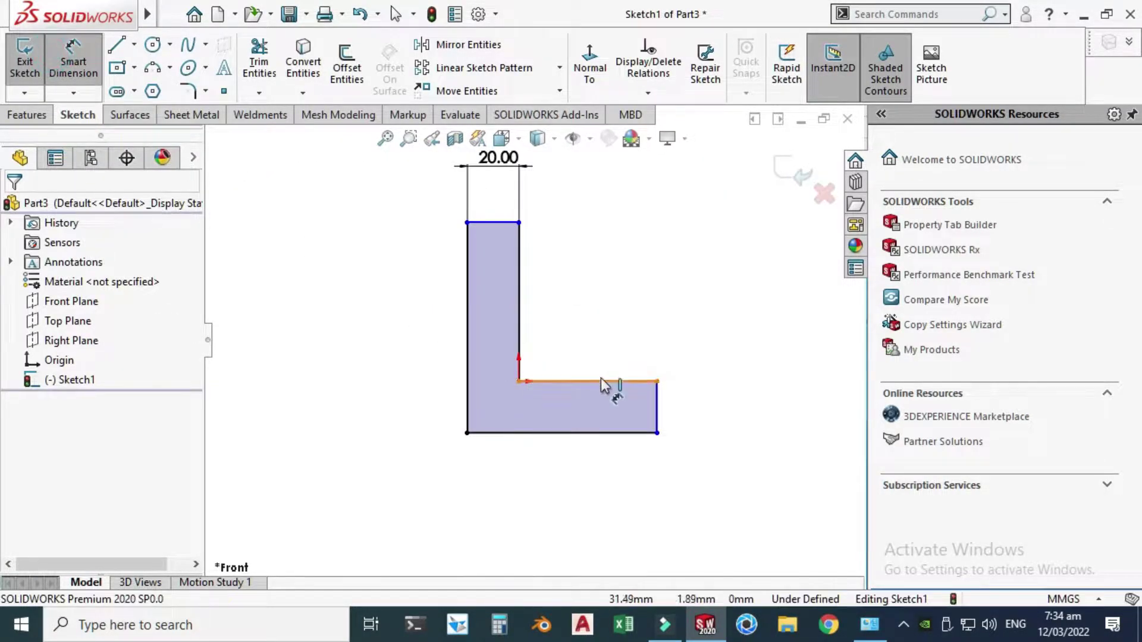
Dimension the inner base length to 80 mm and the left edge height to 80 mm
click(601, 380)
click(604, 344)
text(80)
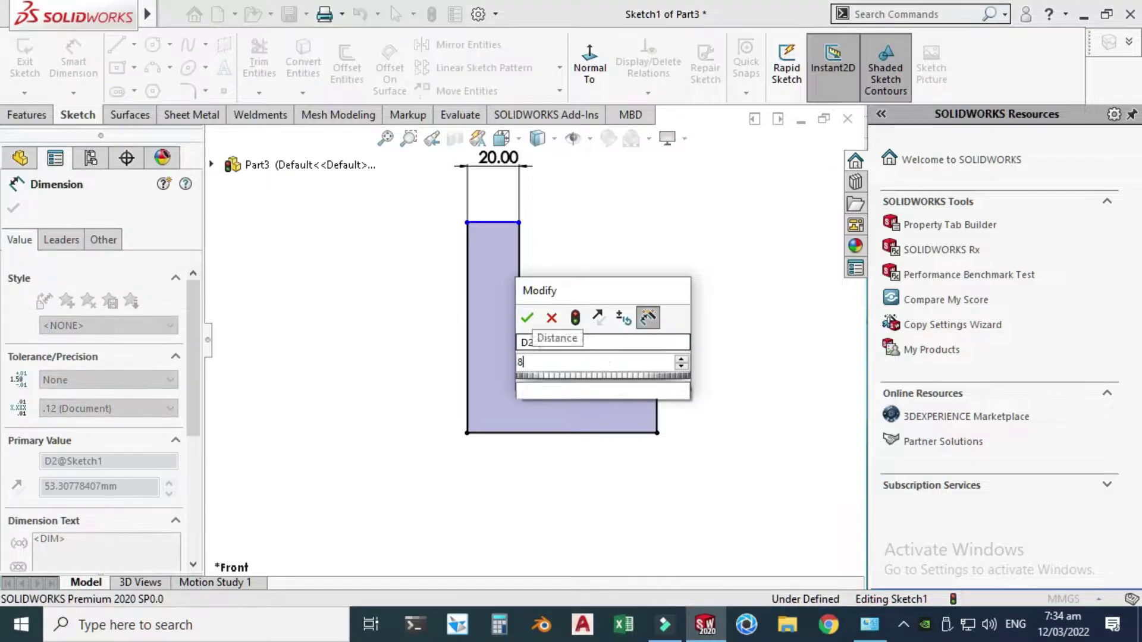
key(Return)
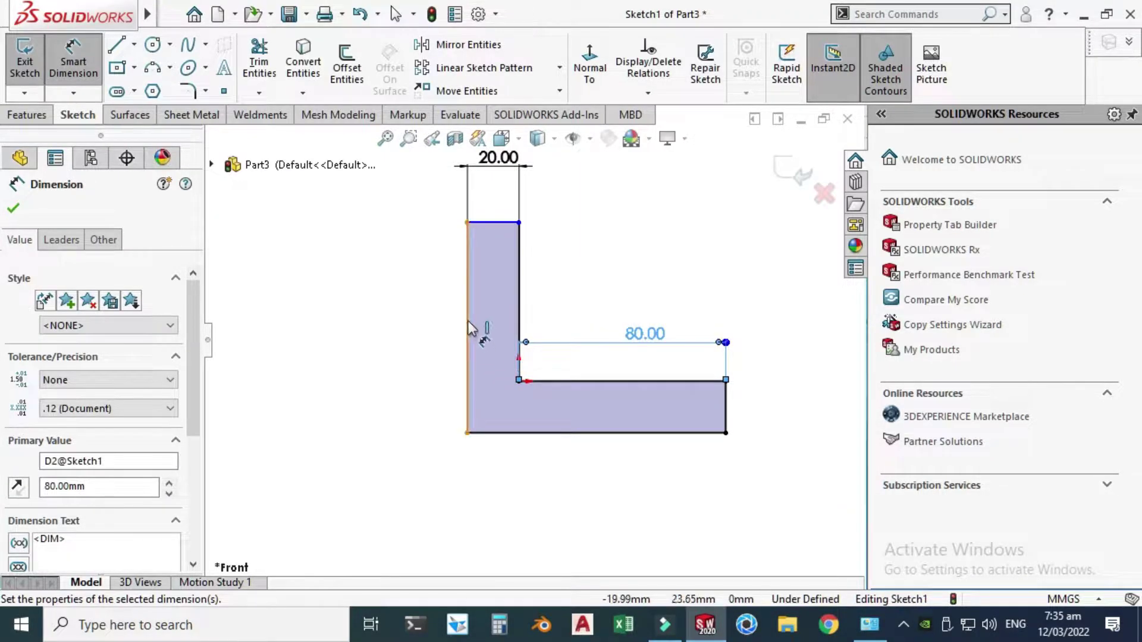
click(468, 324)
click(399, 326)
text(8)
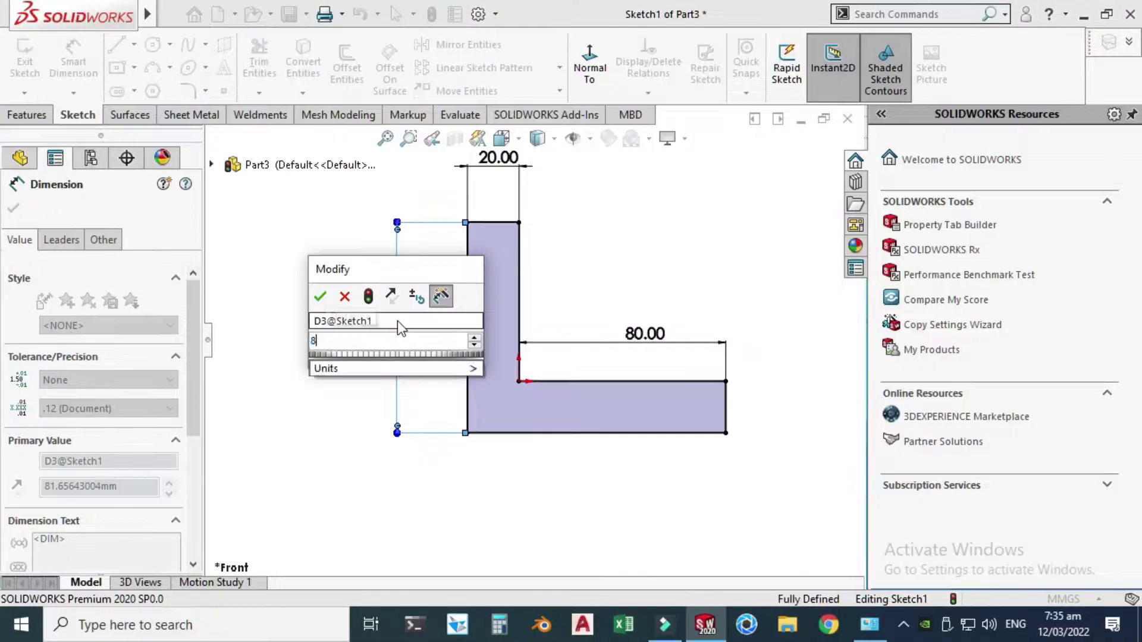
text(0)
key(Return)
key(Escape)
key(f)
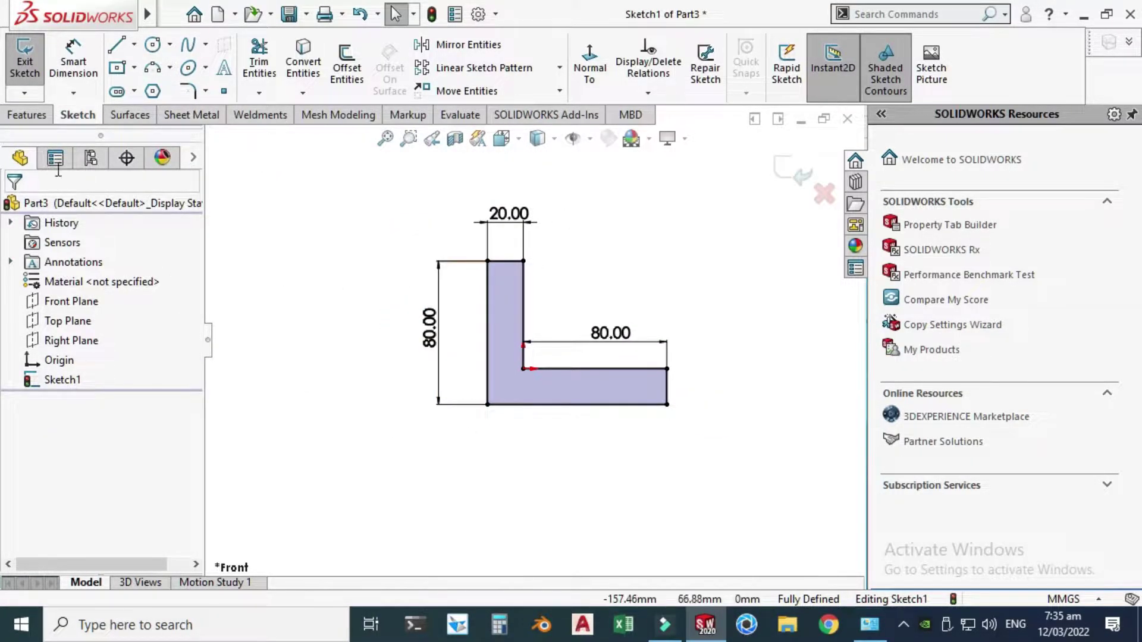
Extrude Sketch1 as Boss-Extrude1 with a Mid Plane end condition at 120 mm depth
click(24, 115)
click(34, 78)
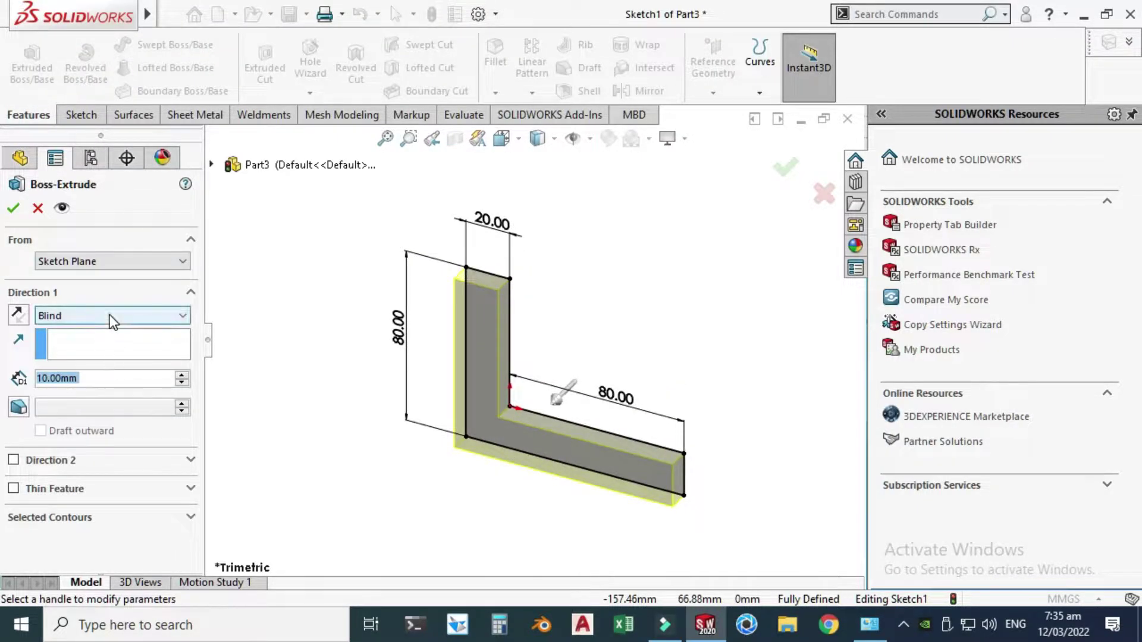
click(109, 316)
click(87, 385)
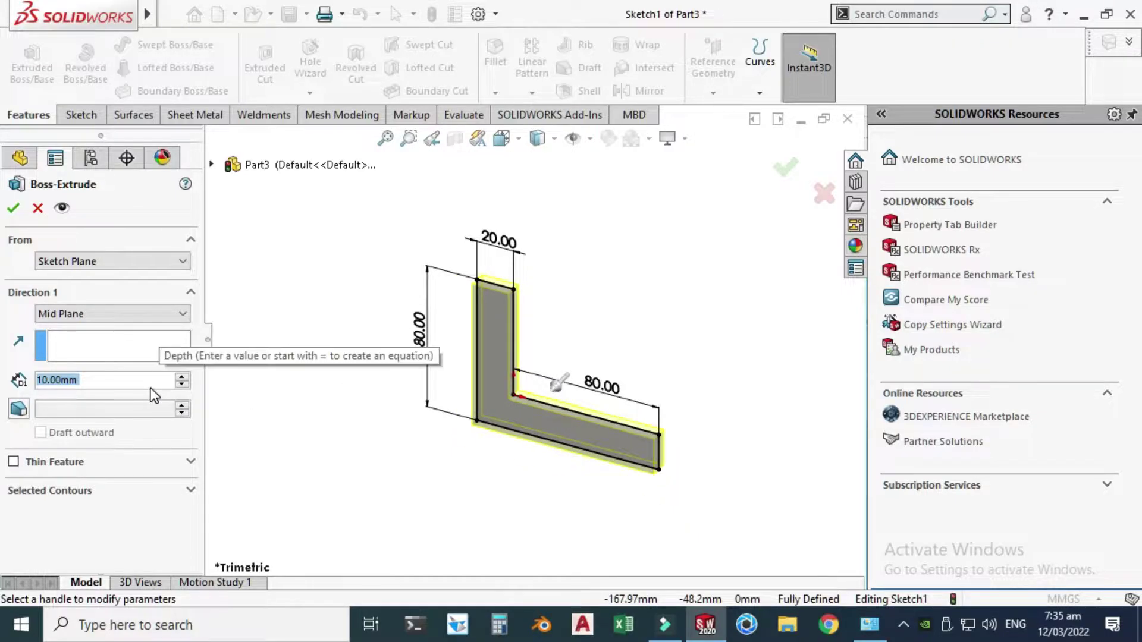
text(120)
key(Return)
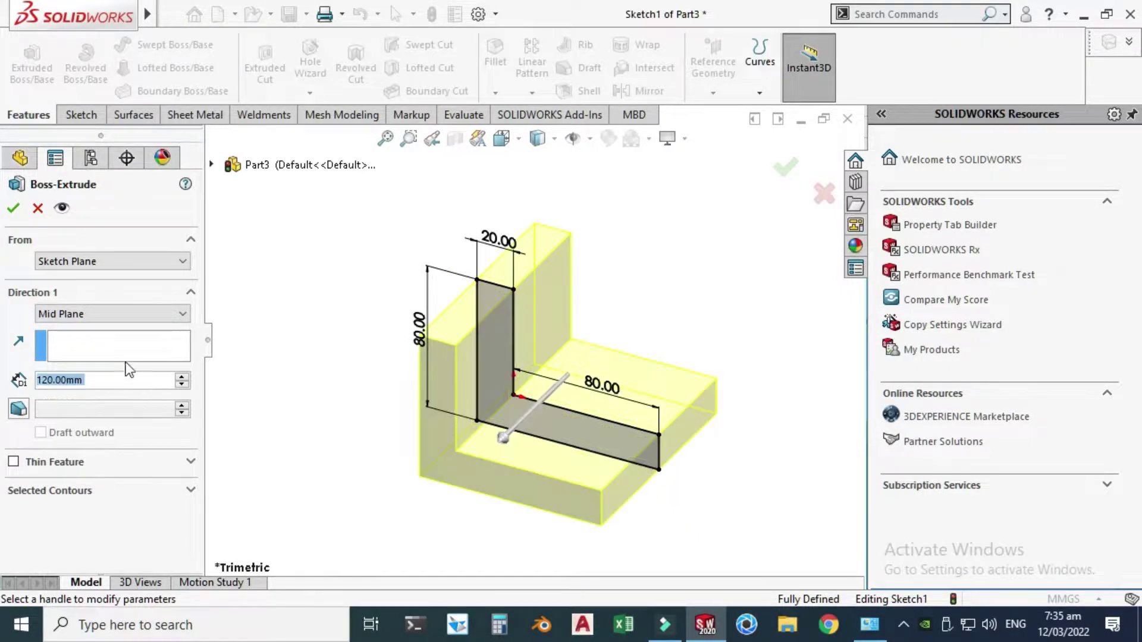
click(13, 209)
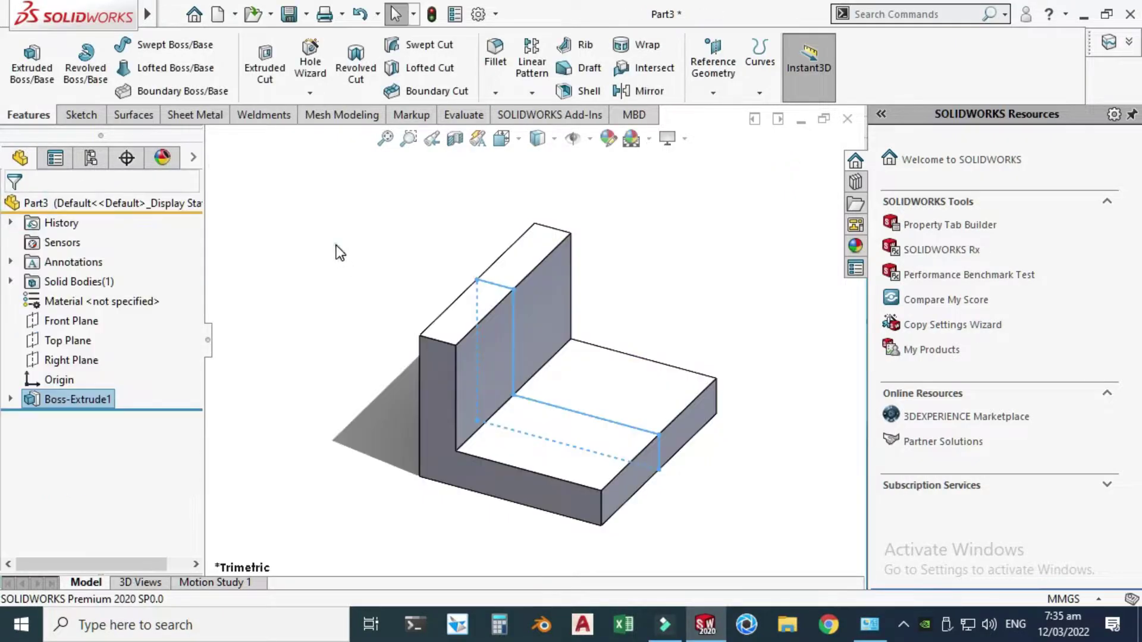
Launch the Rib tool and choose Front Plane from the flyout tree for its sketch
right_click(340, 220)
click(381, 298)
drag(416, 301, 480, 280)
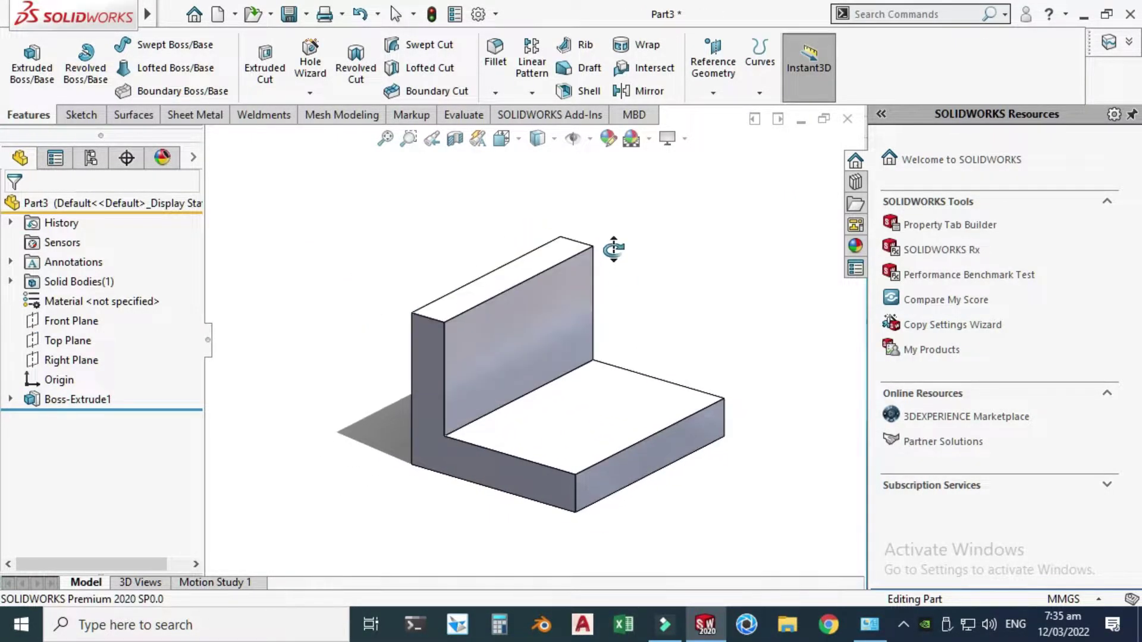
key(Escape)
click(583, 48)
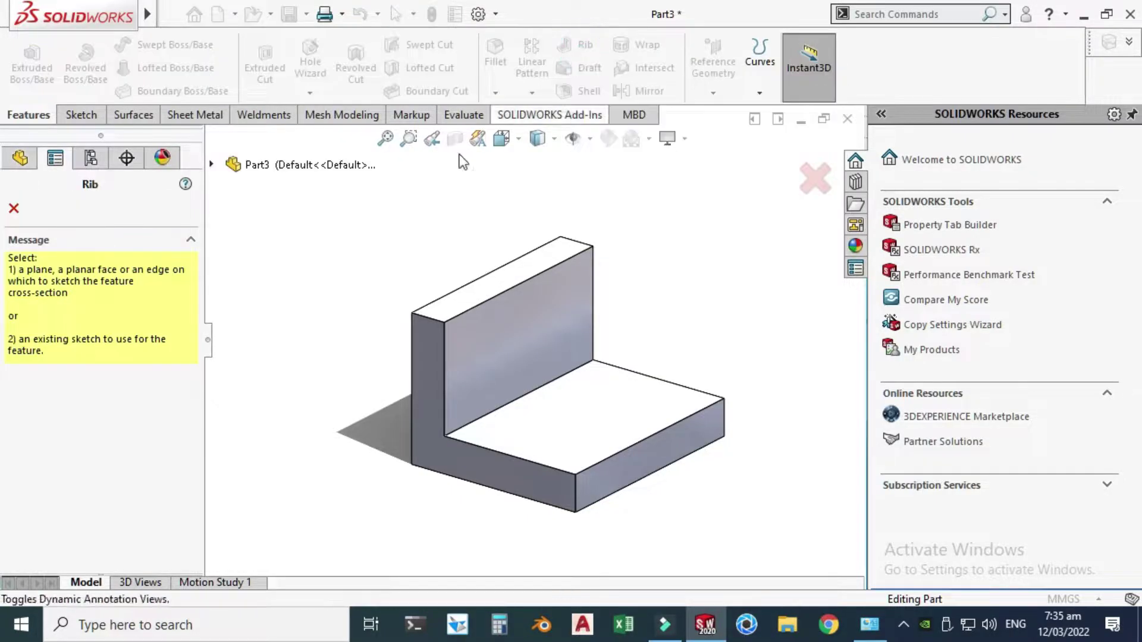
click(212, 165)
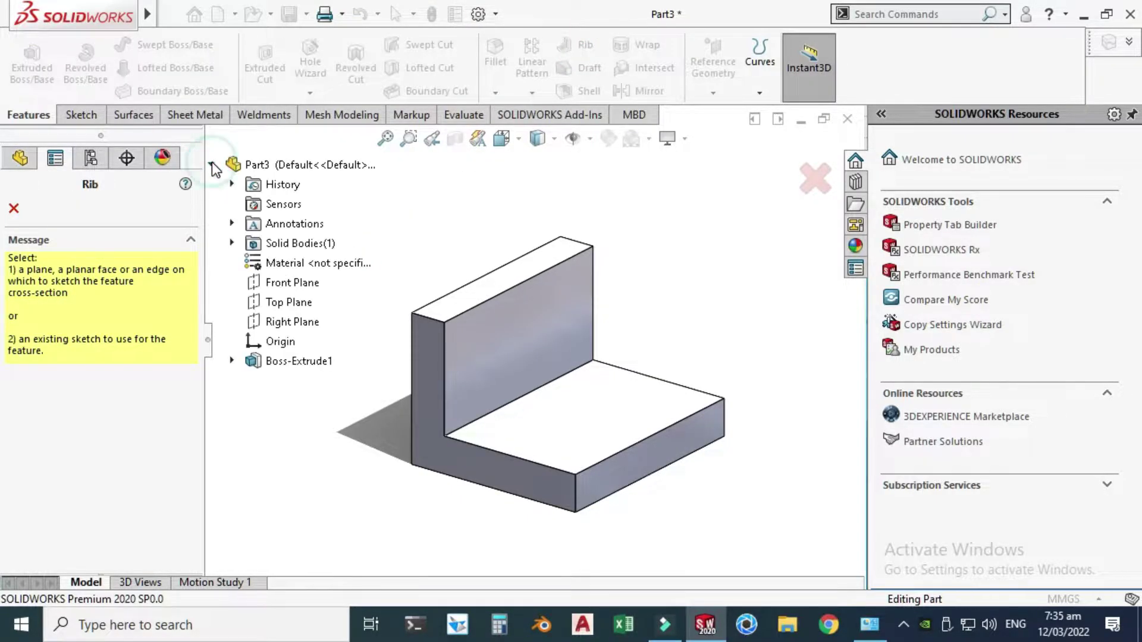
click(281, 284)
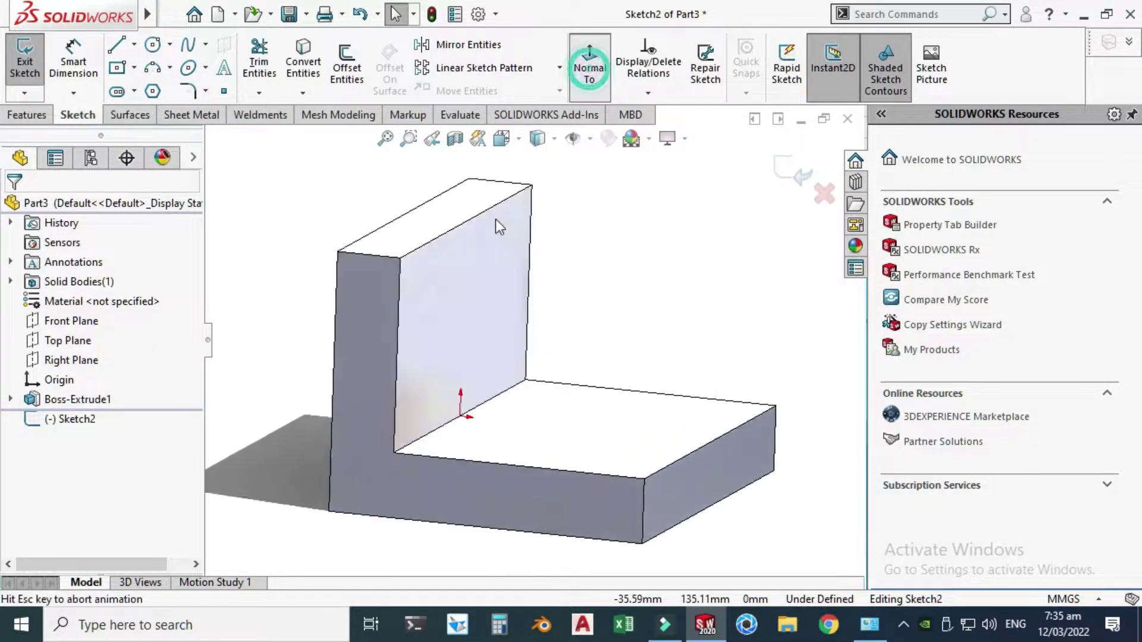
Draw one diagonal line from the upright's top inner corner to the base's outer corner
click(120, 48)
scroll(480, 289, down, 1)
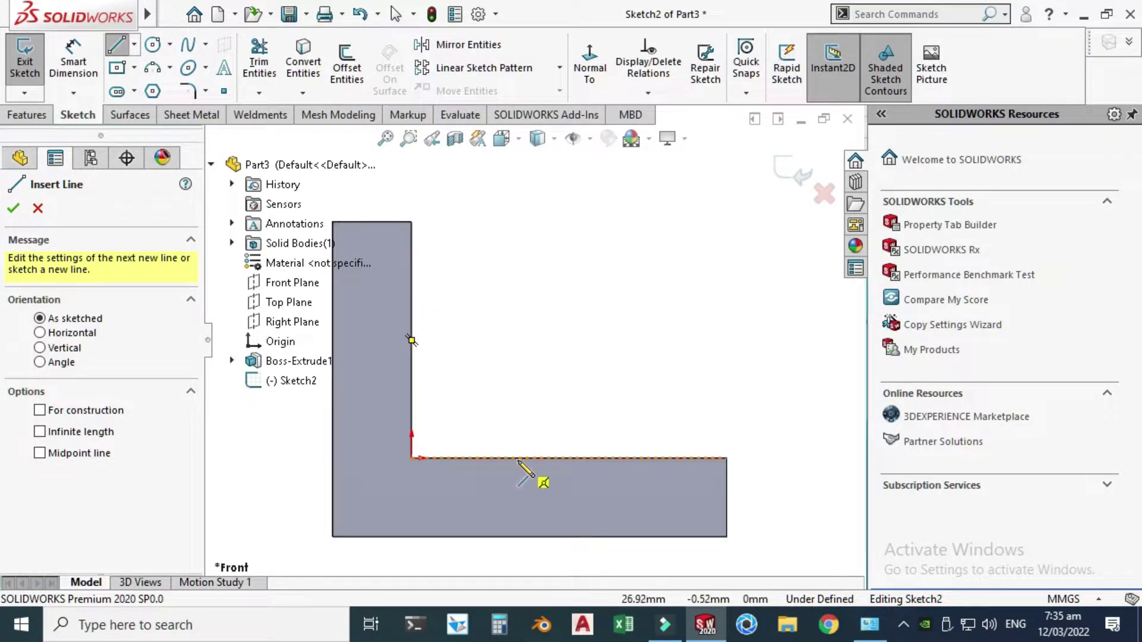
click(412, 222)
click(726, 458)
scroll(681, 397, up, 3)
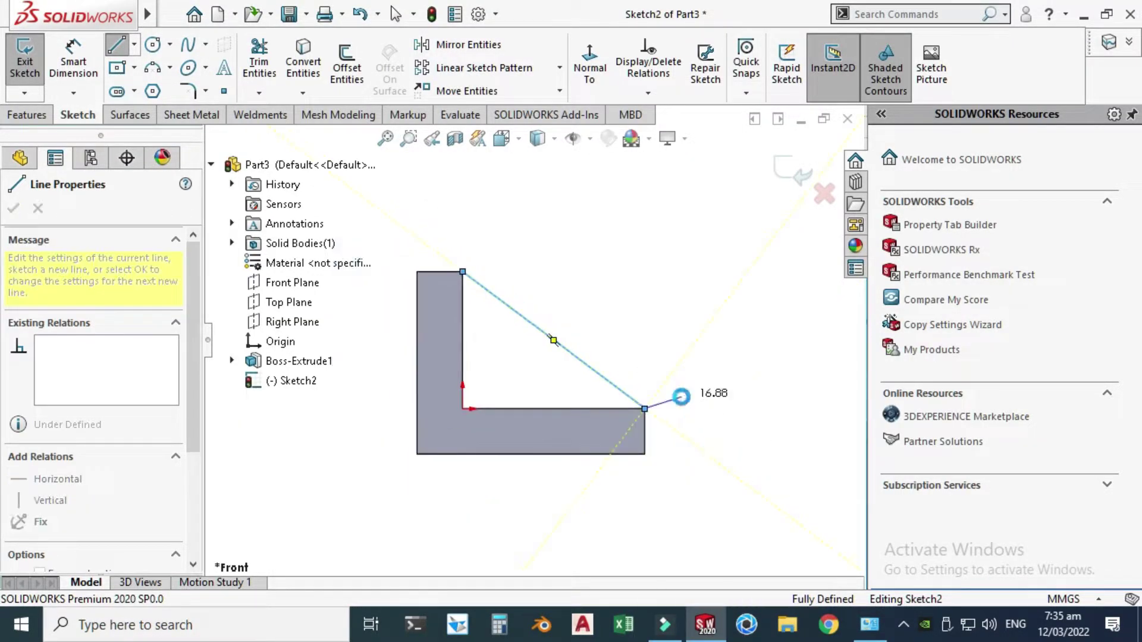
key(Escape)
right_click(571, 225)
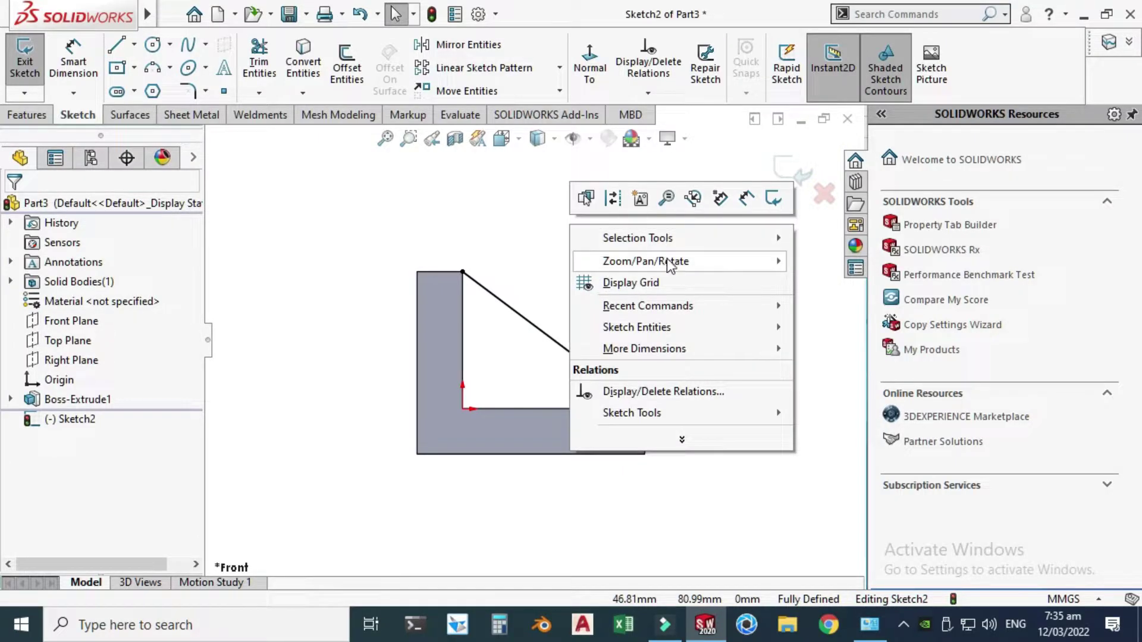
mouse_move(670, 262)
click(886, 255)
drag(718, 300, 682, 360)
key(Escape)
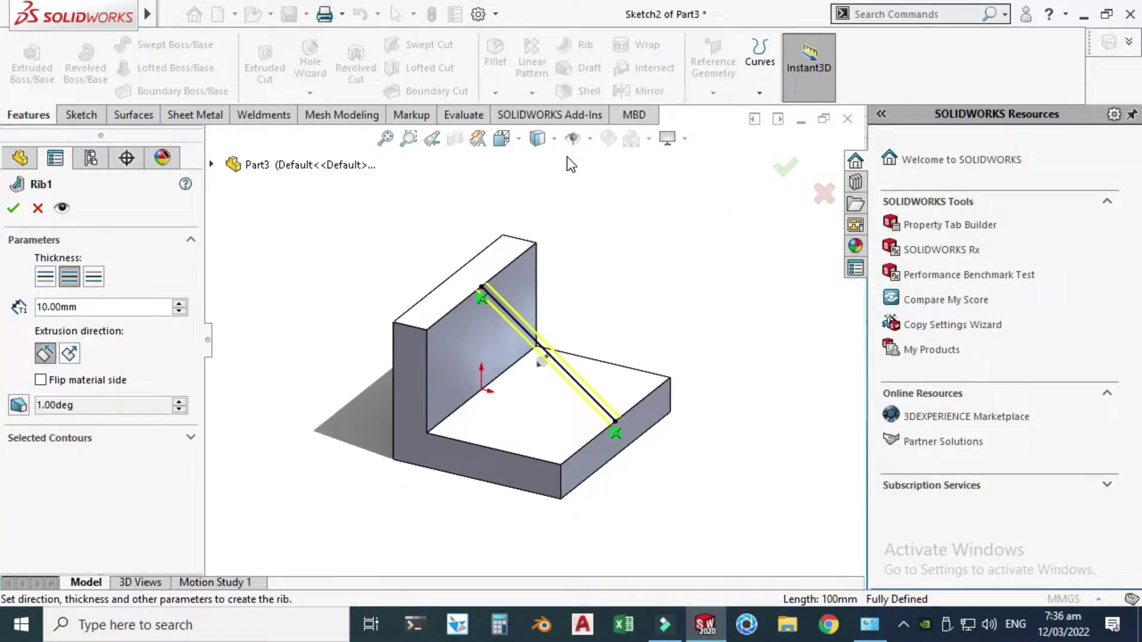
Create Rib1 at 20 mm thickness, Both Sides, extruded Parallel to Sketch
double_click(86, 307)
text(20)
key(Return)
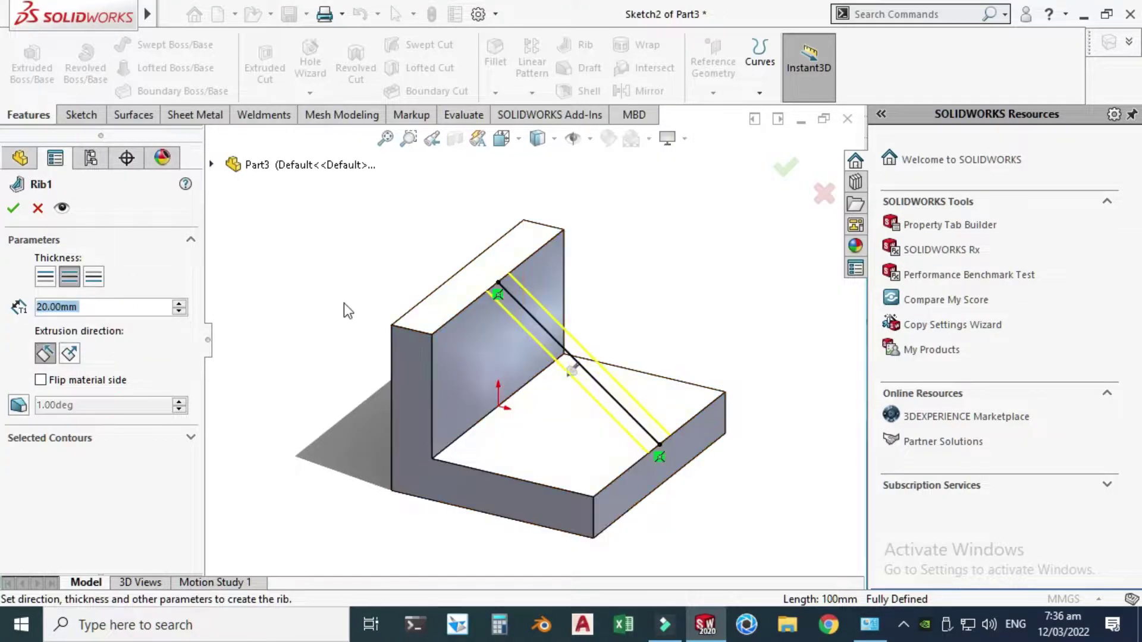
scroll(542, 294, up, 2)
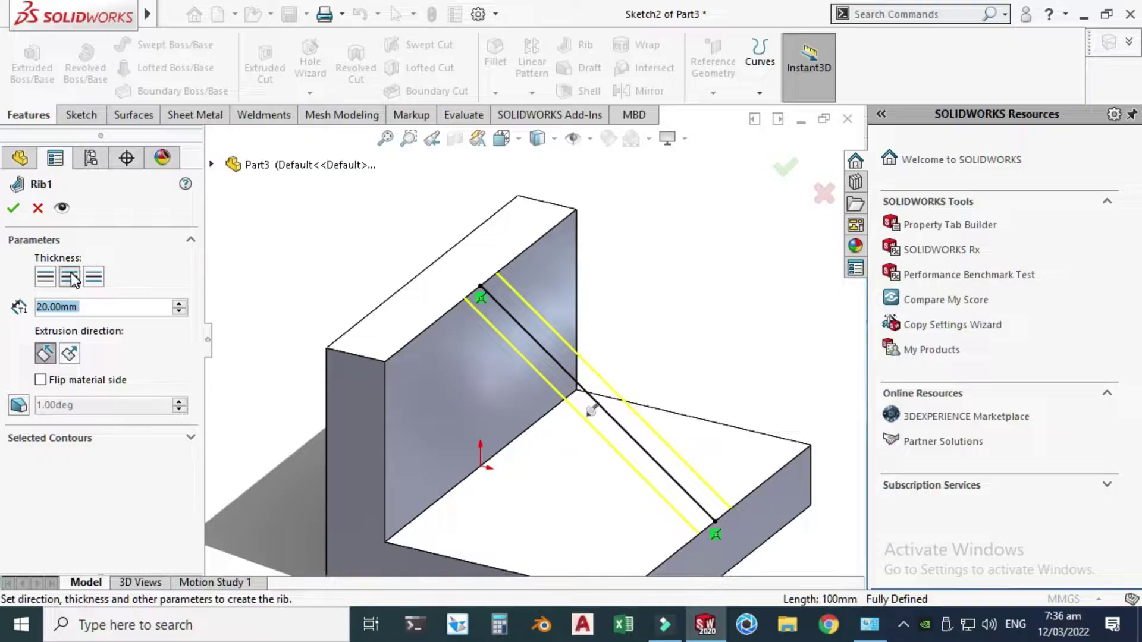
click(47, 277)
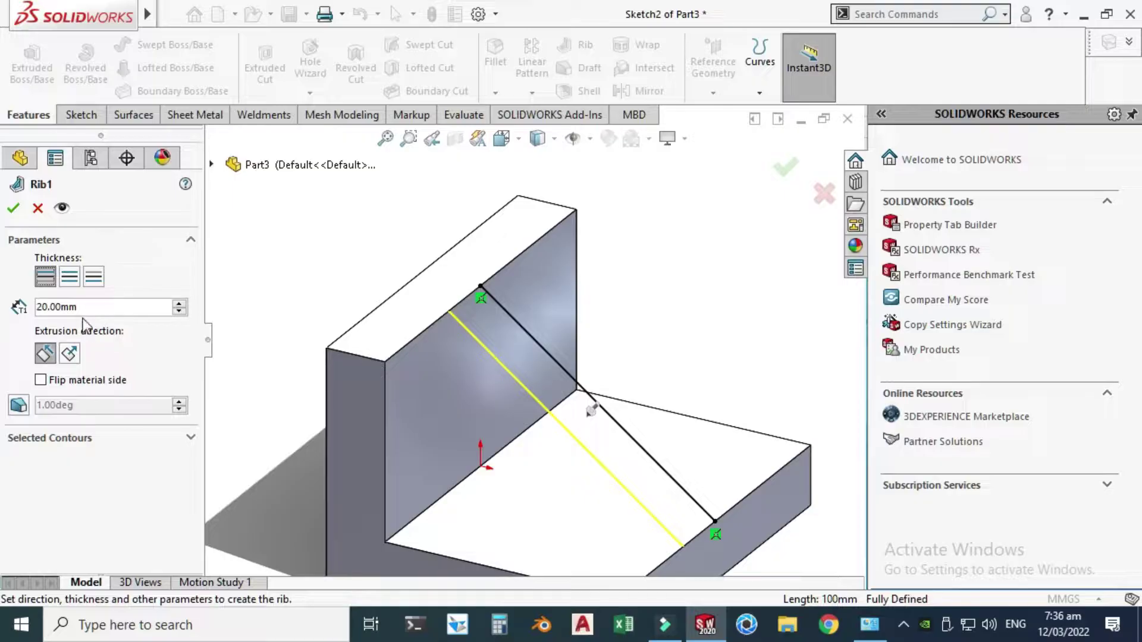
click(69, 354)
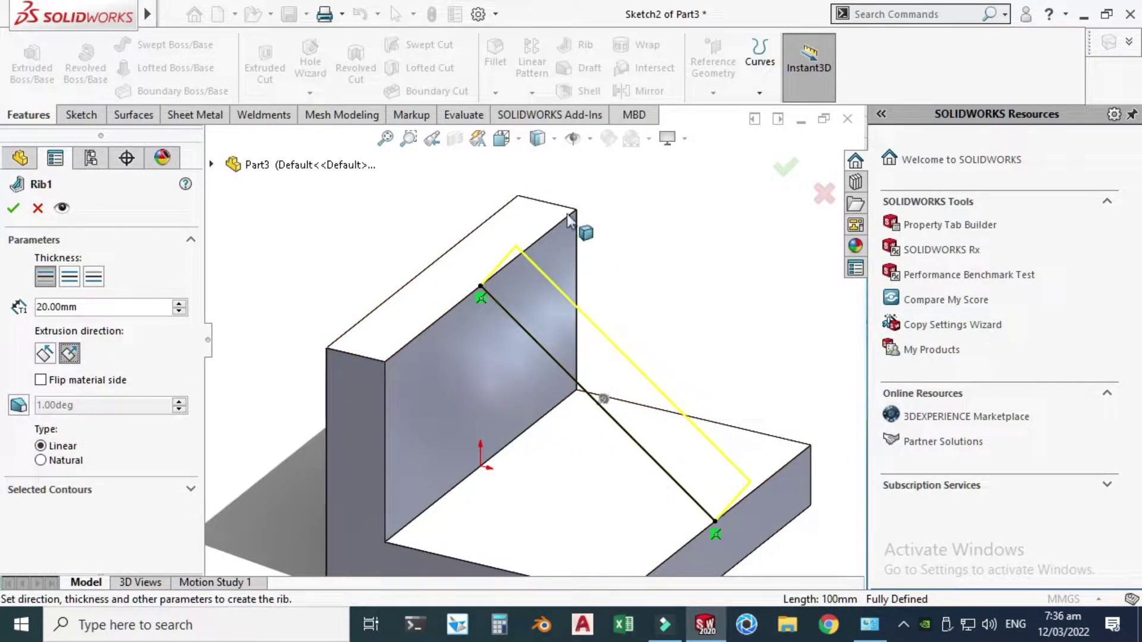
click(46, 355)
click(70, 277)
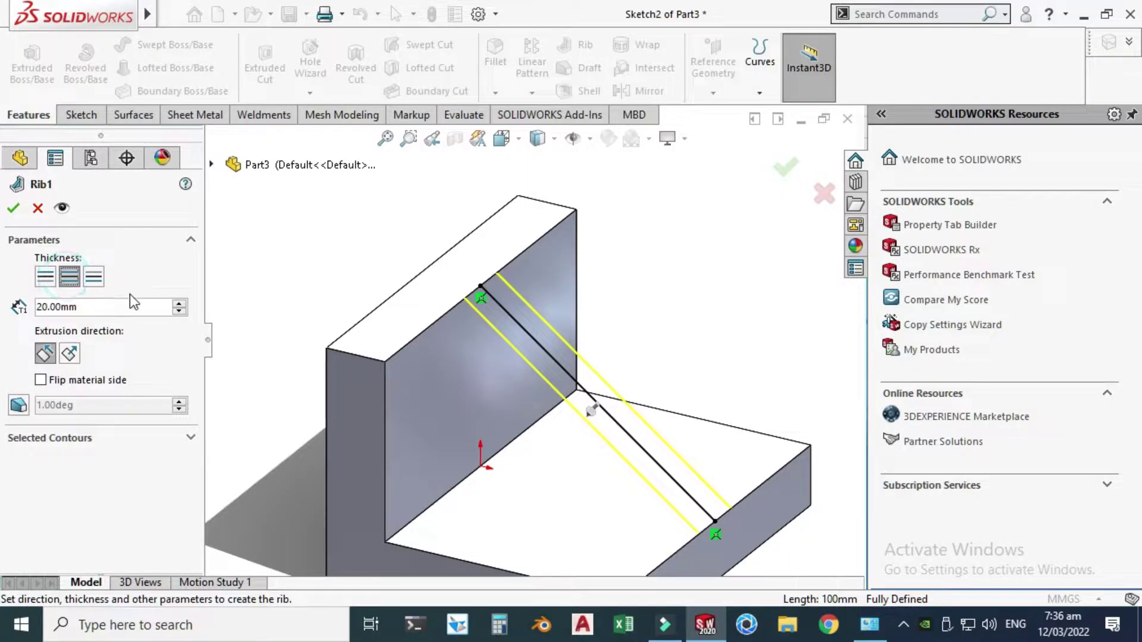
click(13, 208)
Edit Rib1 to enable draft with a 15° angle
middle_drag(345, 250, 366, 197)
right_click(366, 198)
click(413, 273)
mouse_move(694, 270)
mouse_down()
mouse_move(591, 255)
mouse_move(658, 208)
mouse_move(684, 274)
mouse_up()
click(39, 419)
click(54, 361)
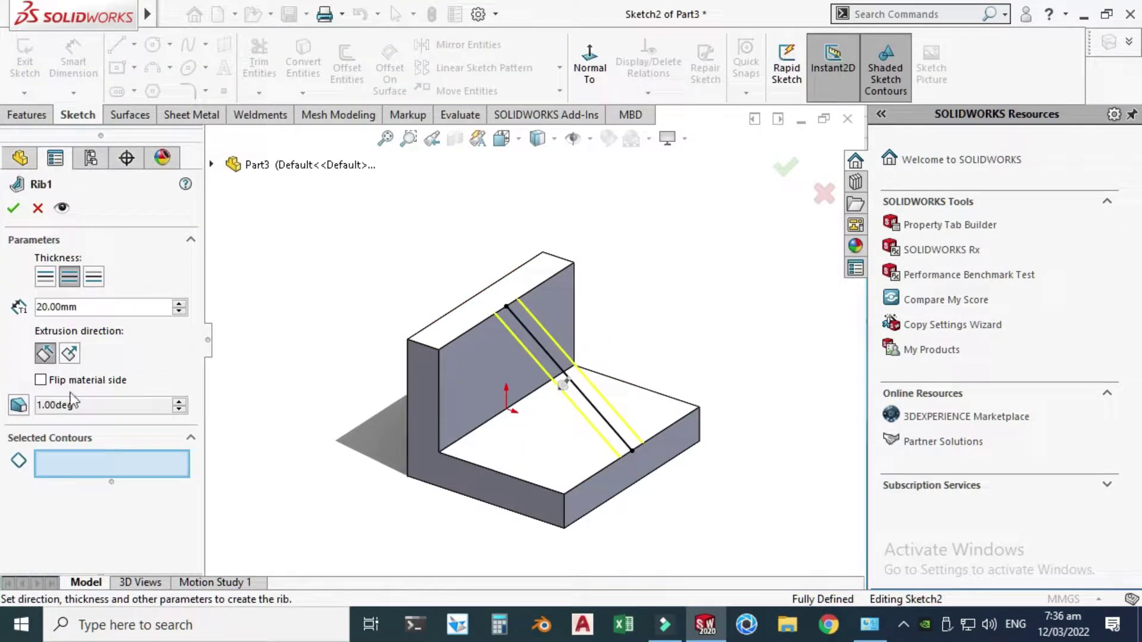
click(24, 407)
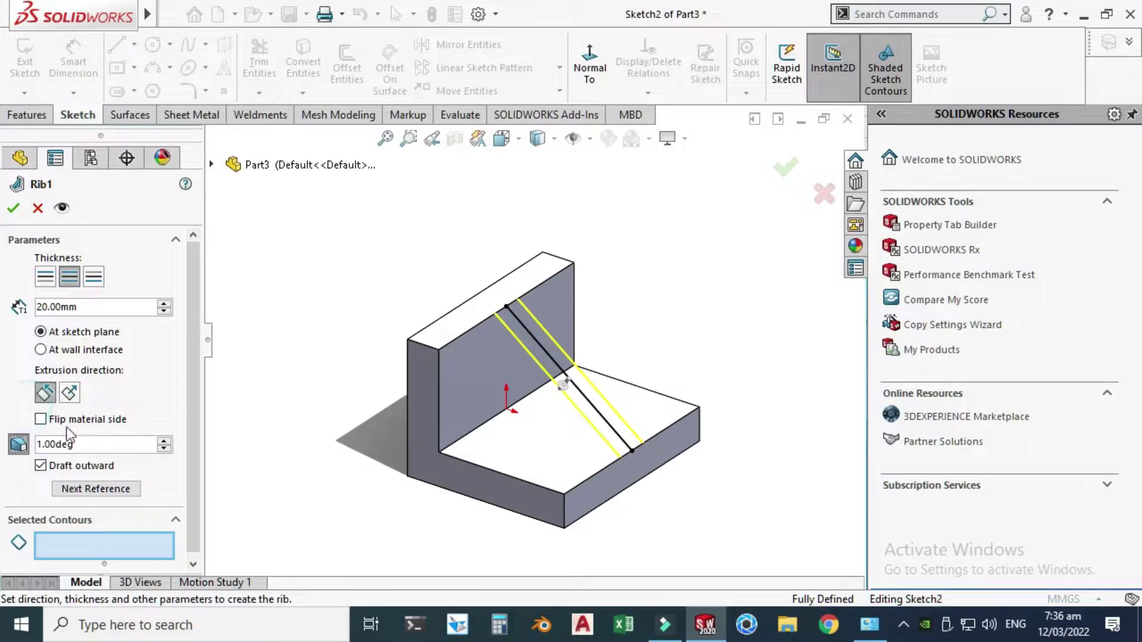
double_click(87, 443)
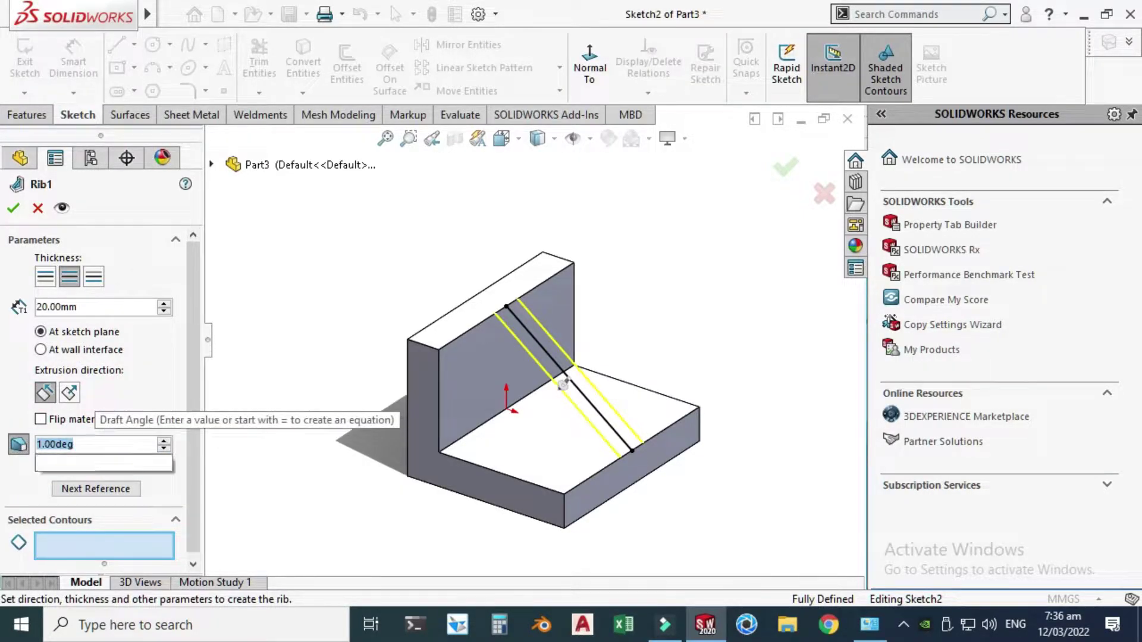
text(15)
key(Return)
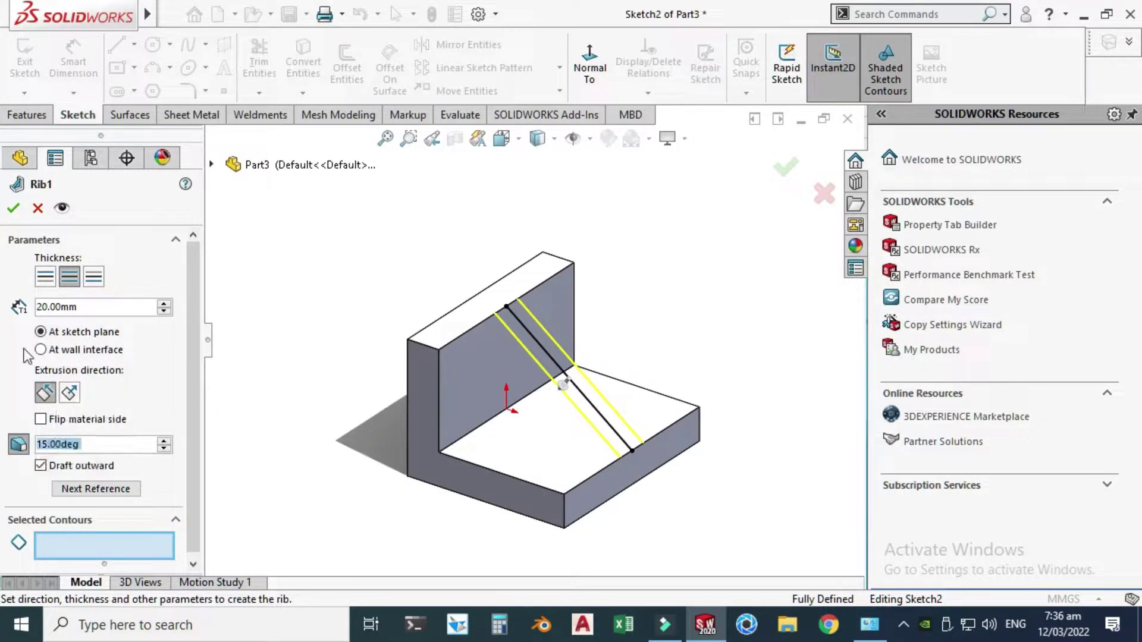
click(14, 208)
Start another Rib and pick the L block's end face for Sketch3
right_click(350, 228)
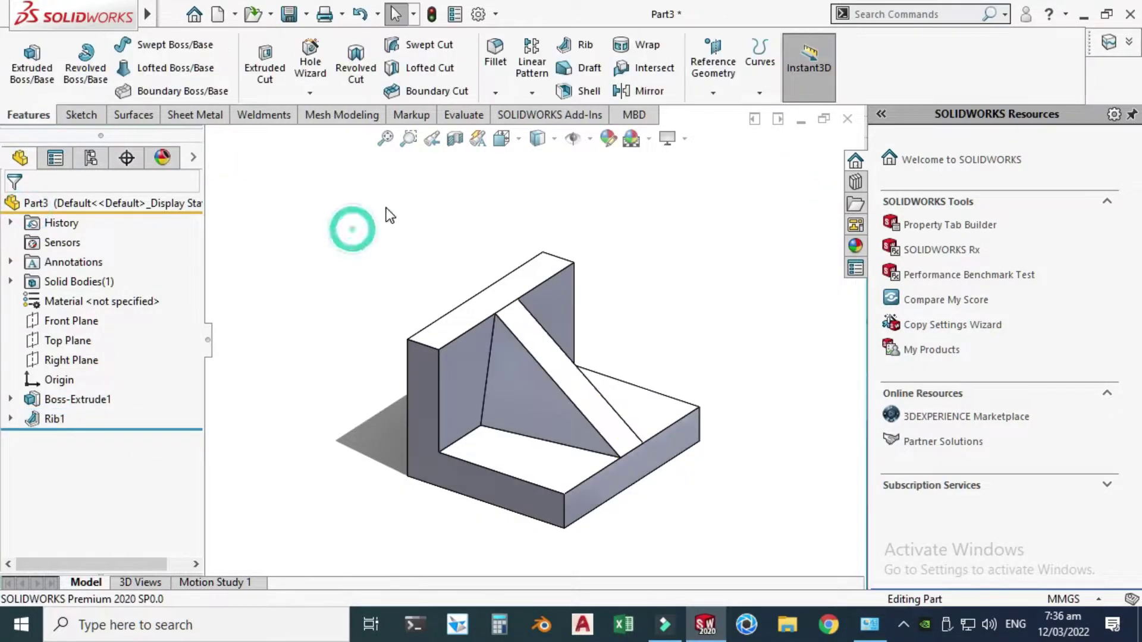
click(470, 285)
drag(473, 286, 528, 379)
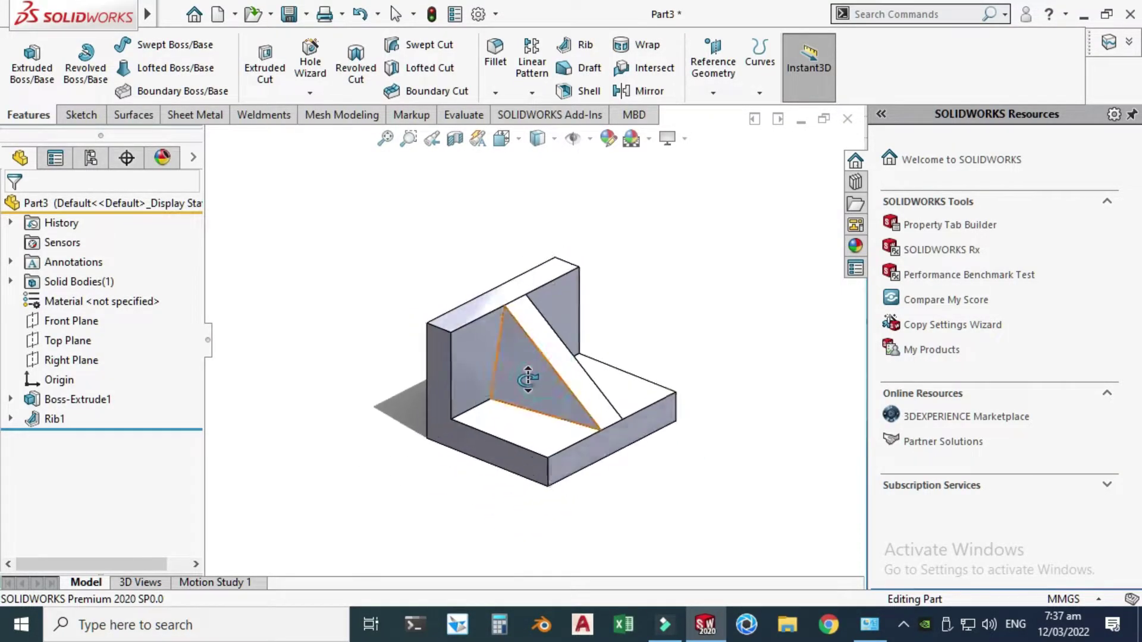
scroll(507, 386, down, 2)
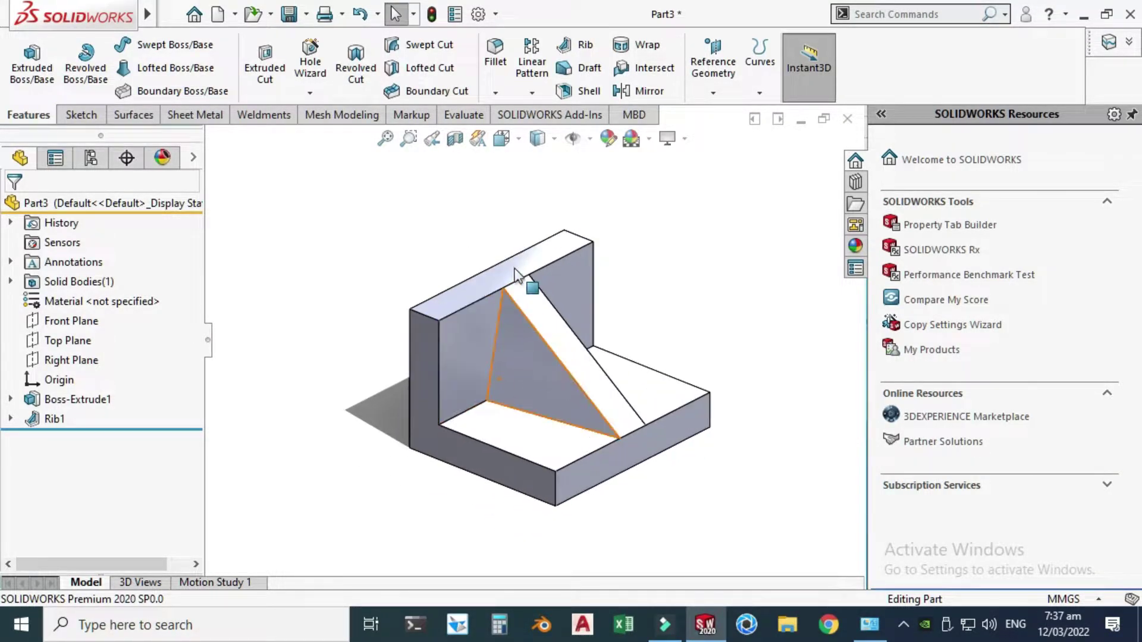
click(583, 47)
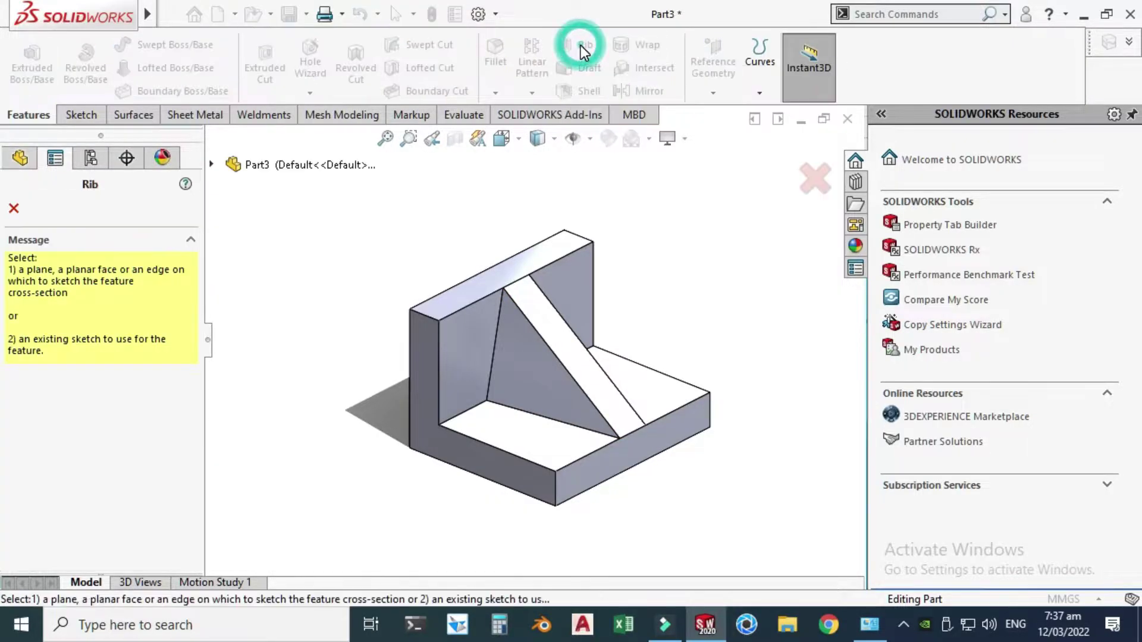
scroll(441, 390, down, 2)
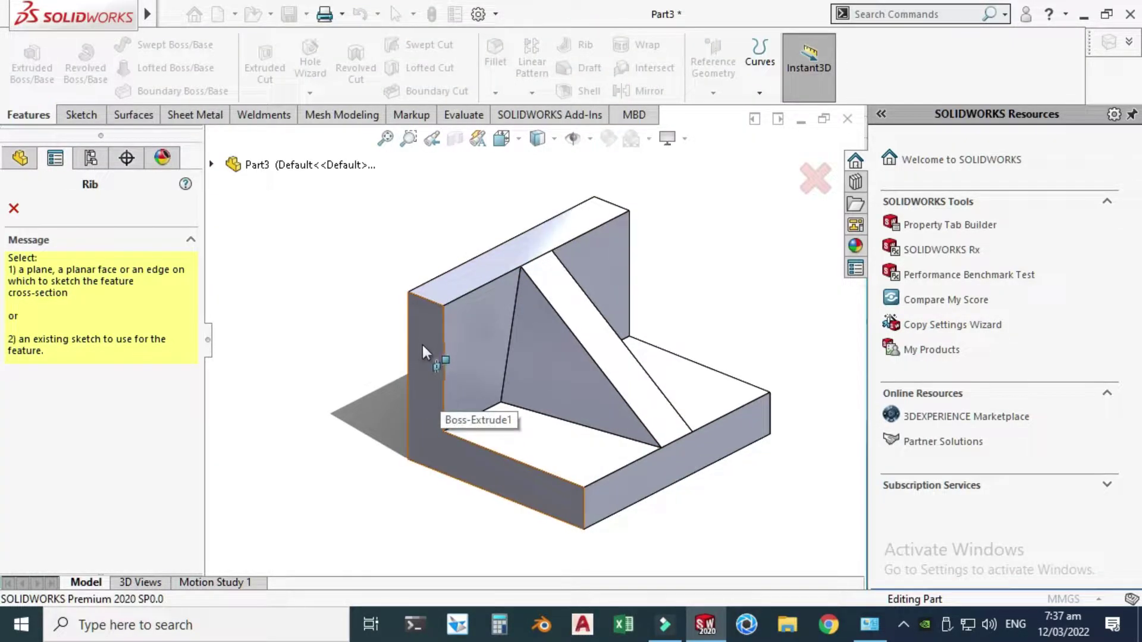
click(430, 379)
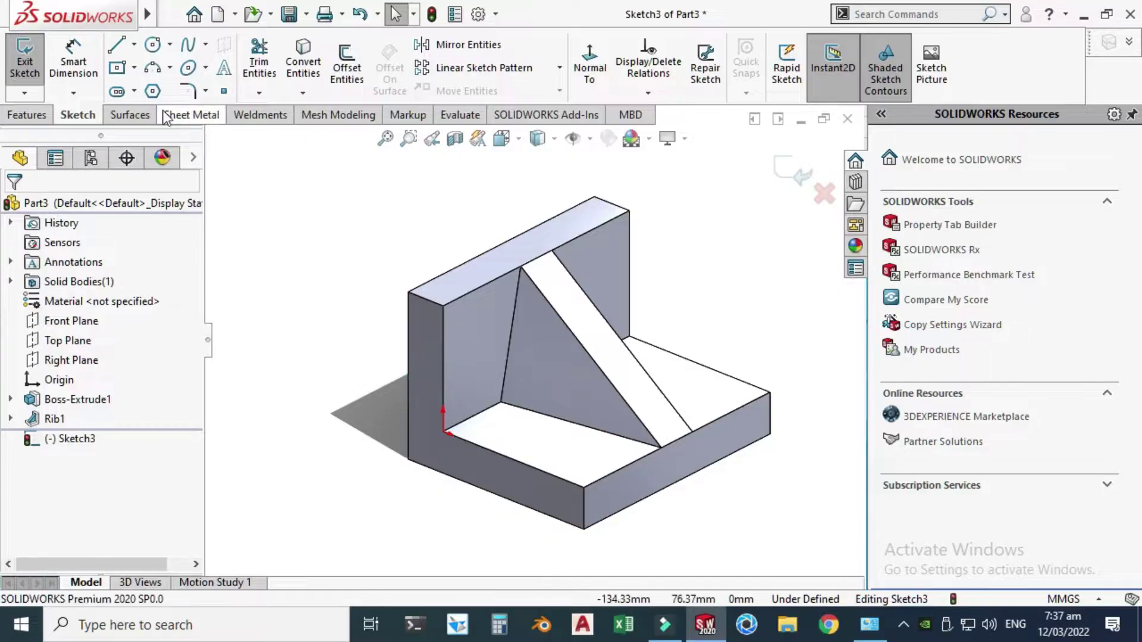
Viewing the end face normal, draw a diagonal line from the upright's inner edge to the base
click(590, 67)
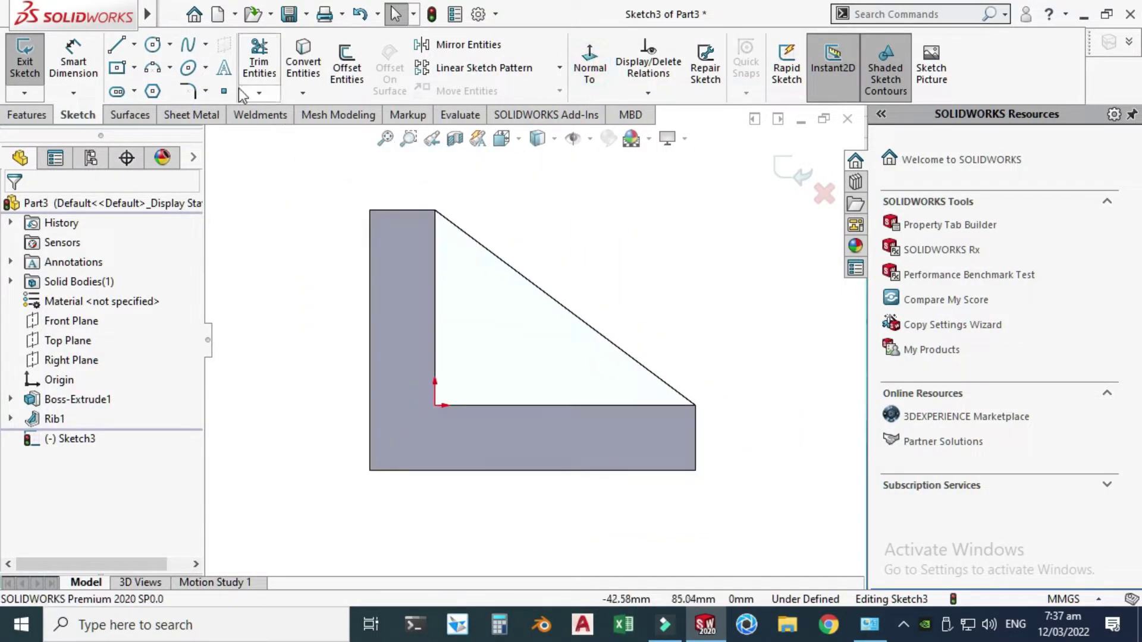
click(116, 45)
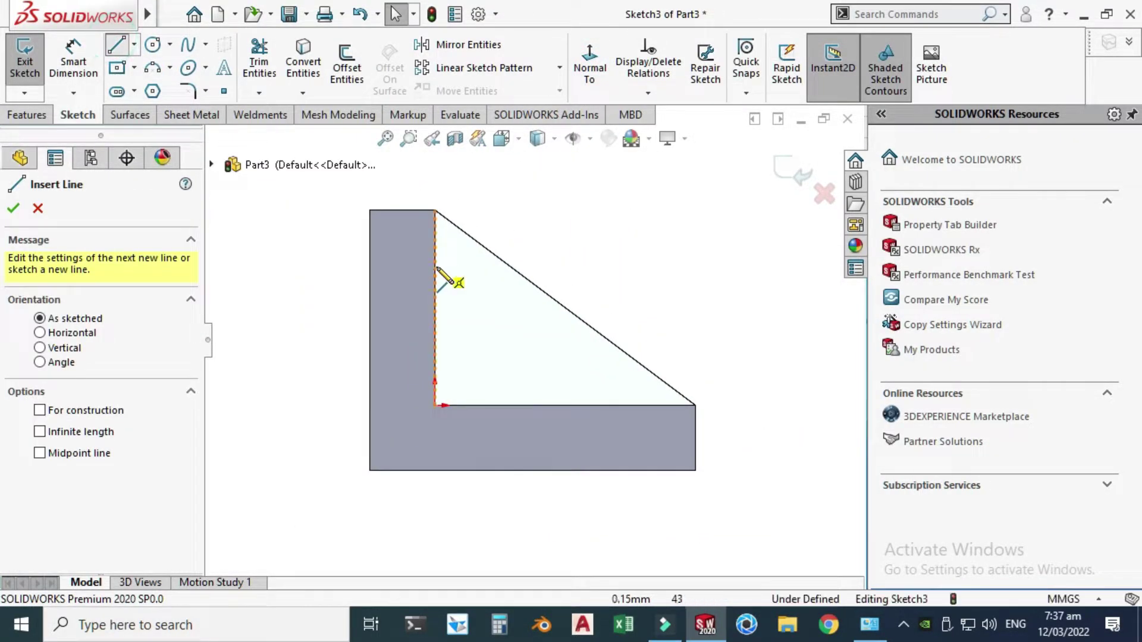
click(435, 307)
click(564, 405)
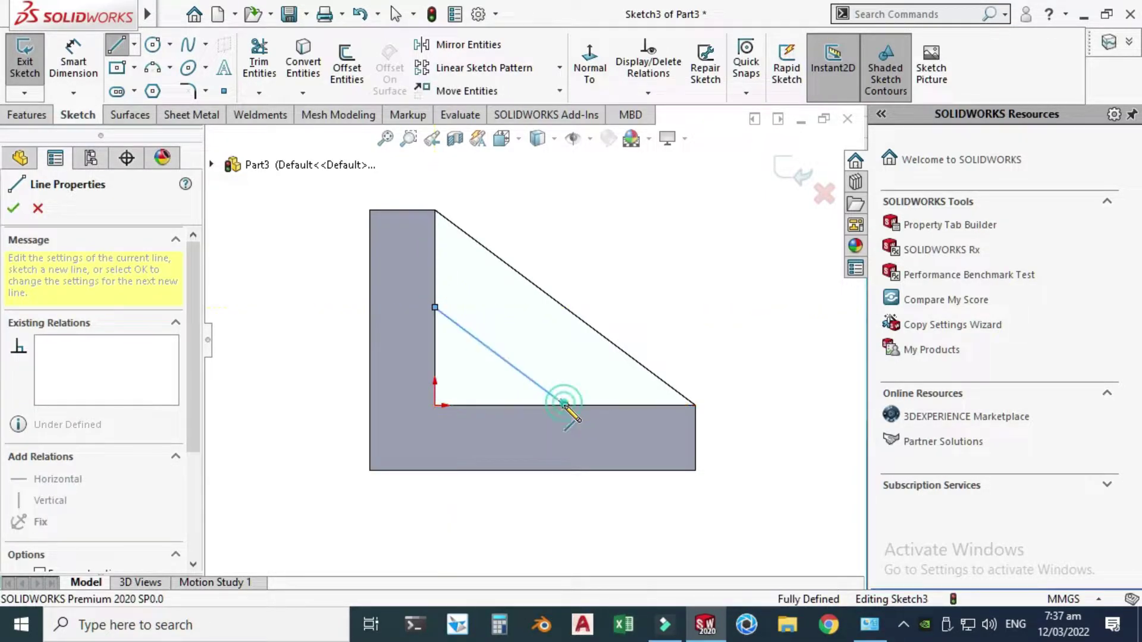
key(Escape)
scroll(560, 417, up, 3)
right_click(598, 240)
mouse_move(684, 280)
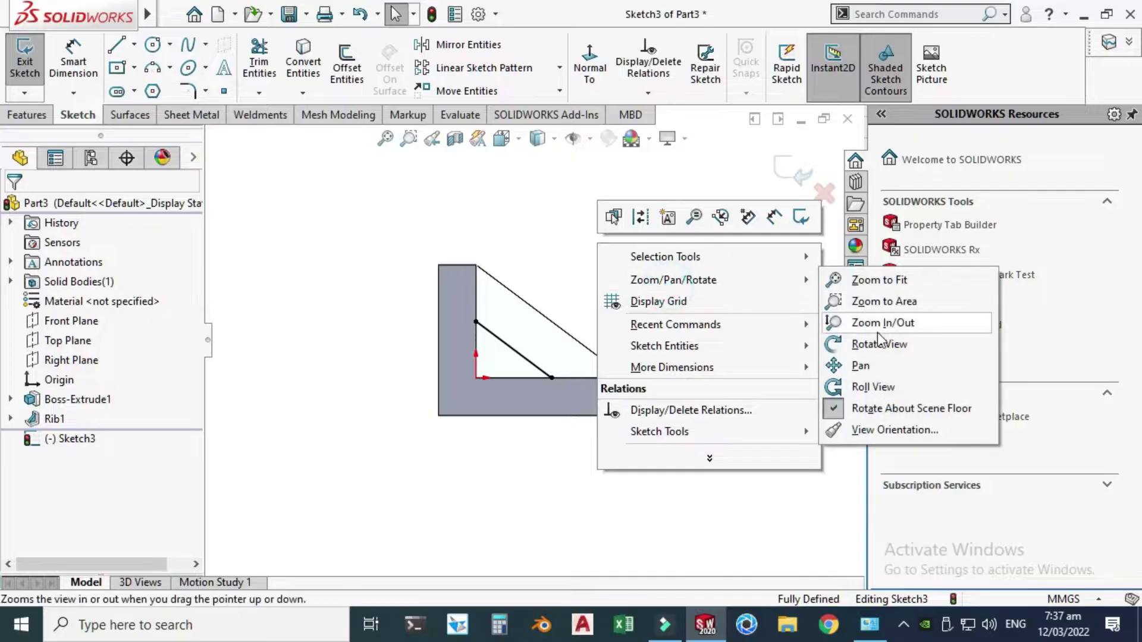
click(879, 344)
drag(791, 339, 520, 388)
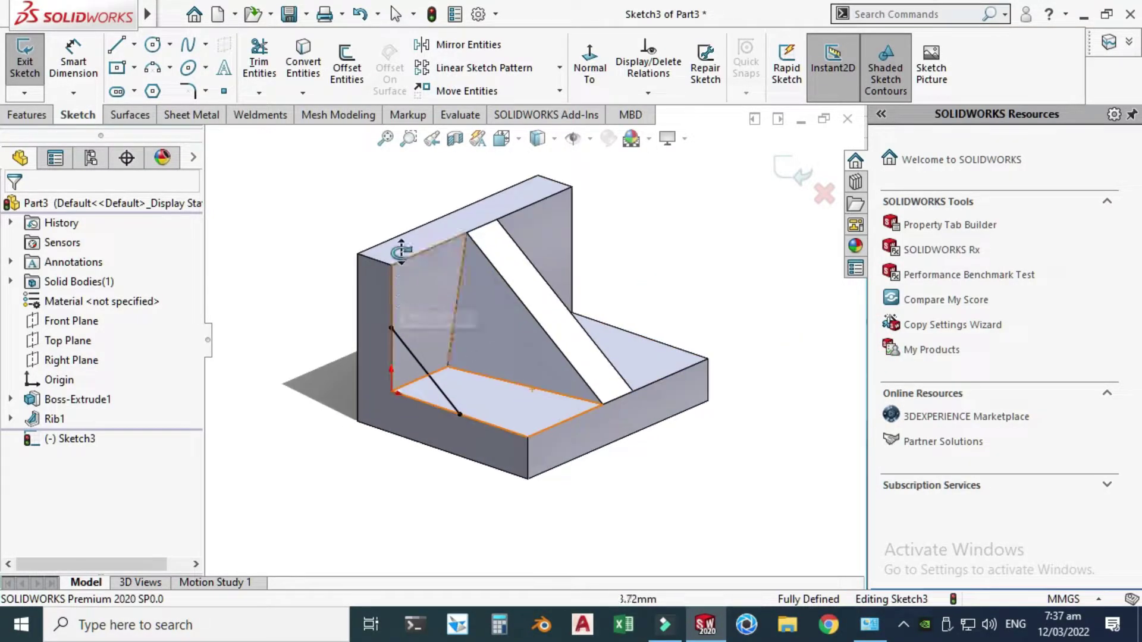
key(Escape)
click(26, 114)
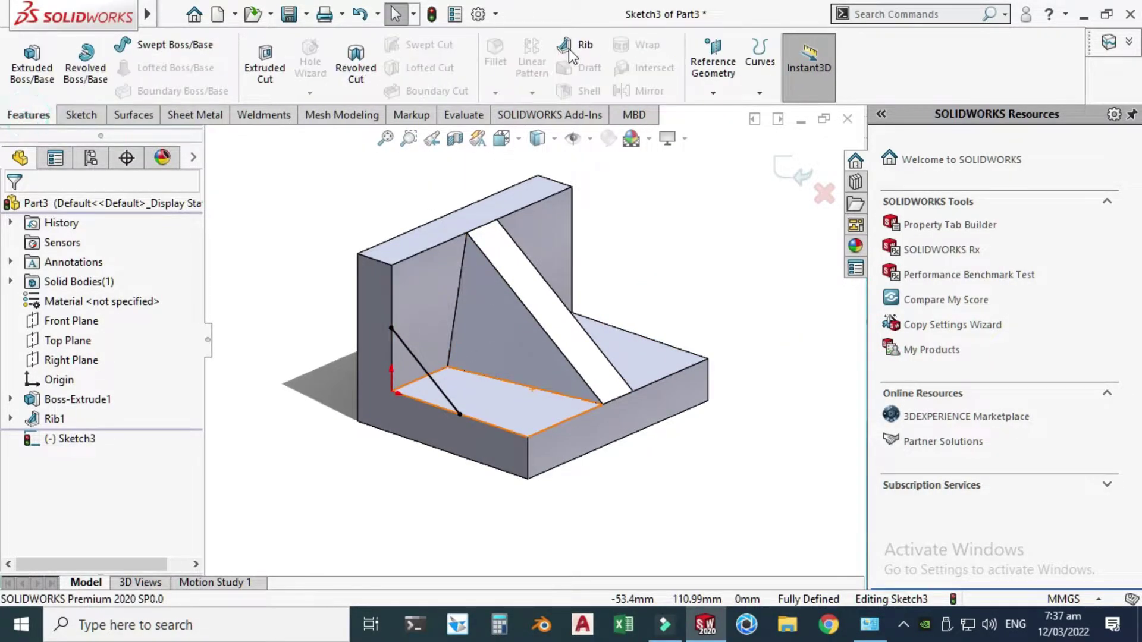
Create Rib2 from the line as a 20 mm rib thickened on the second side only
click(575, 45)
scroll(263, 294, down, 2)
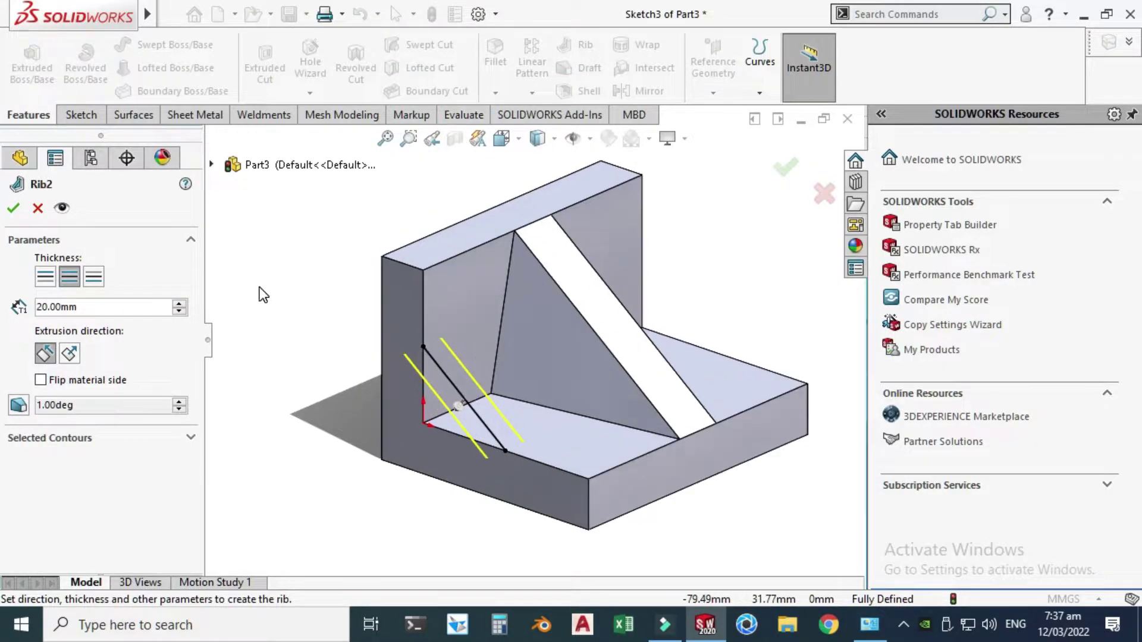
scroll(429, 438, down, 1)
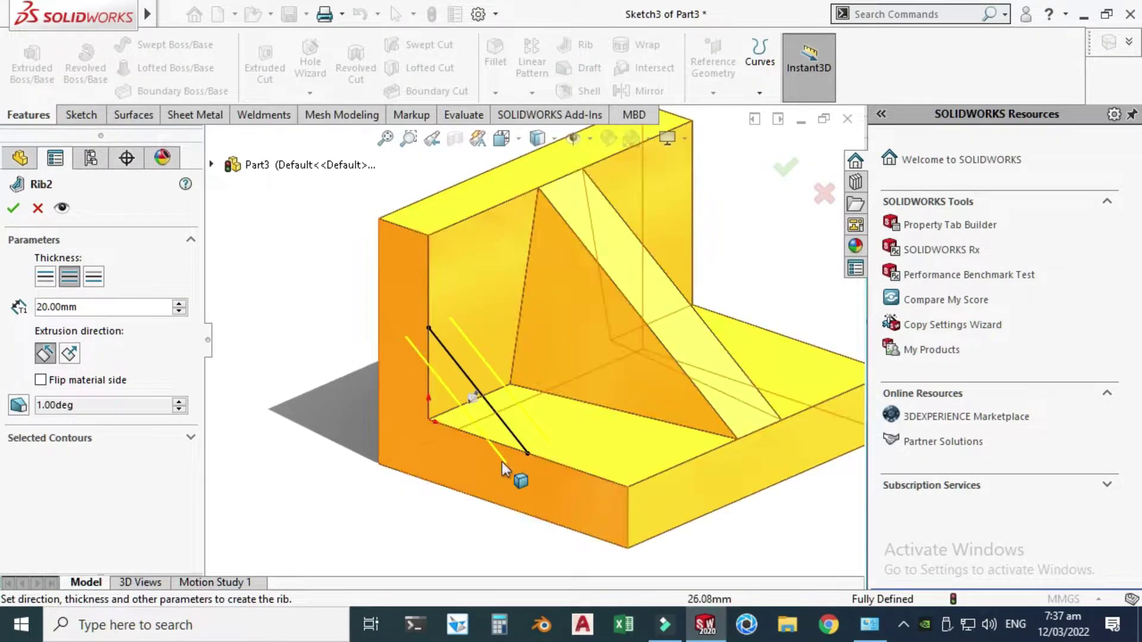
click(93, 276)
scroll(431, 360, up, 1)
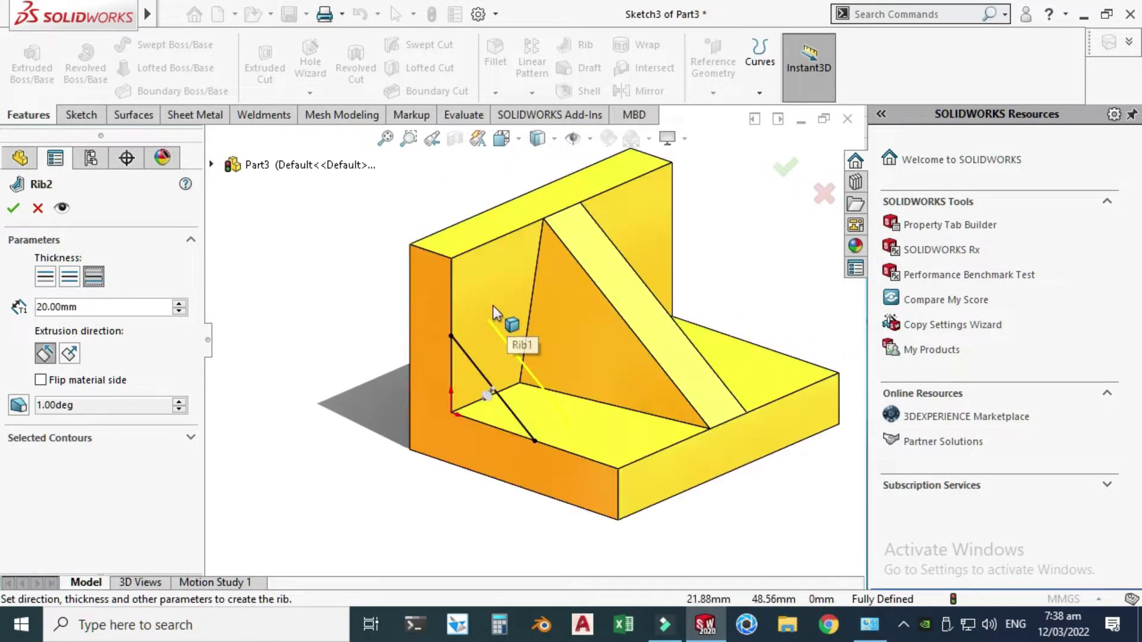
click(43, 278)
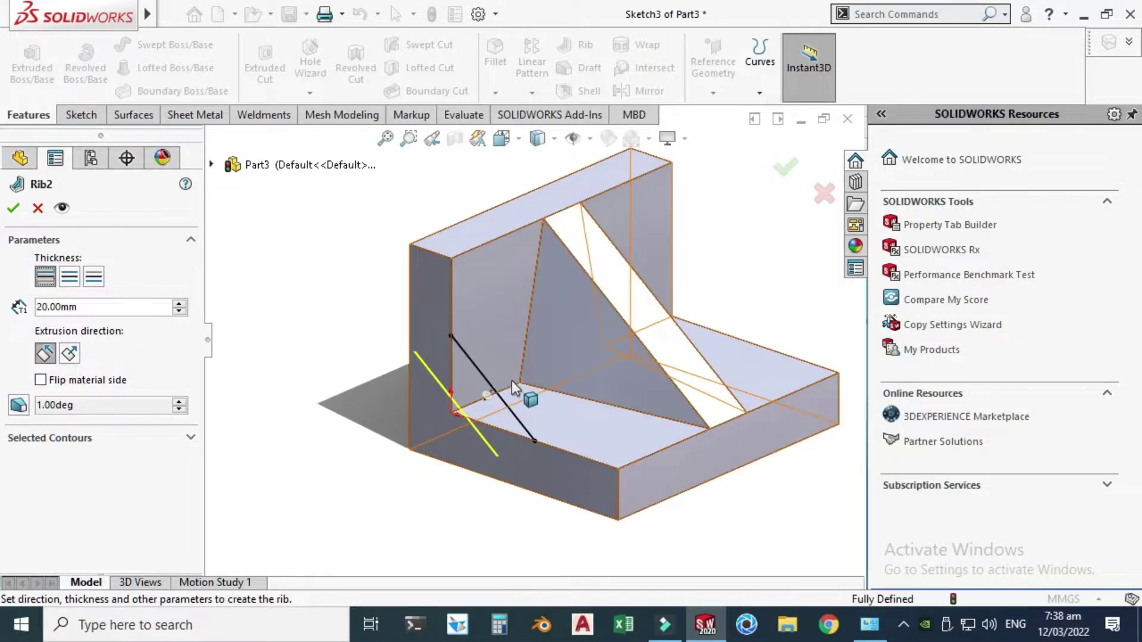
click(93, 277)
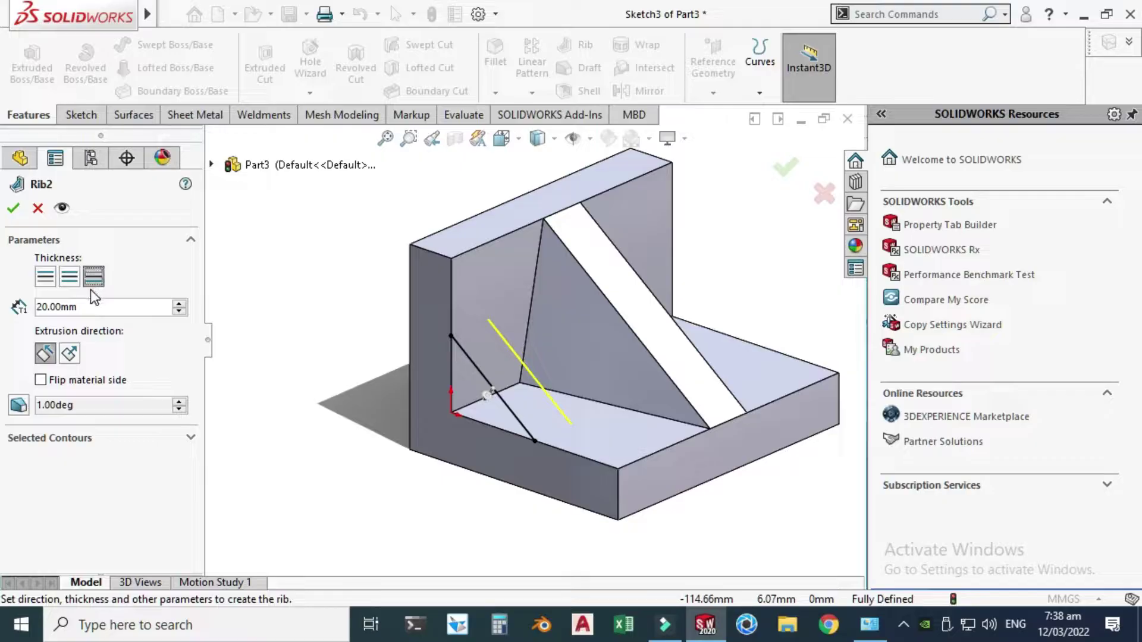
click(13, 209)
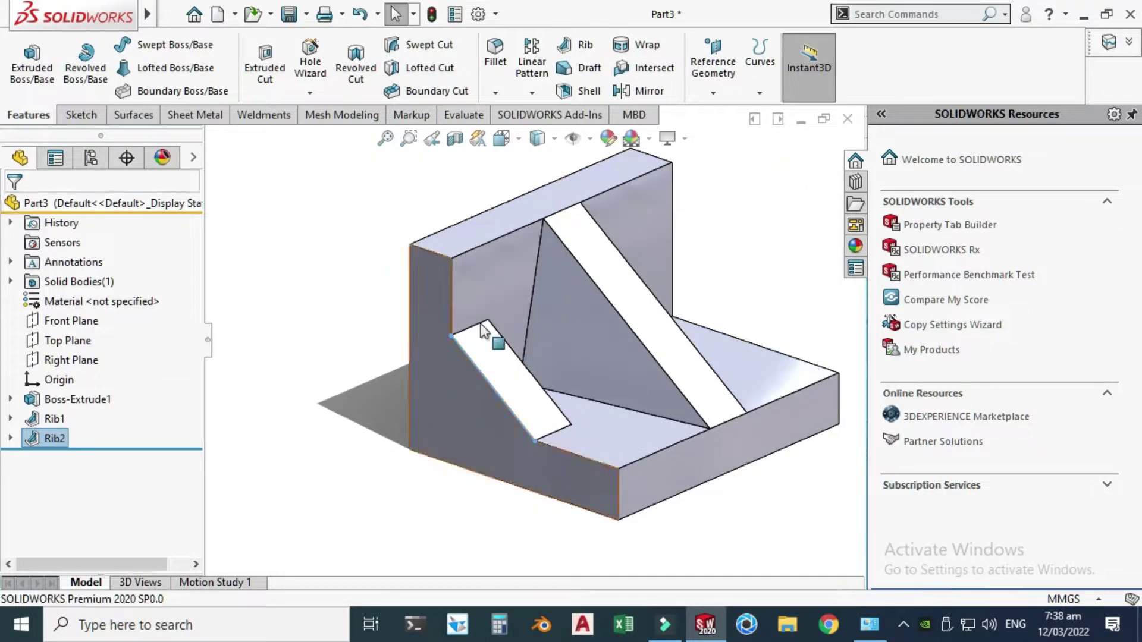
scroll(535, 345, up, 3)
click(411, 232)
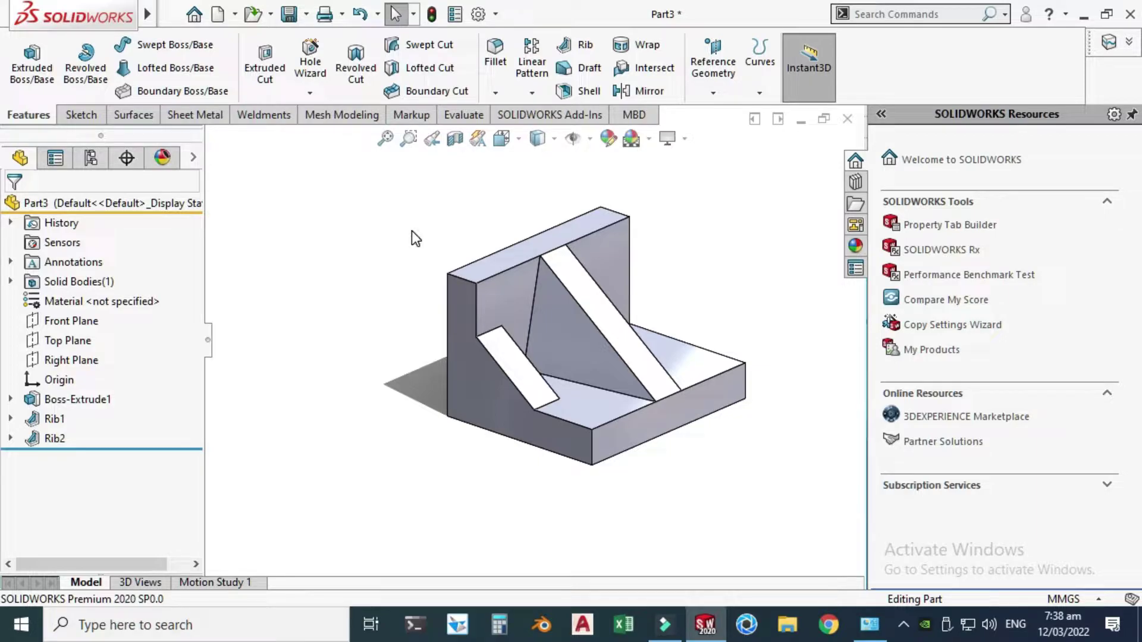
click(235, 13)
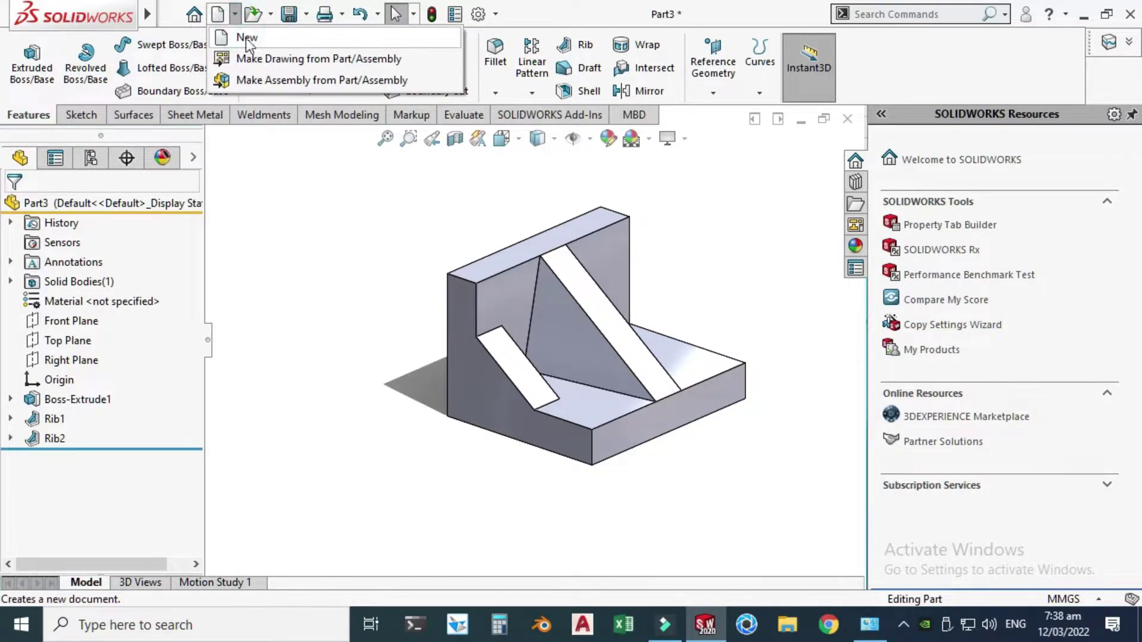
Create a new part and draw a centre rectangle from the origin on the Top Plane
click(247, 38)
click(453, 501)
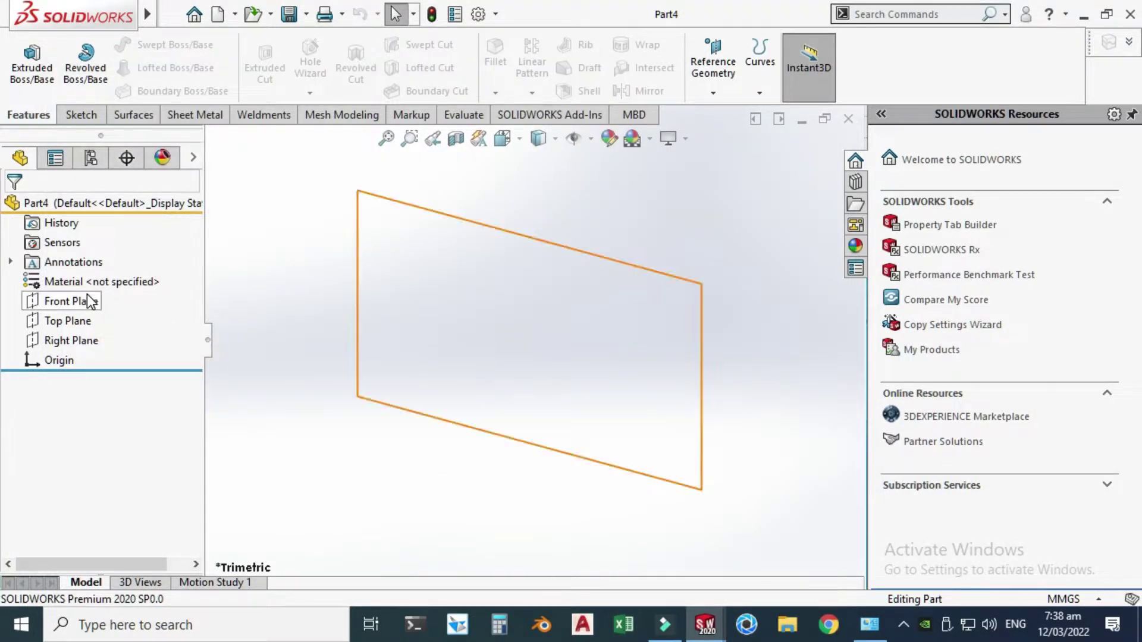
click(76, 313)
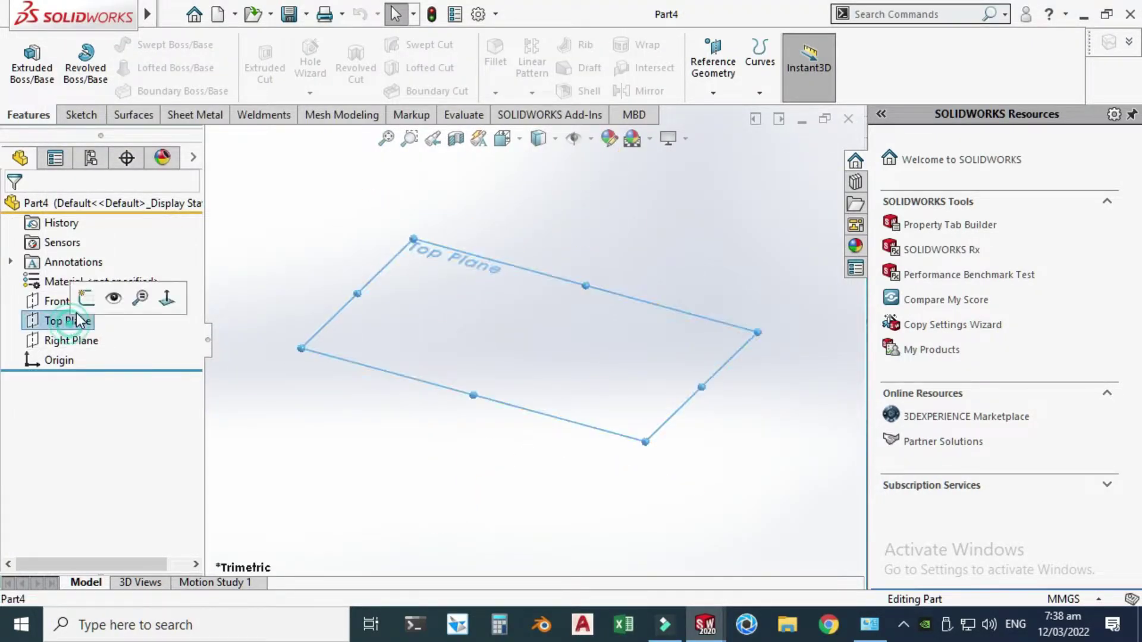
click(148, 295)
click(135, 67)
click(138, 112)
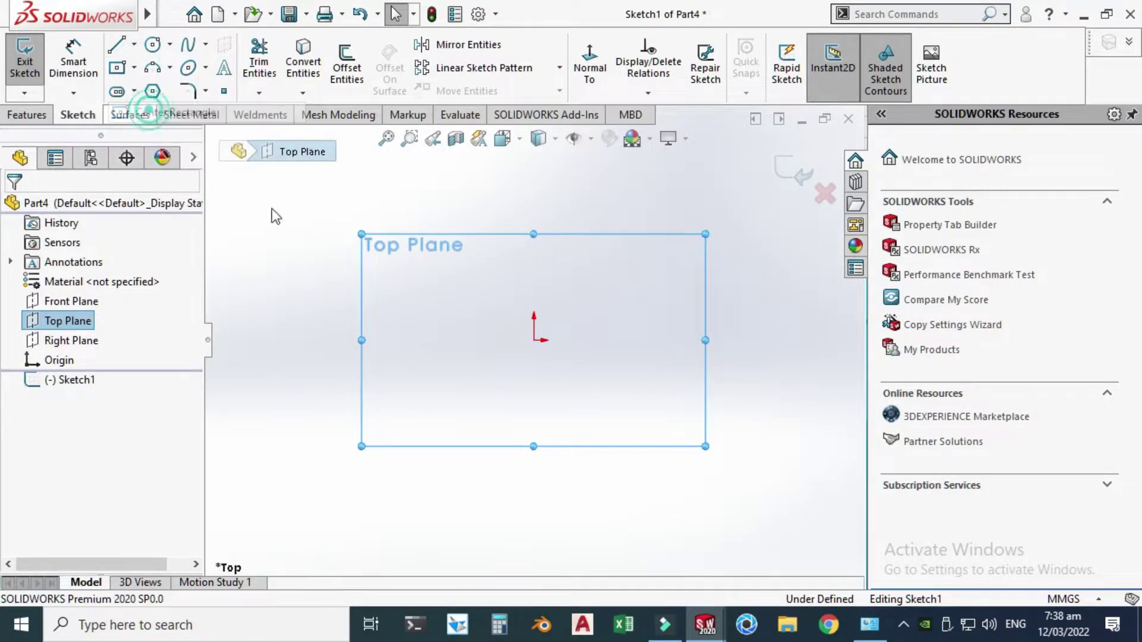
click(534, 340)
click(355, 441)
key(Escape)
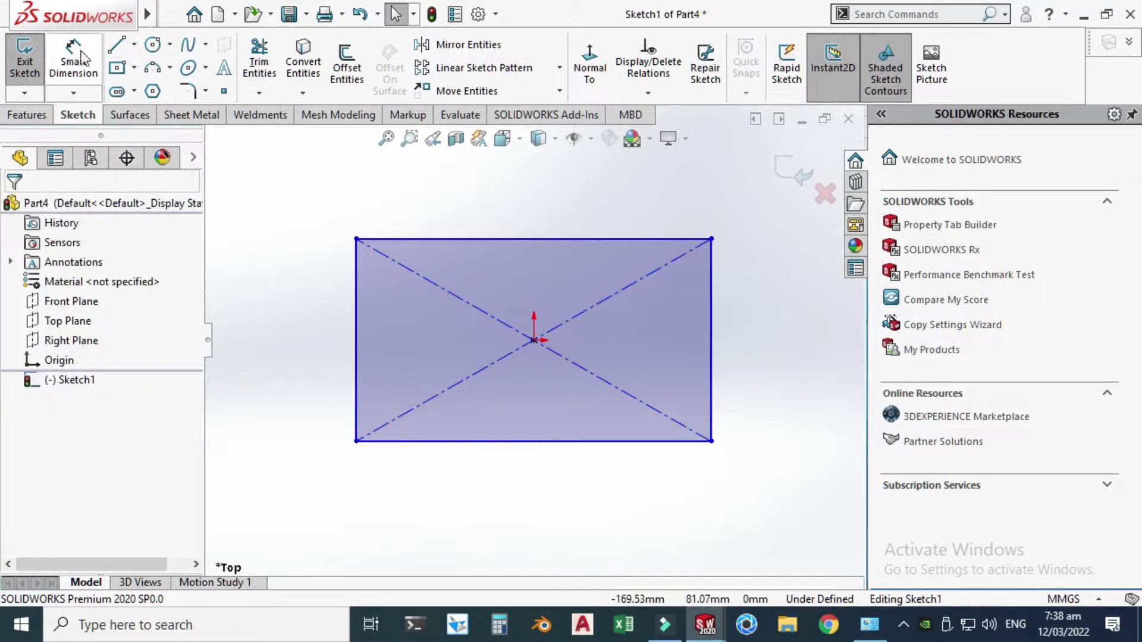
Dimension the rectangle to 180 mm wide and 120 mm tall
click(82, 58)
click(452, 239)
click(476, 213)
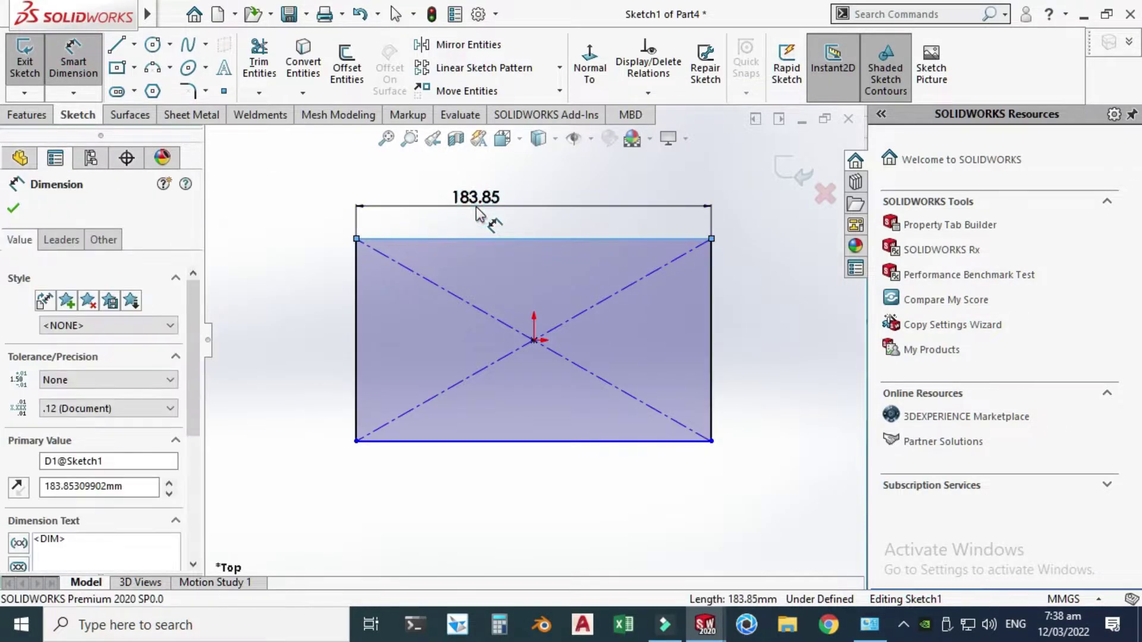
text(180)
key(Return)
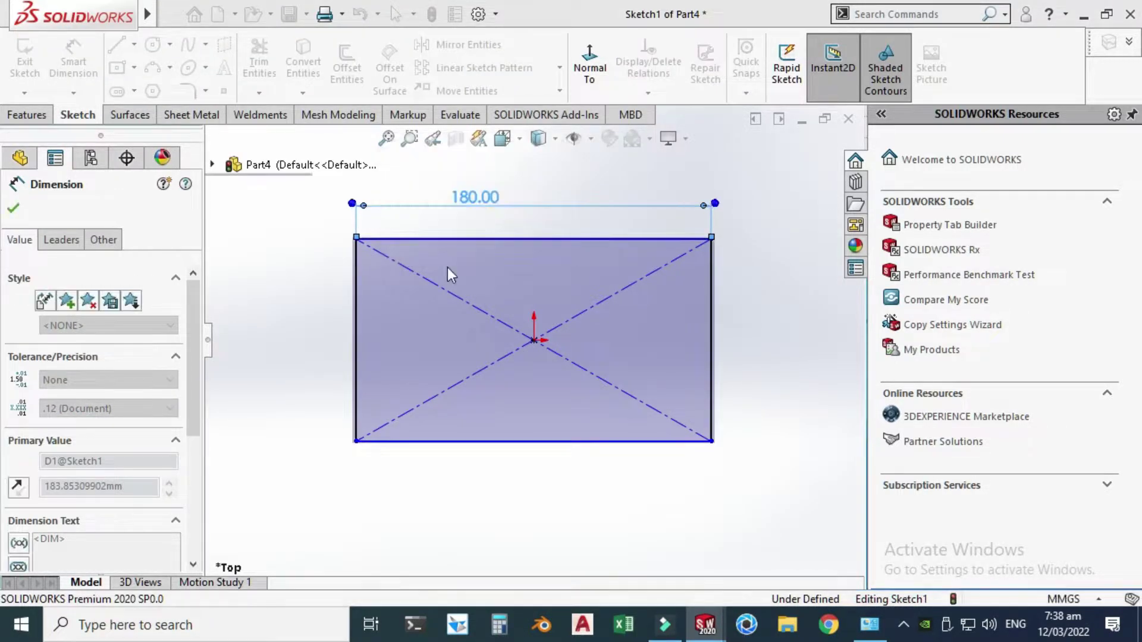
click(356, 345)
click(291, 343)
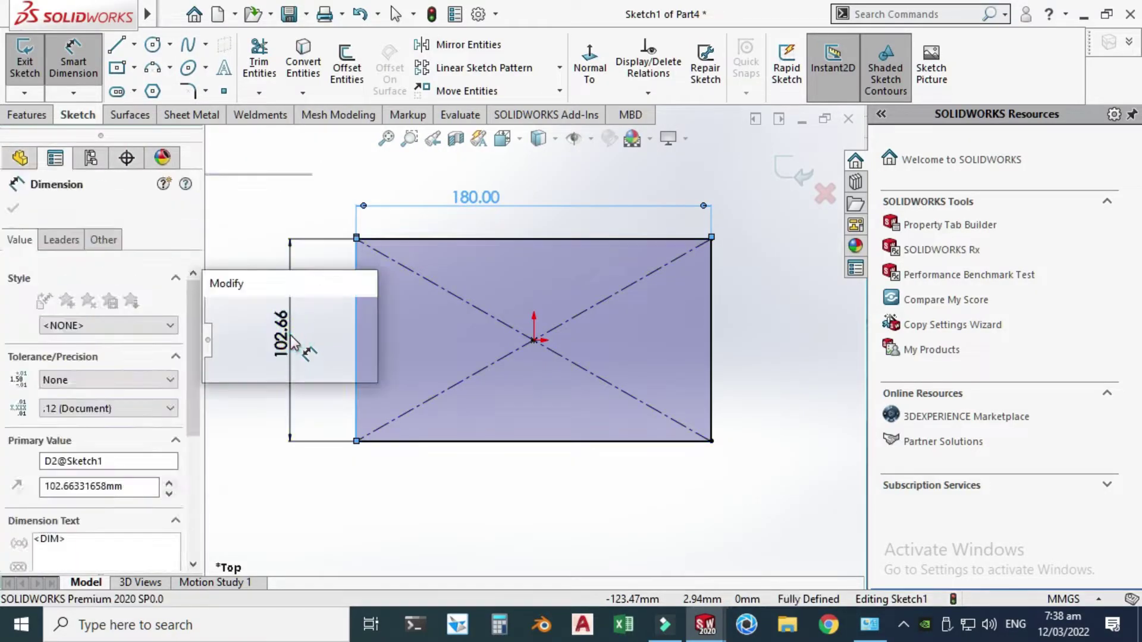
text(120)
key(Return)
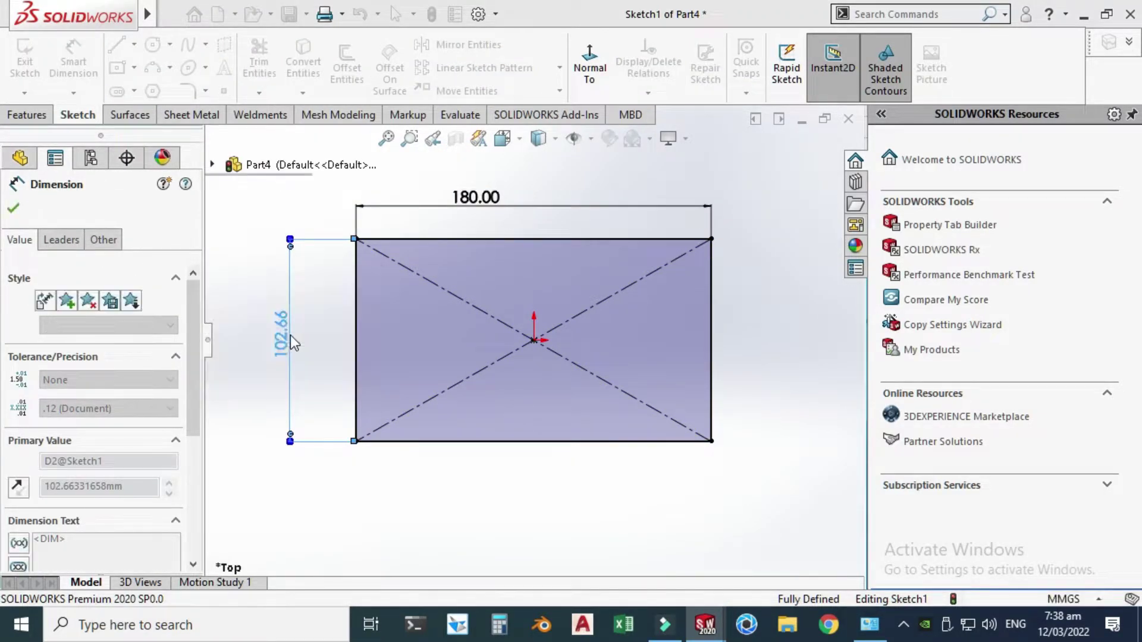
click(16, 209)
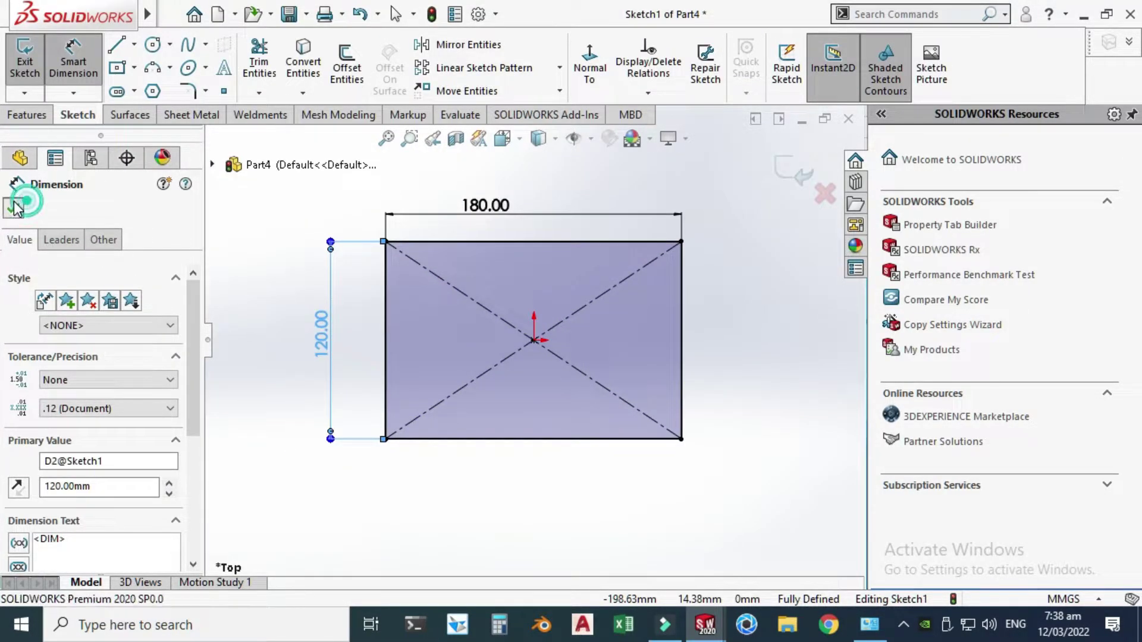
click(26, 114)
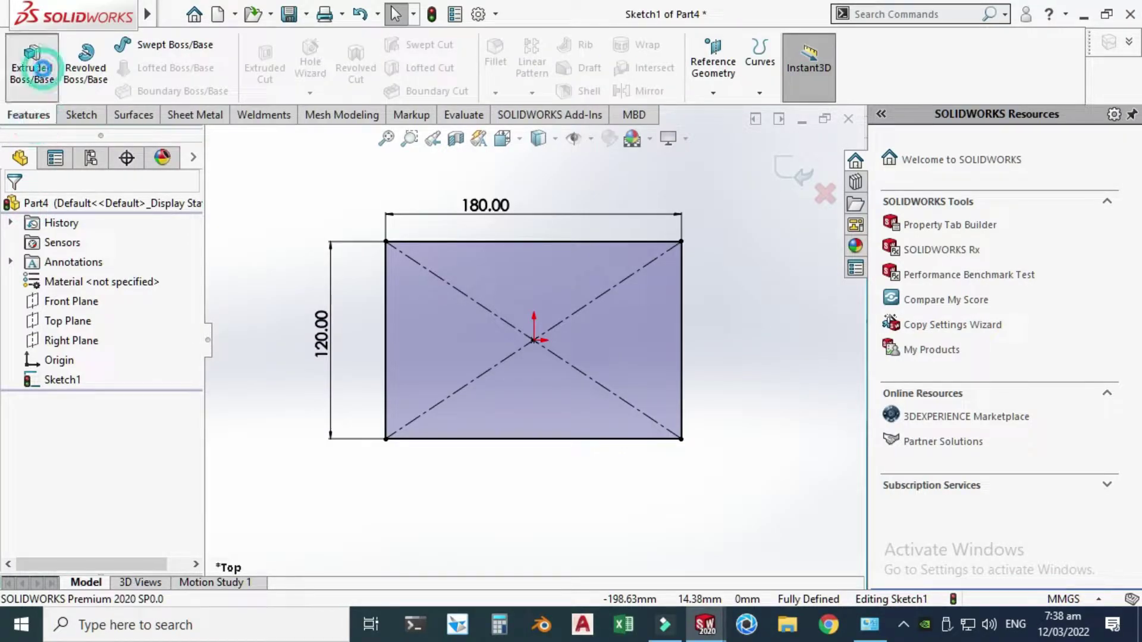
Extrude the rectangle into a 30 mm solid block
click(32, 70)
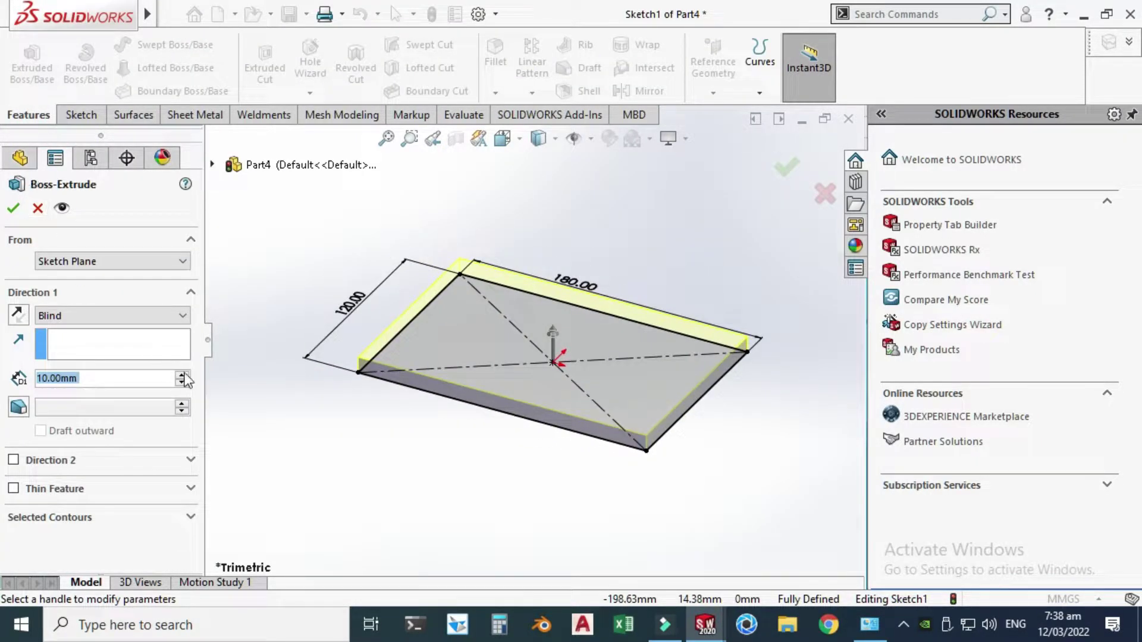
click(182, 374)
click(182, 373)
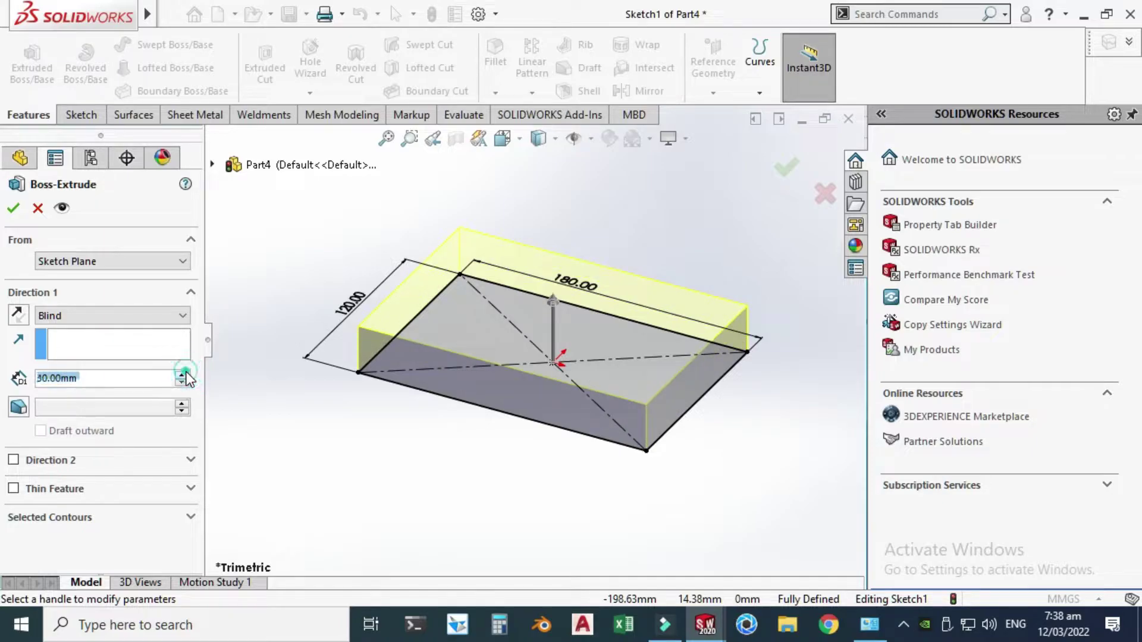
click(13, 208)
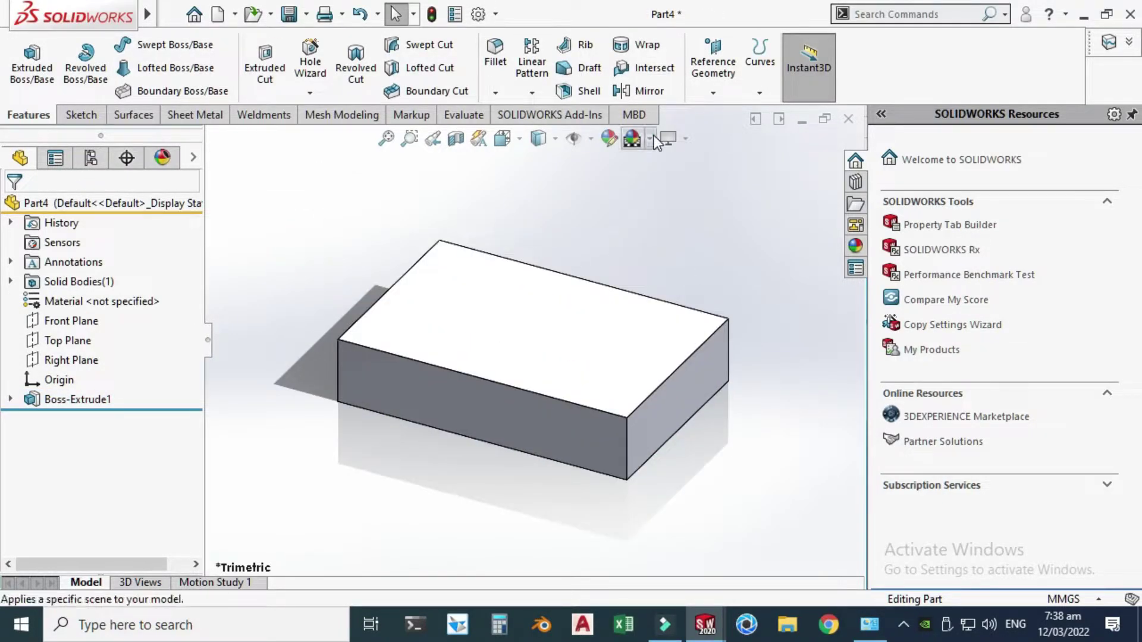
Switch the scene to the Plain White background
click(649, 139)
click(665, 50)
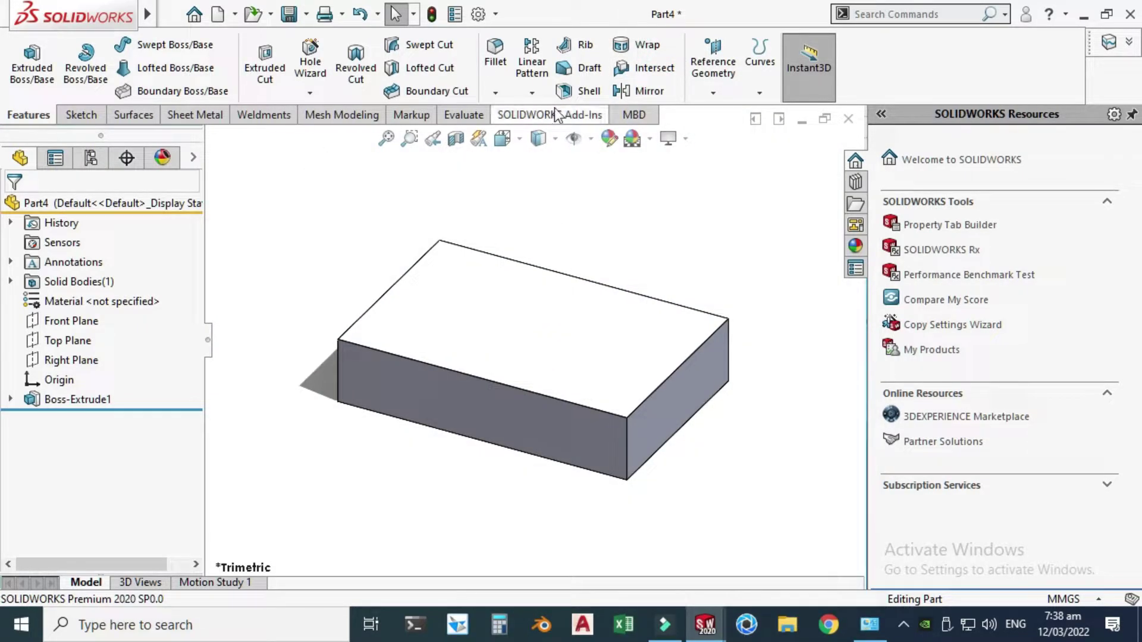
click(580, 90)
Shell the block with 5 mm walls, removing its top face
click(465, 326)
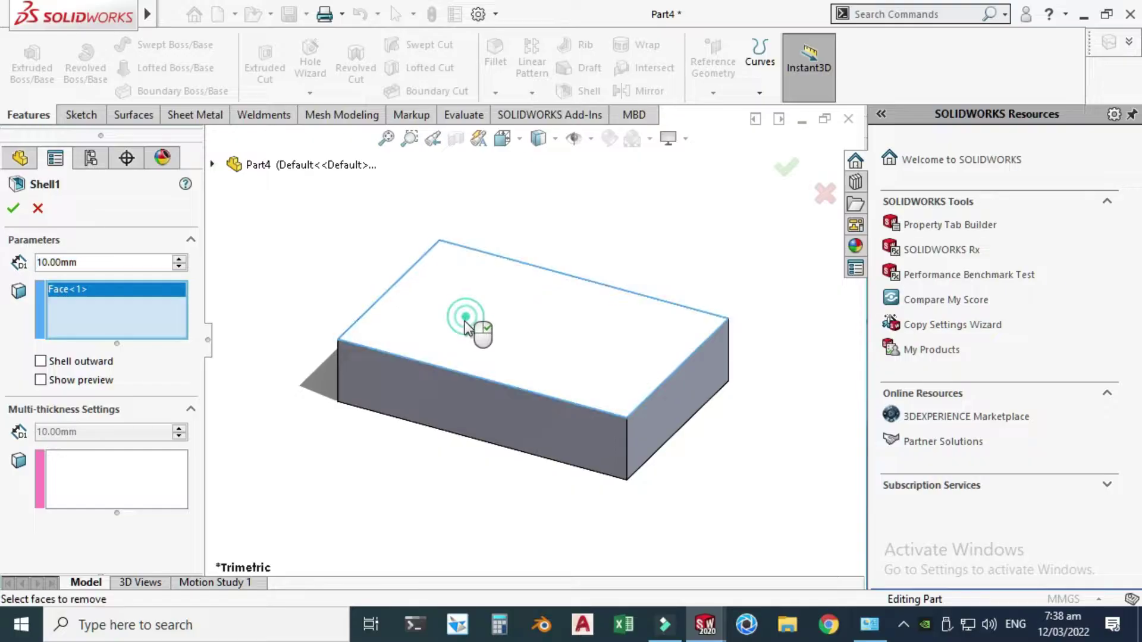
double_click(103, 258)
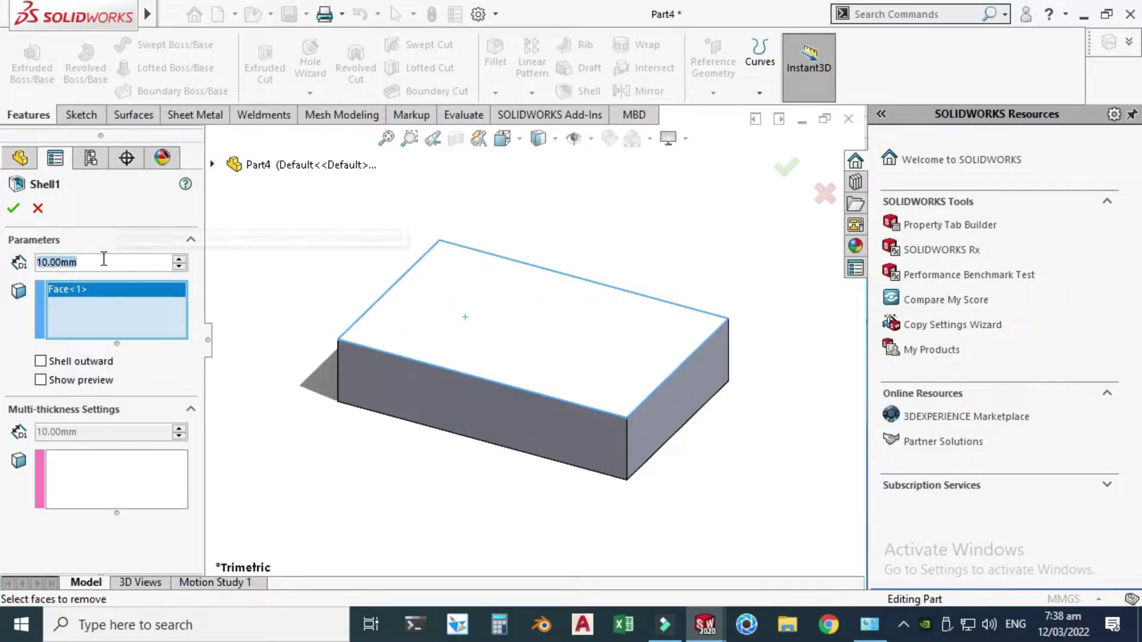
text(3)
key(BackSpace)
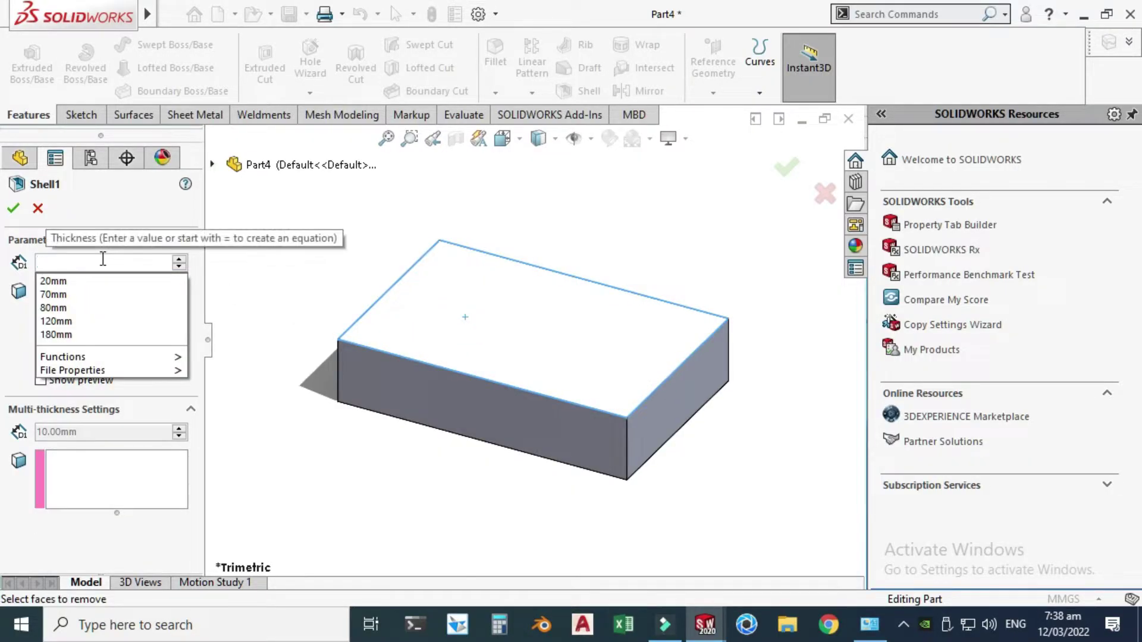
text(5)
key(Return)
click(14, 210)
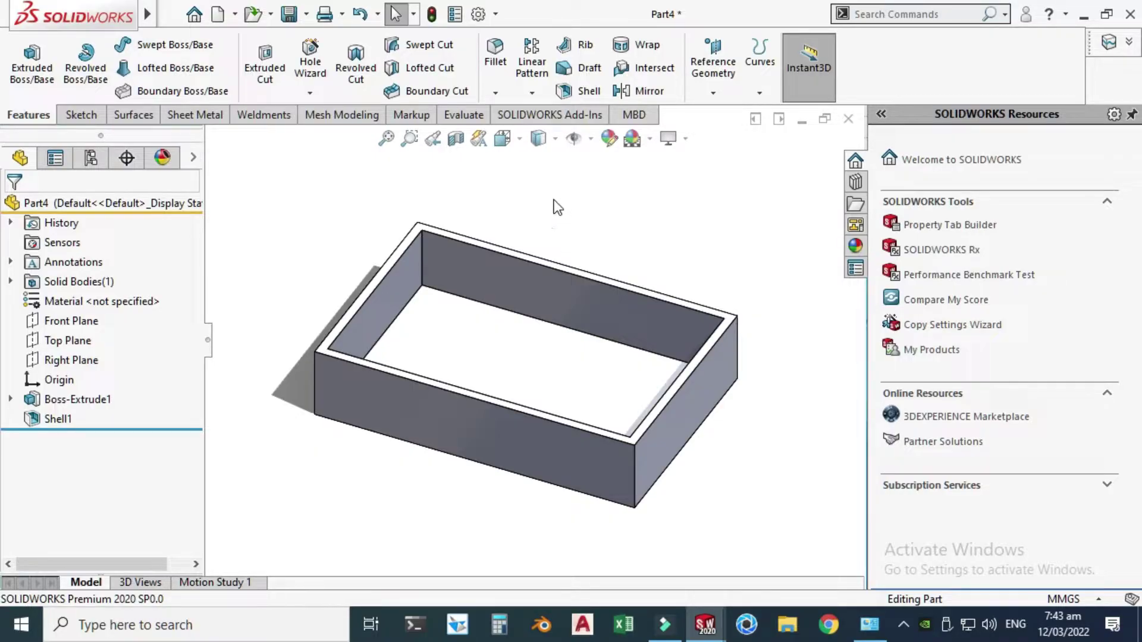
Inspect the hollowed box's inner floor and edges, then fit the box in view
scroll(531, 196, down, 2)
click(450, 366)
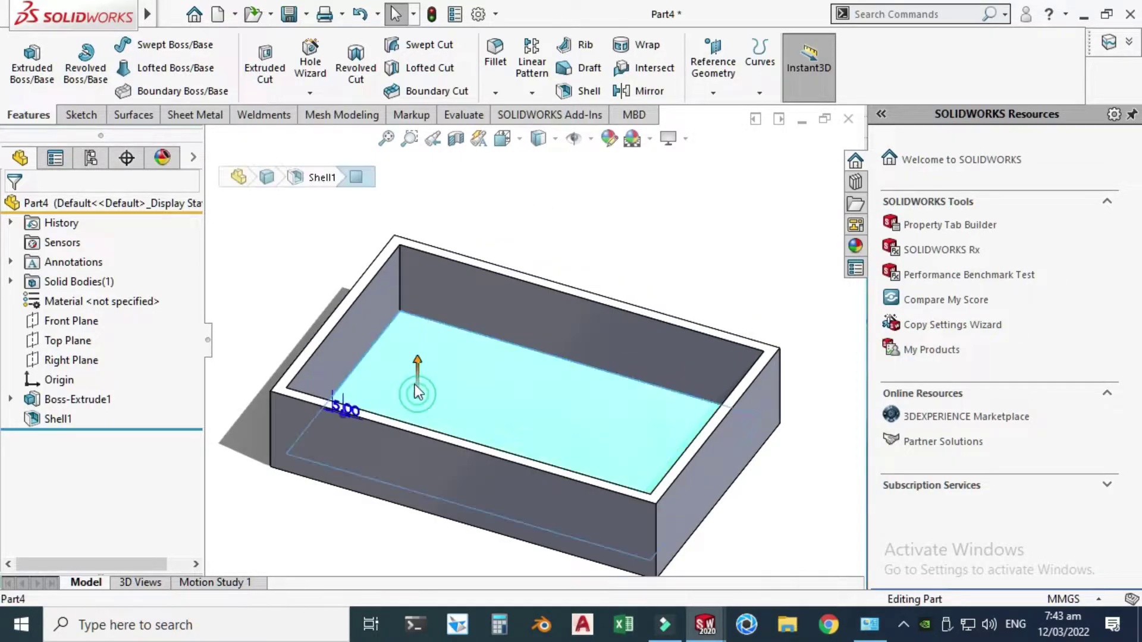
scroll(327, 381, down, 5)
key(Escape)
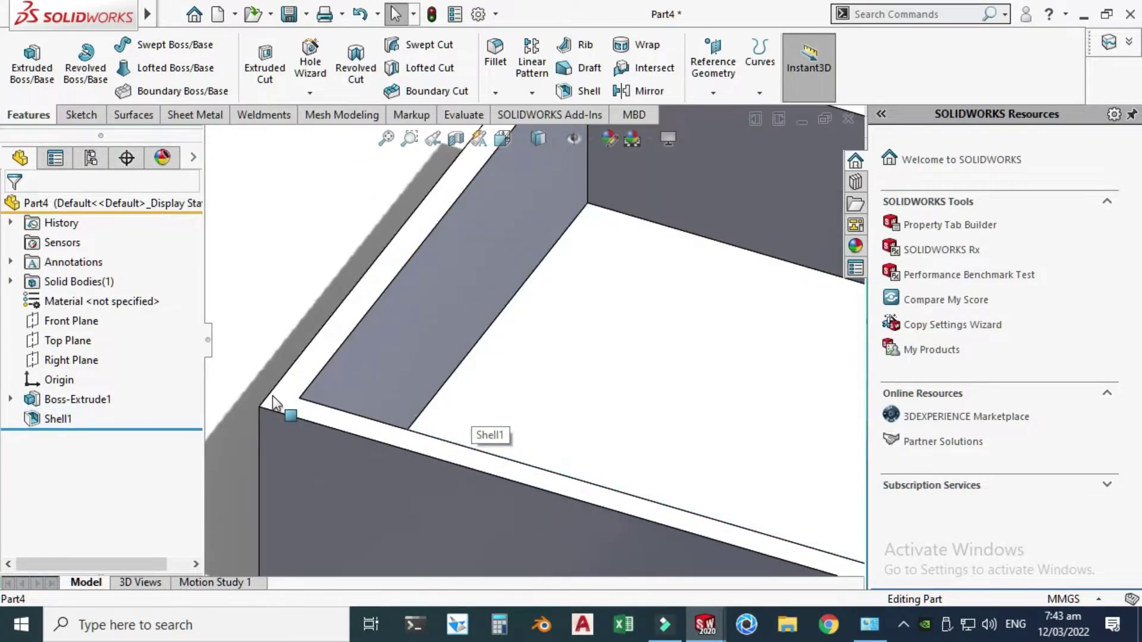
click(284, 405)
scroll(292, 400, up, 5)
key(Escape)
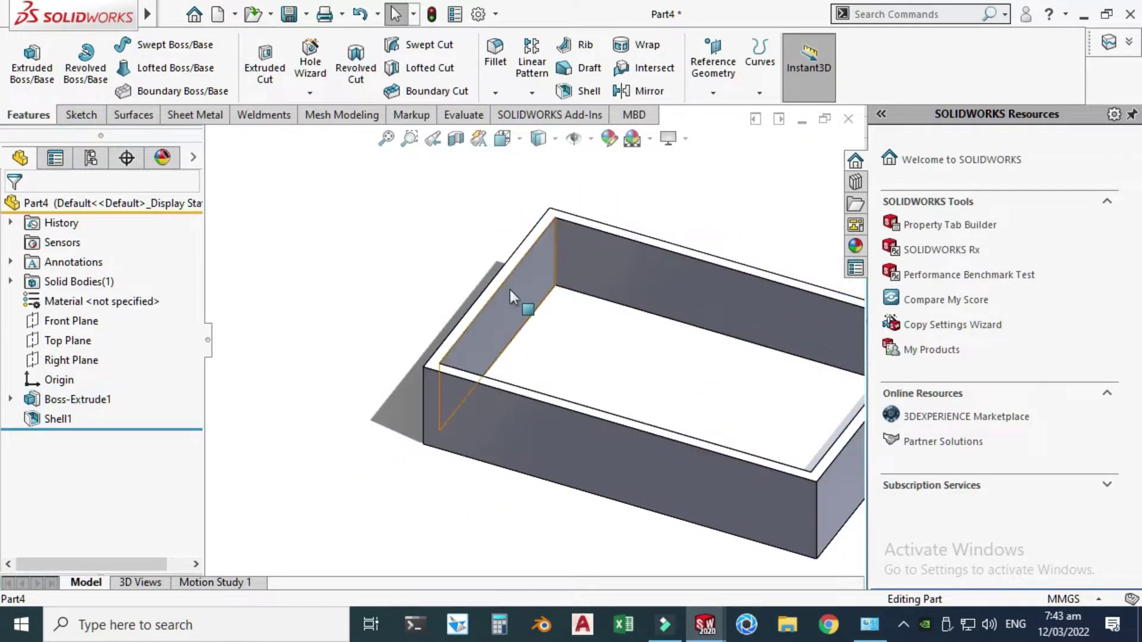
key(f)
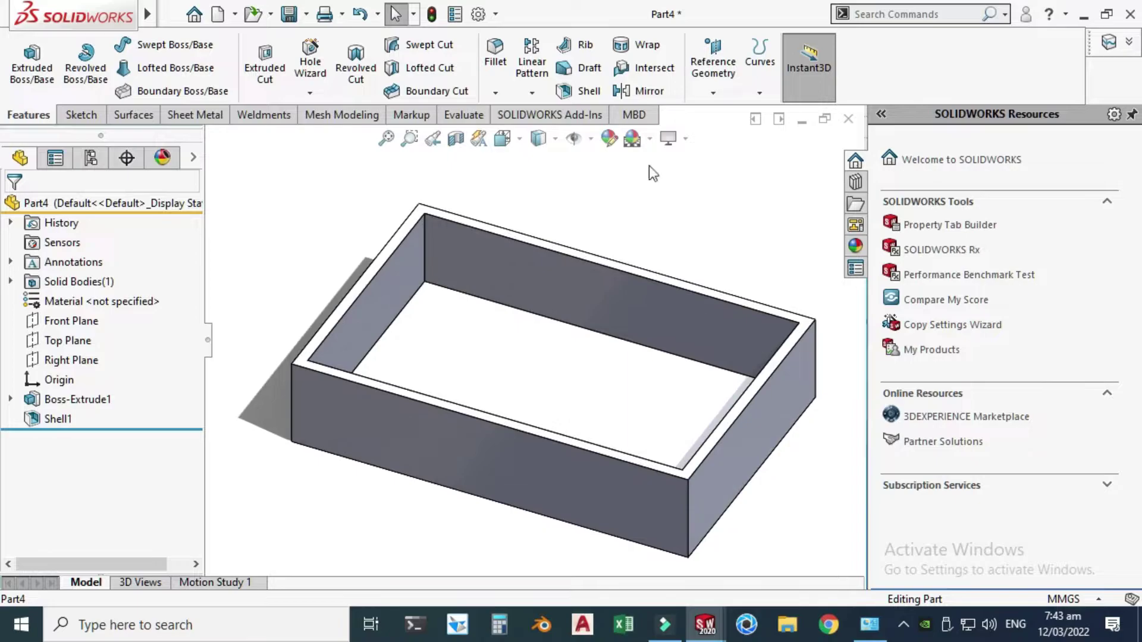
click(571, 42)
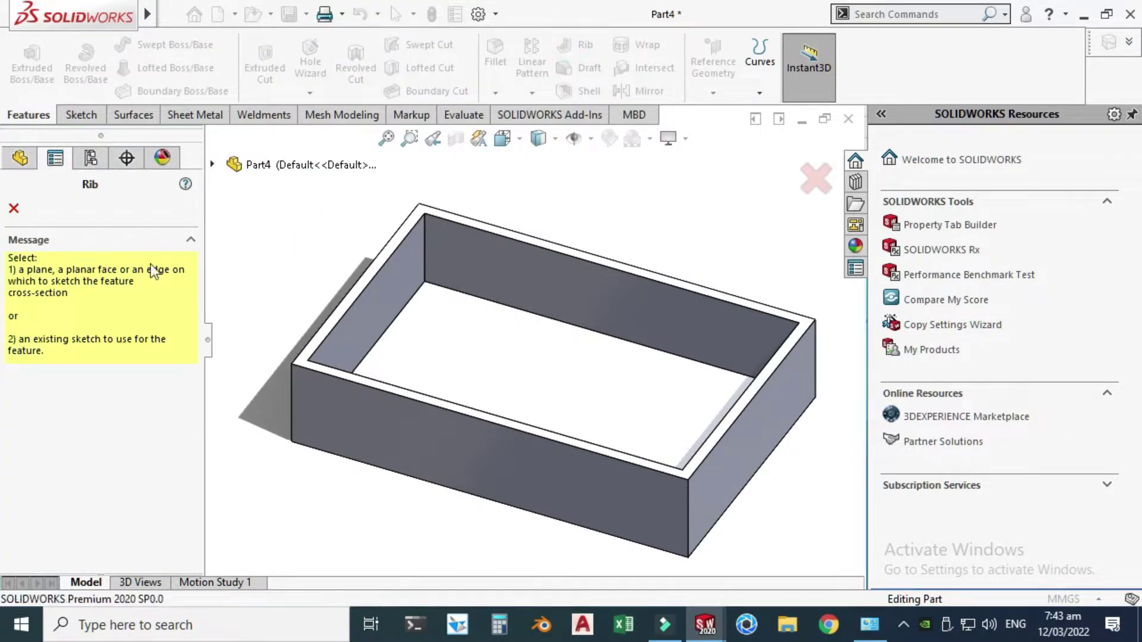
scroll(316, 364, down, 5)
Sketch on the rim's top face and draw three vertical lines spanning the box
click(534, 423)
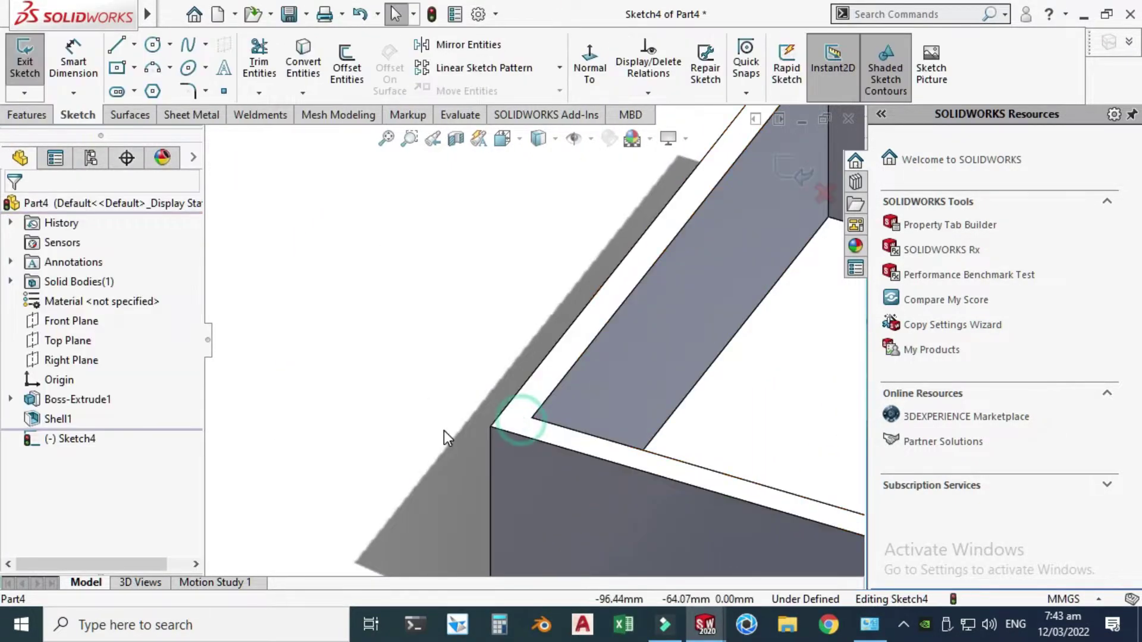
click(117, 44)
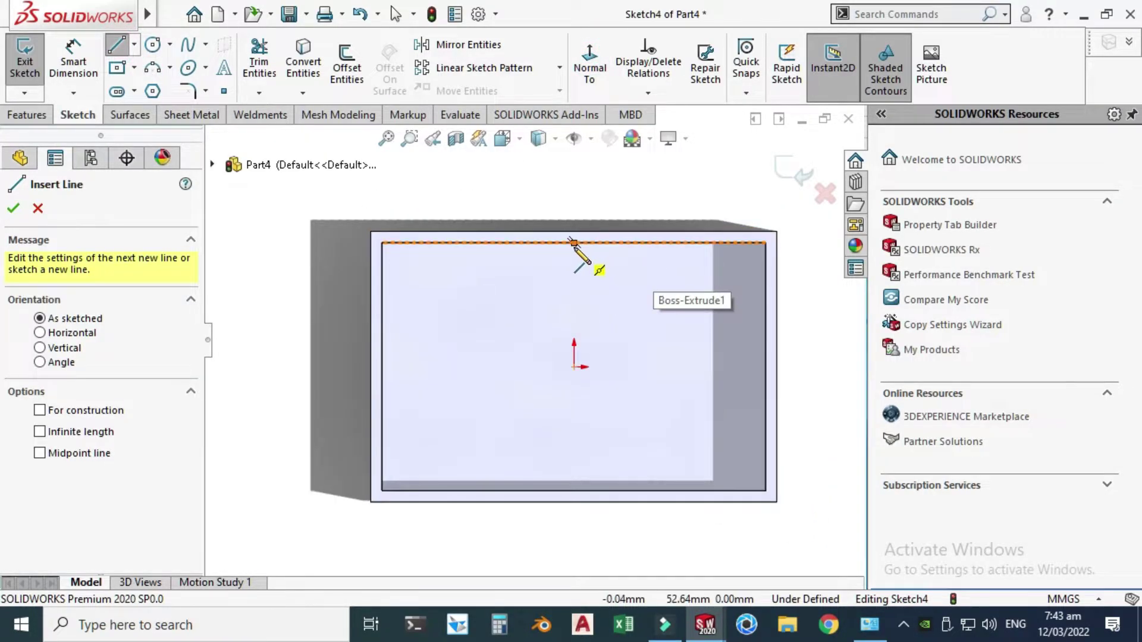
click(573, 242)
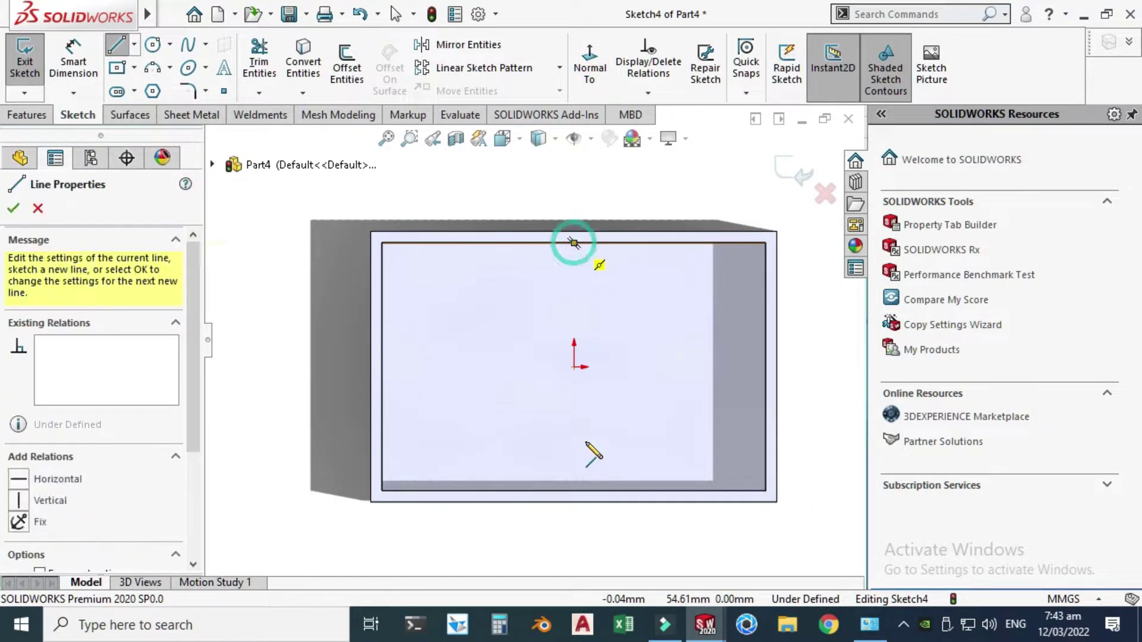
click(574, 491)
key(Escape)
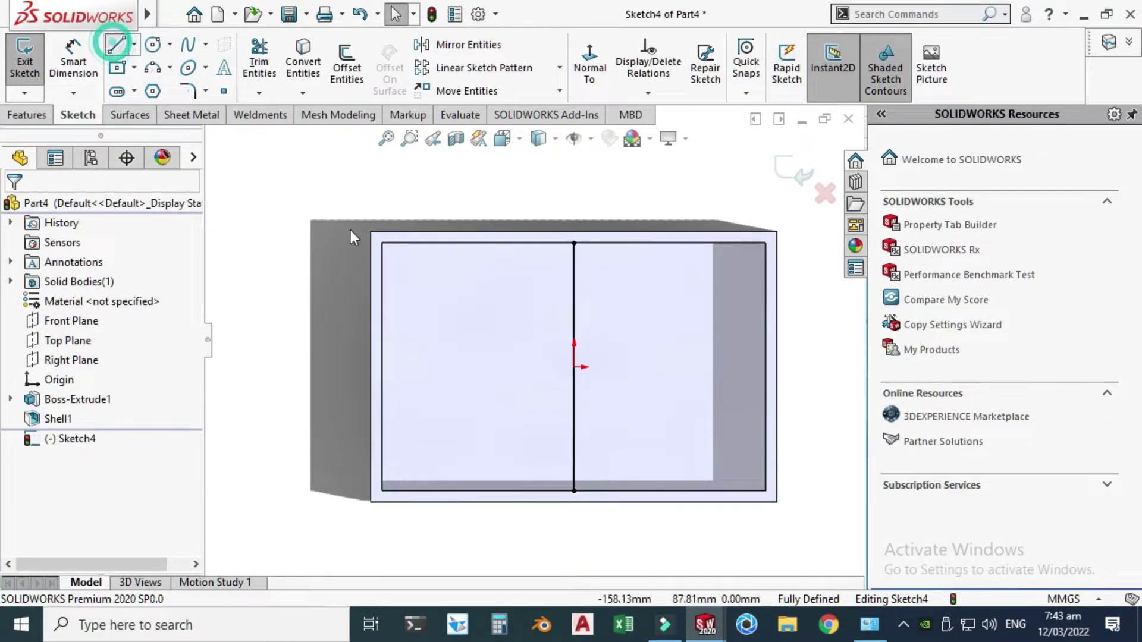
click(116, 44)
click(450, 243)
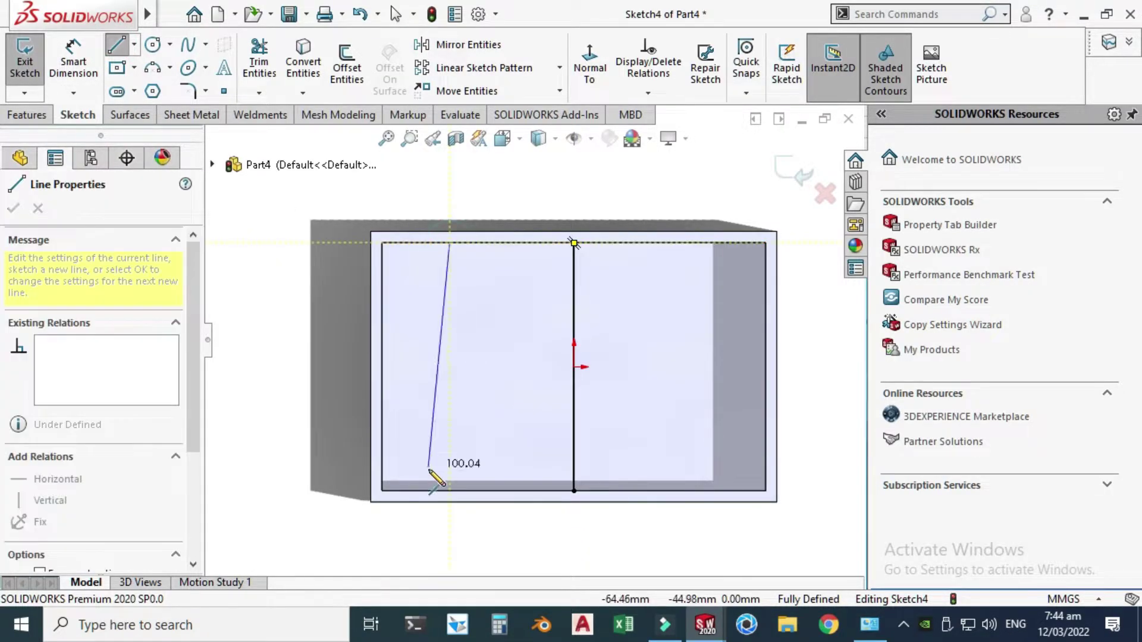
click(452, 491)
key(Escape)
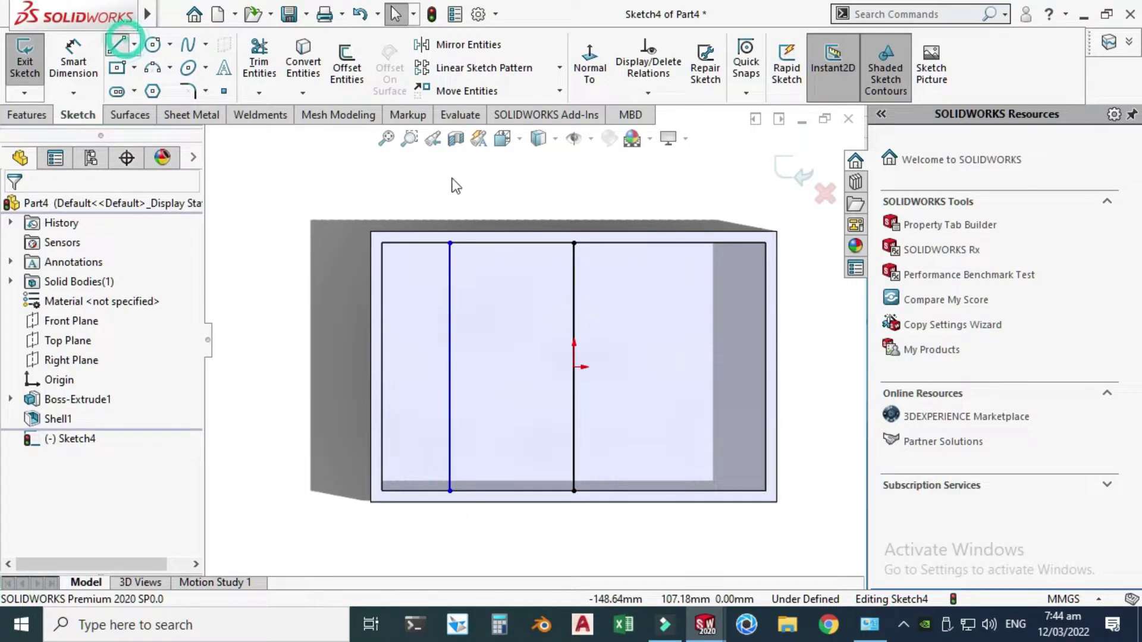
click(116, 44)
click(683, 243)
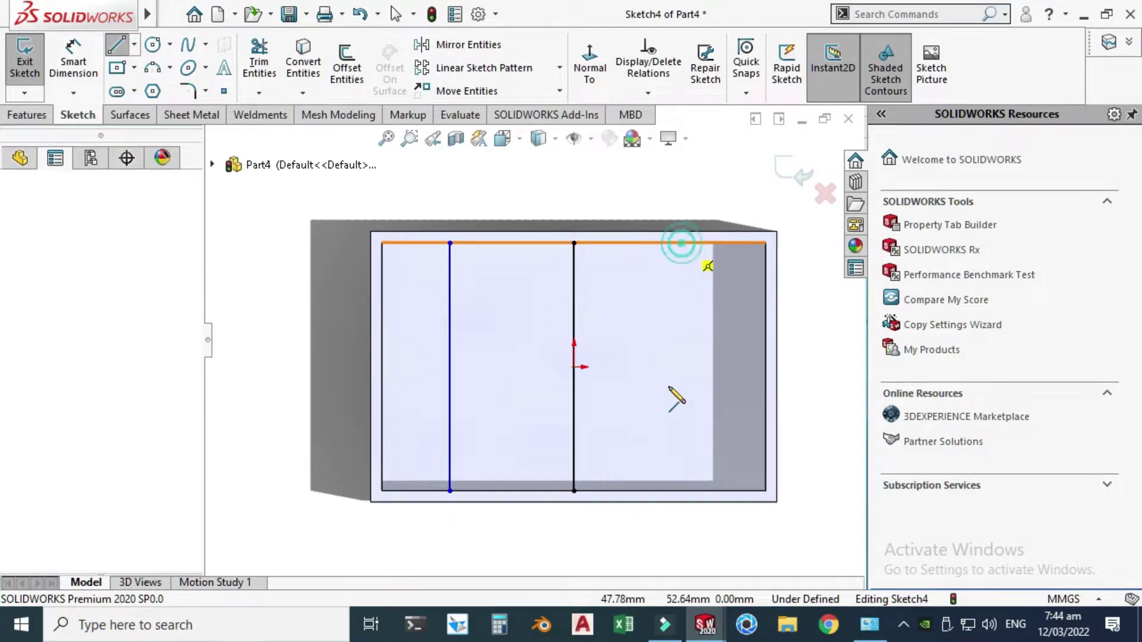
click(683, 492)
key(Escape)
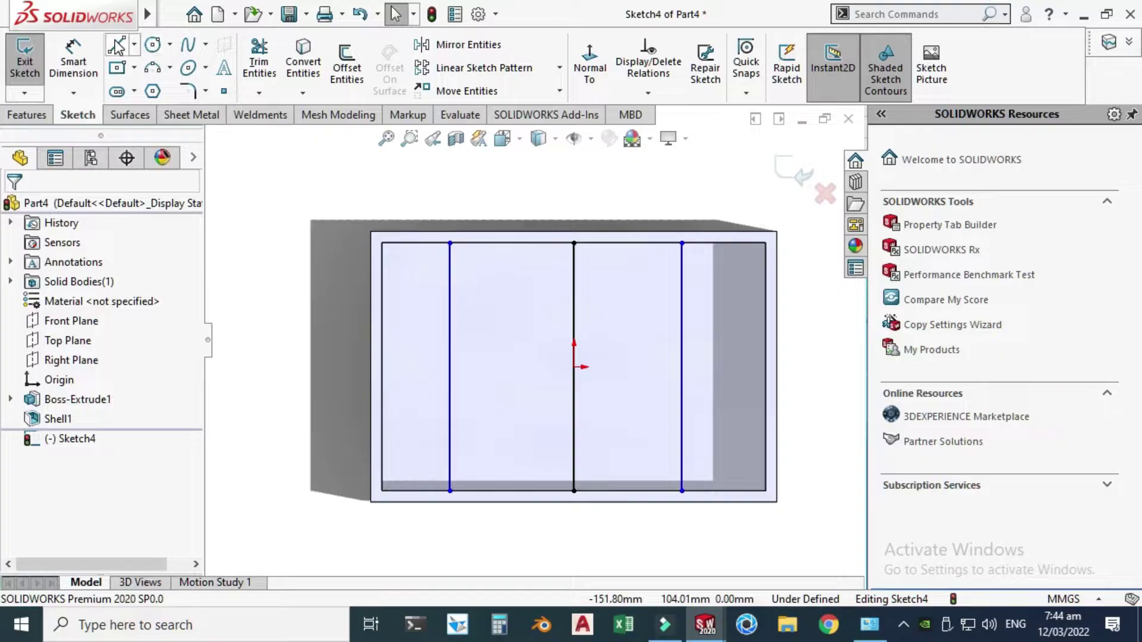
Draw three horizontal lines edge to edge across the box and exit the sketch
click(116, 44)
click(382, 367)
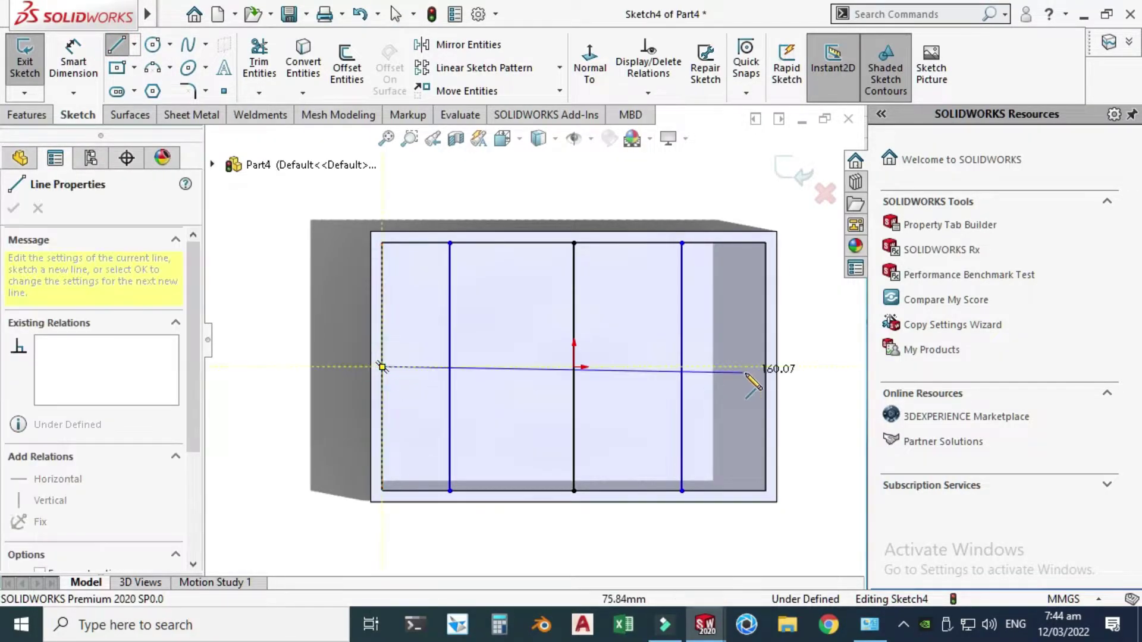
click(766, 367)
key(Escape)
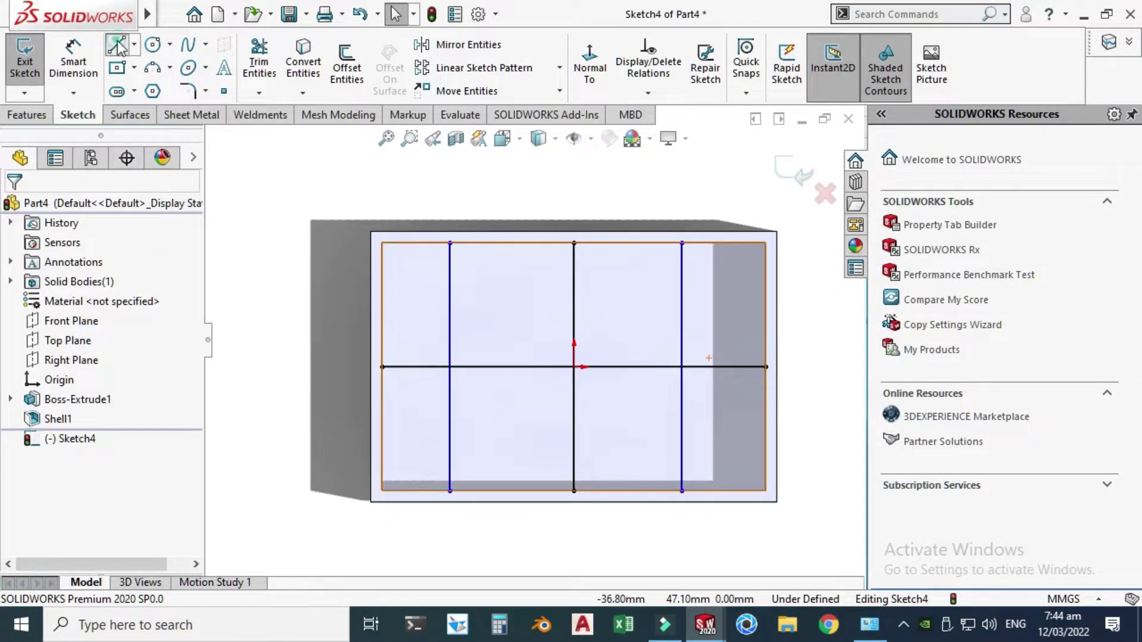
click(116, 45)
click(382, 296)
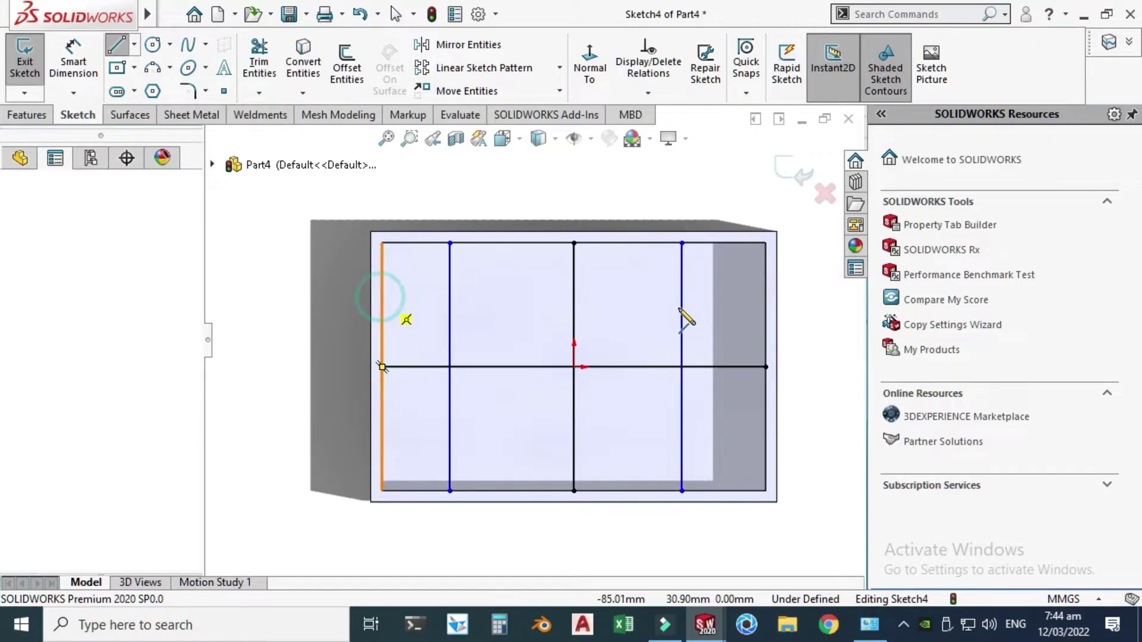
click(766, 296)
key(Escape)
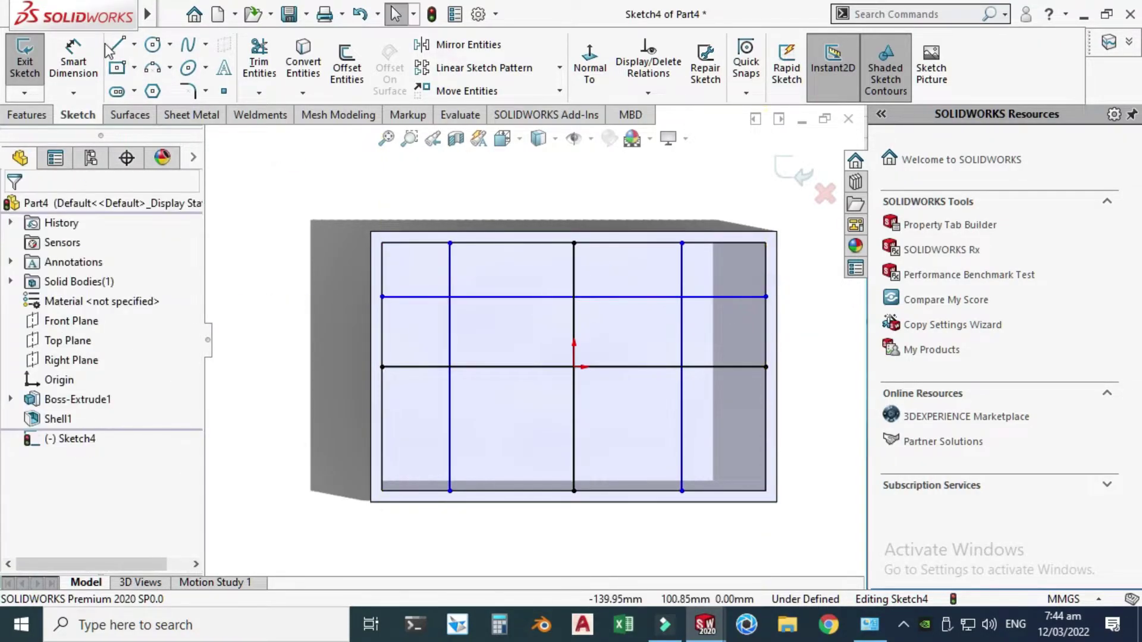
click(117, 45)
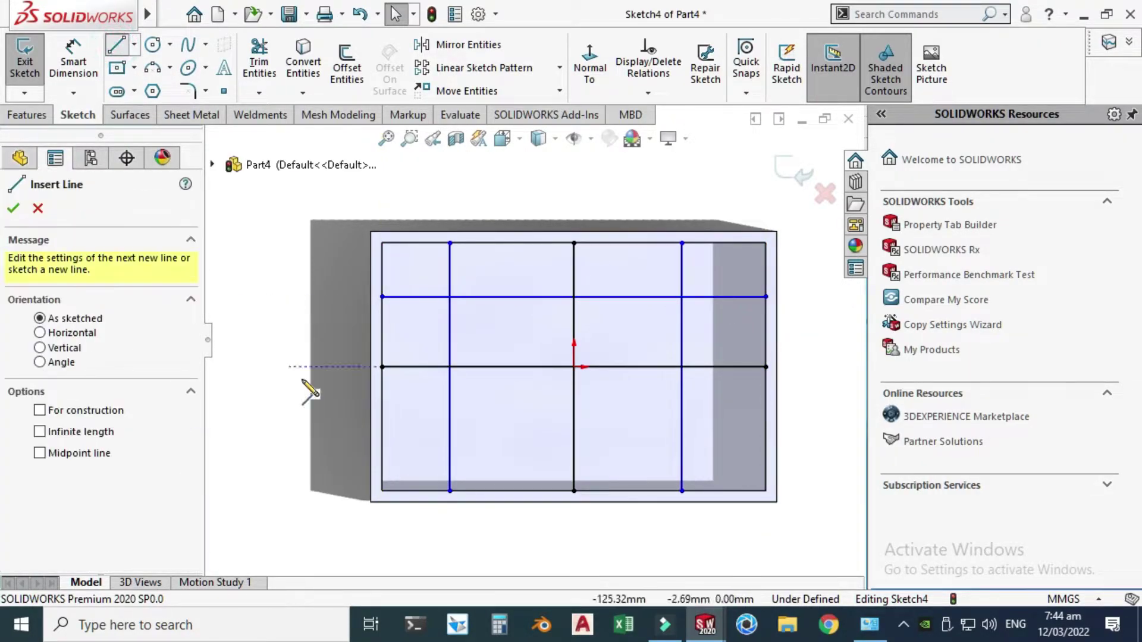
click(382, 443)
click(766, 444)
key(Escape)
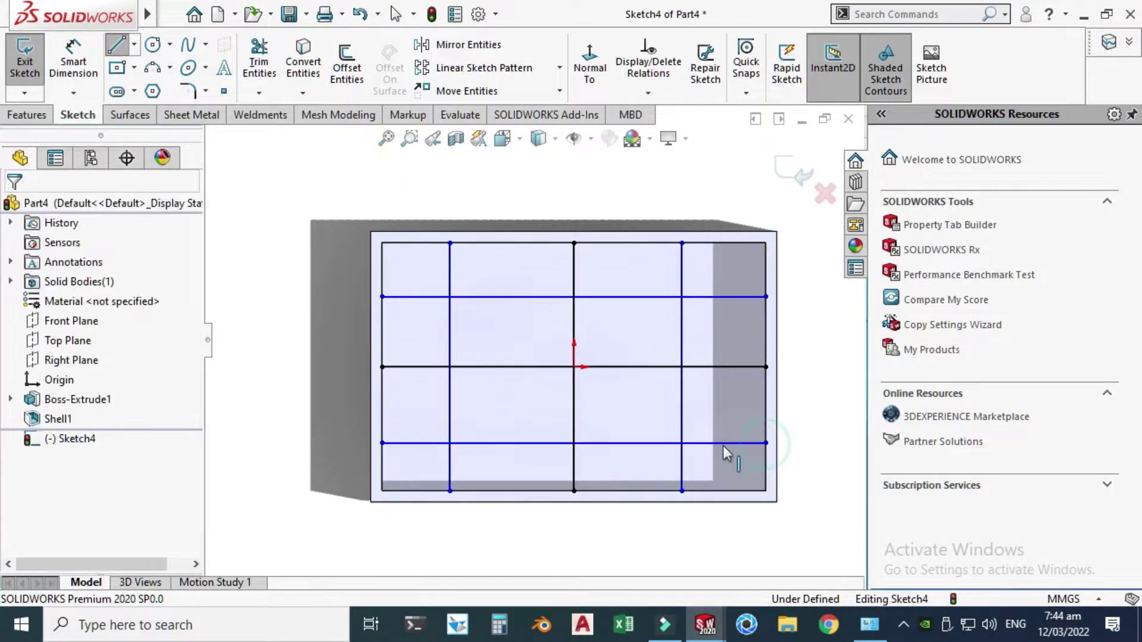
key(f)
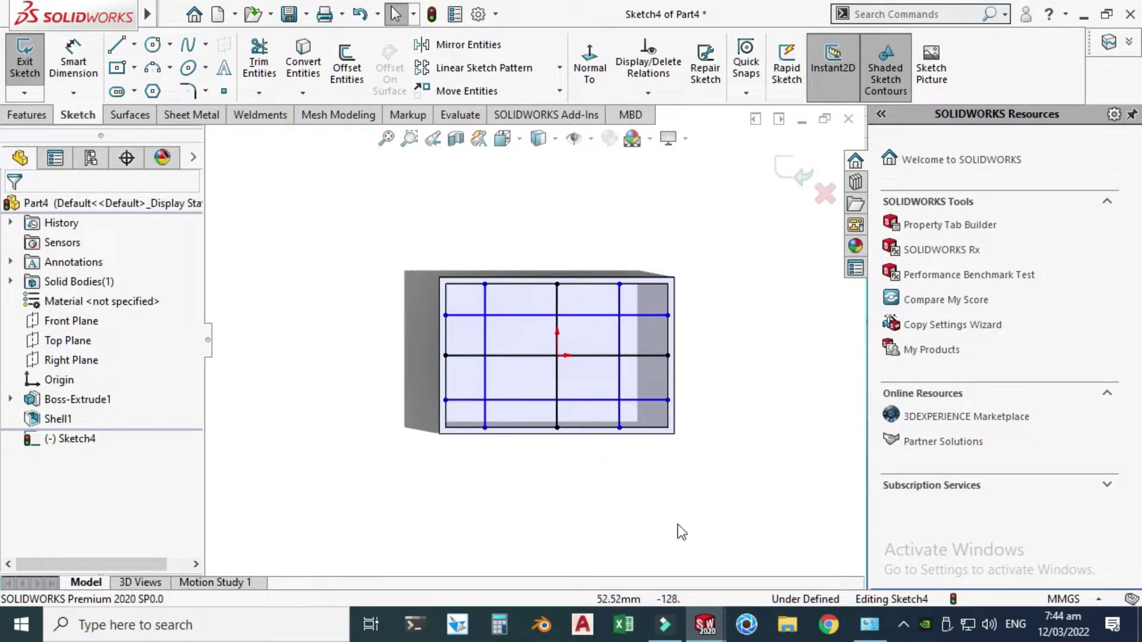
scroll(571, 352, down, 1)
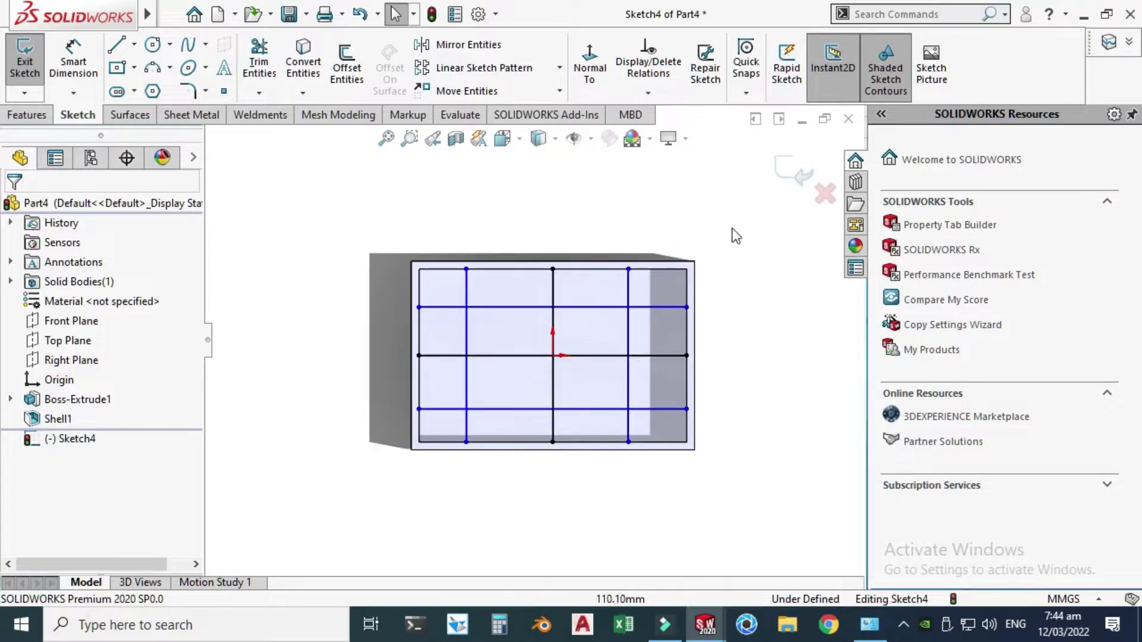
click(795, 178)
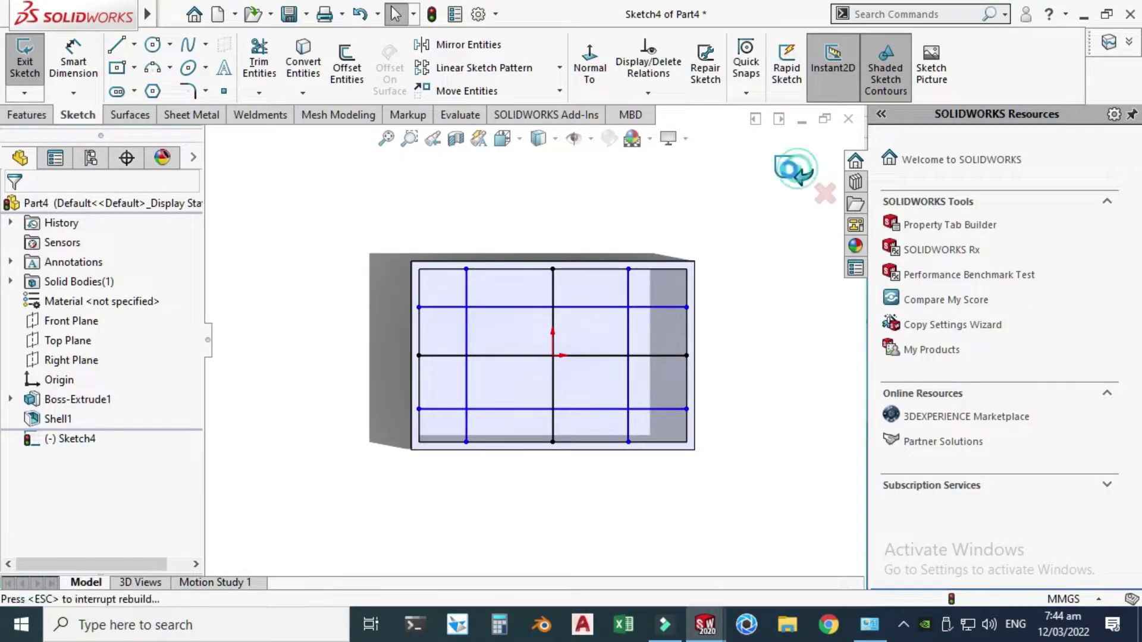
Build the grid ribs 5 mm thick, centred on both sides of the sketch lines
right_click(699, 197)
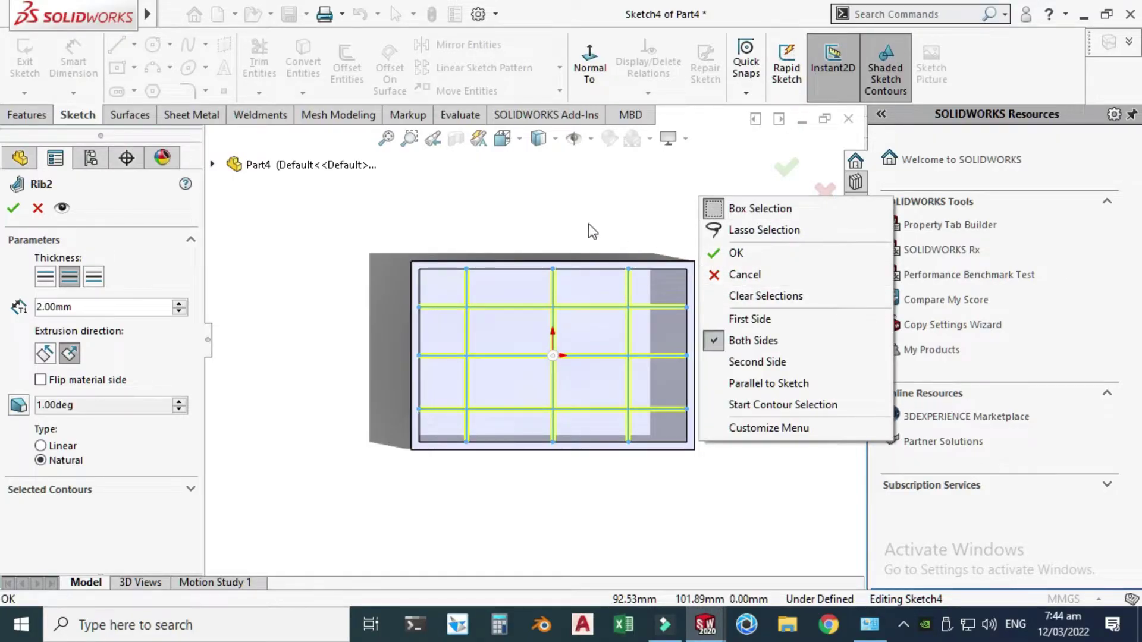
click(577, 209)
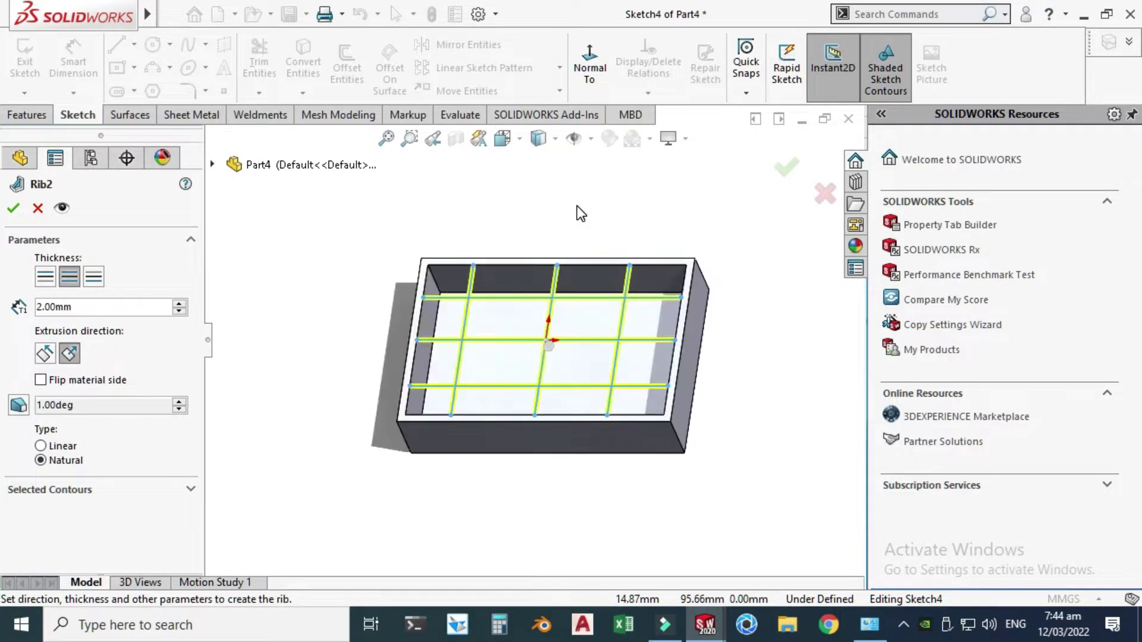
click(92, 310)
text(5)
key(Return)
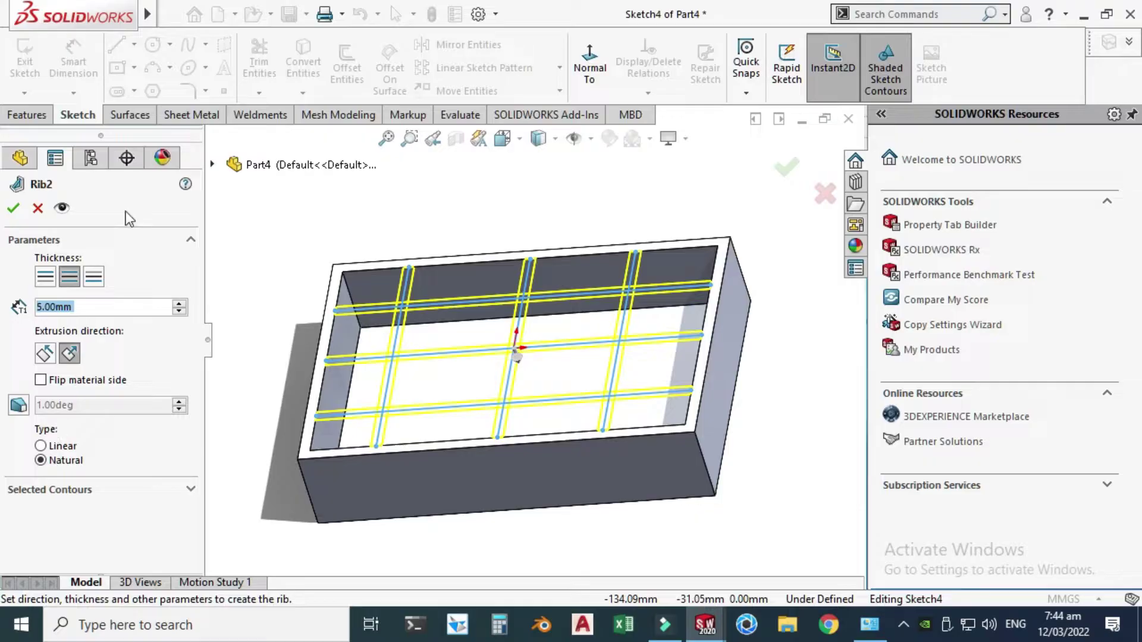
click(40, 281)
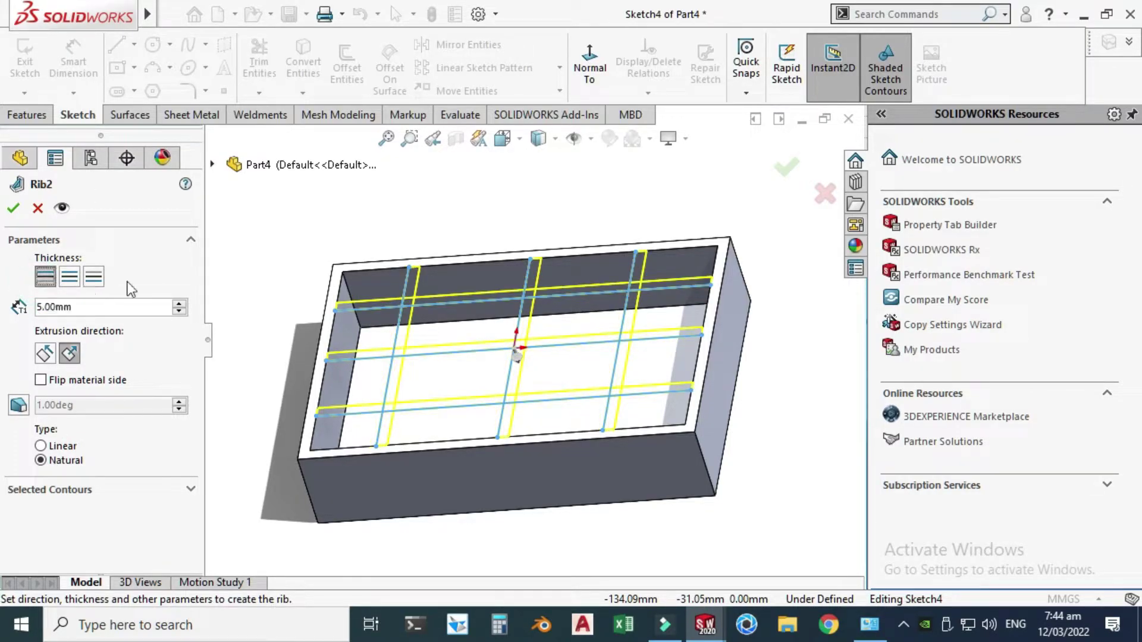
click(76, 273)
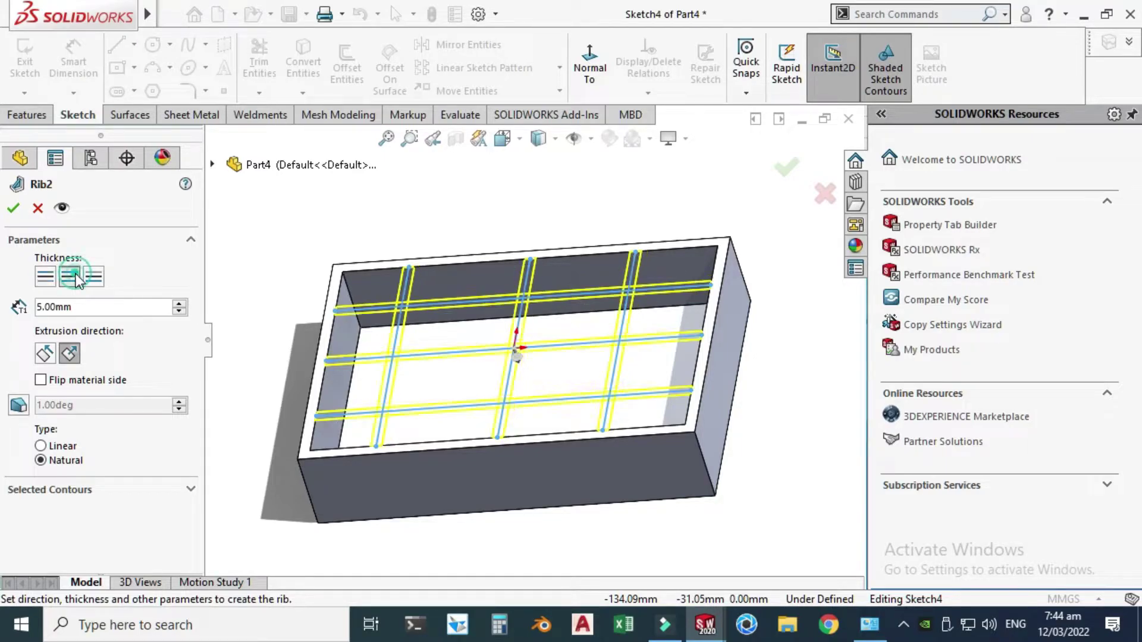
click(89, 275)
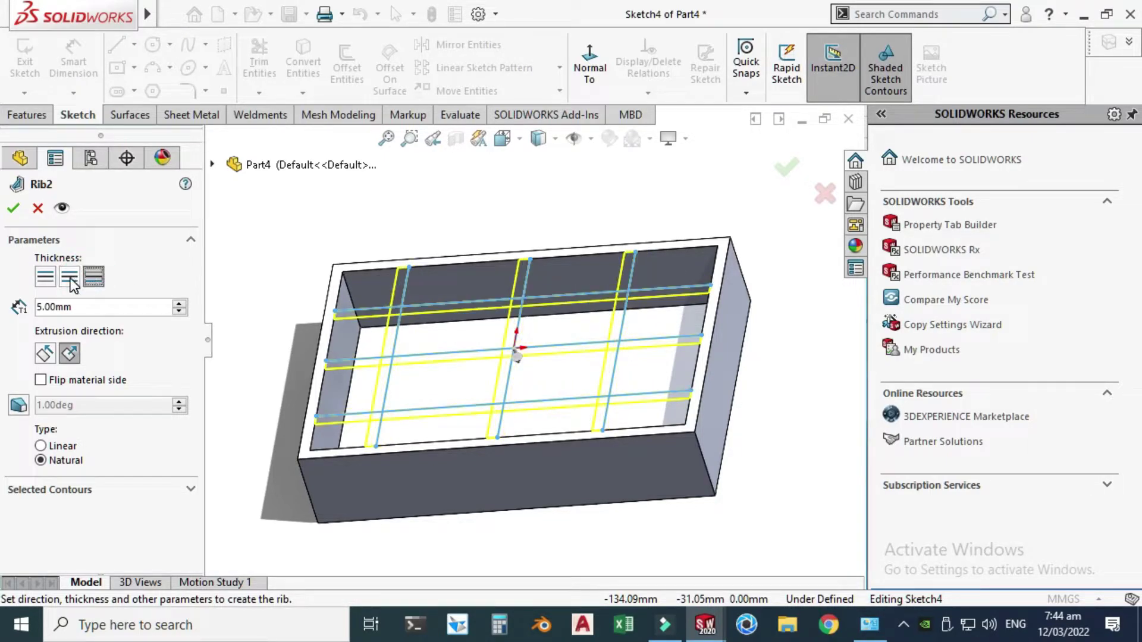
click(70, 278)
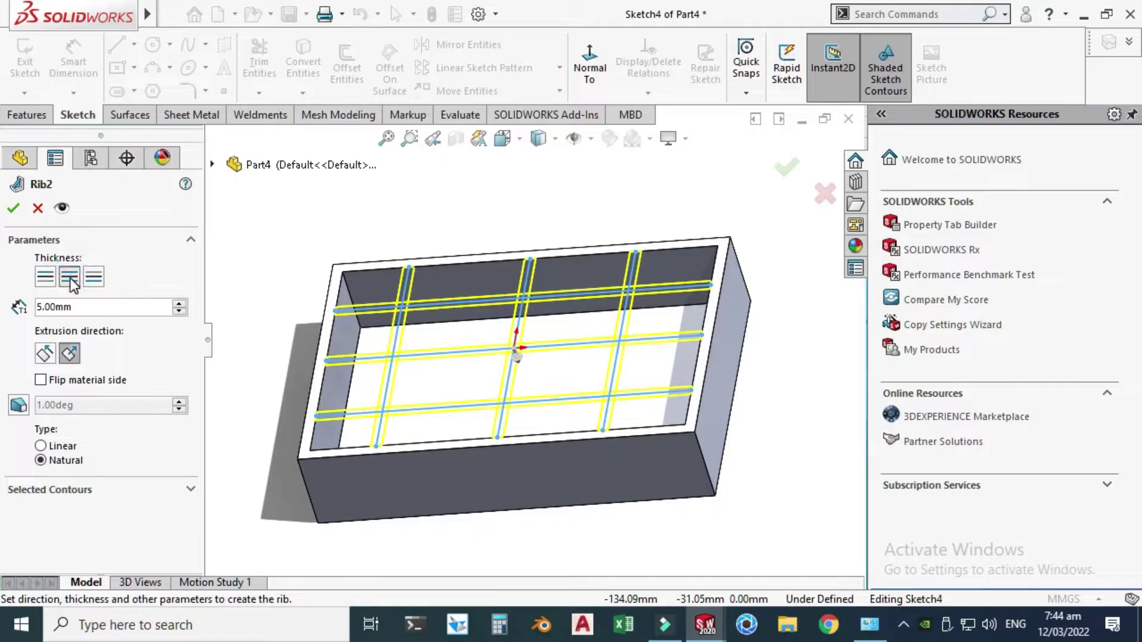
click(14, 209)
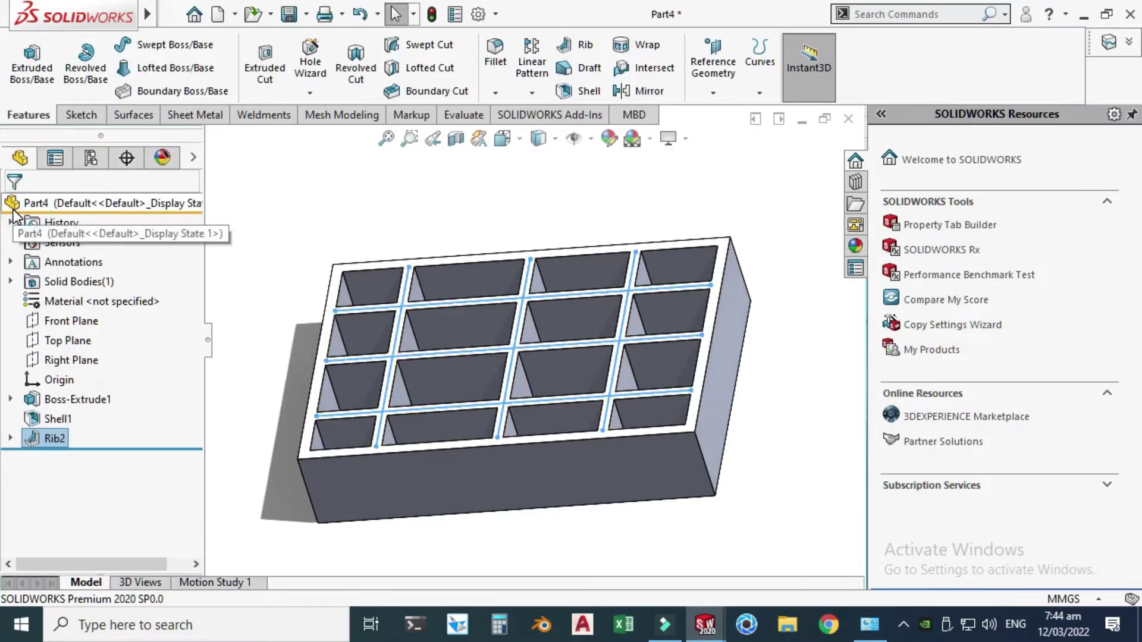
click(395, 212)
right_click(419, 195)
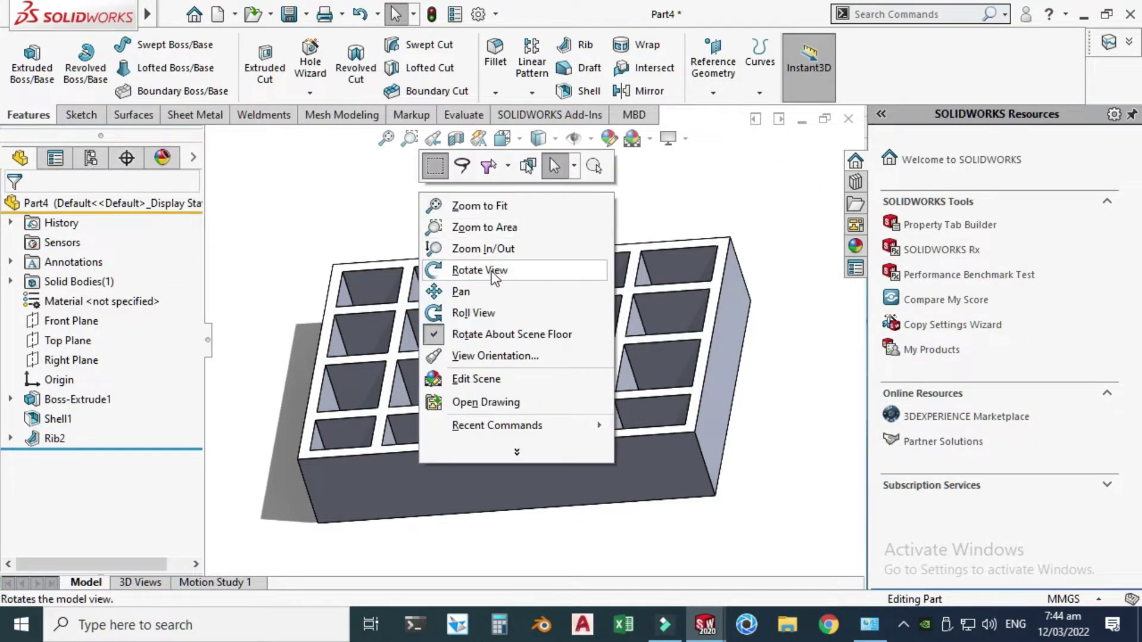
click(484, 265)
drag(535, 263, 484, 256)
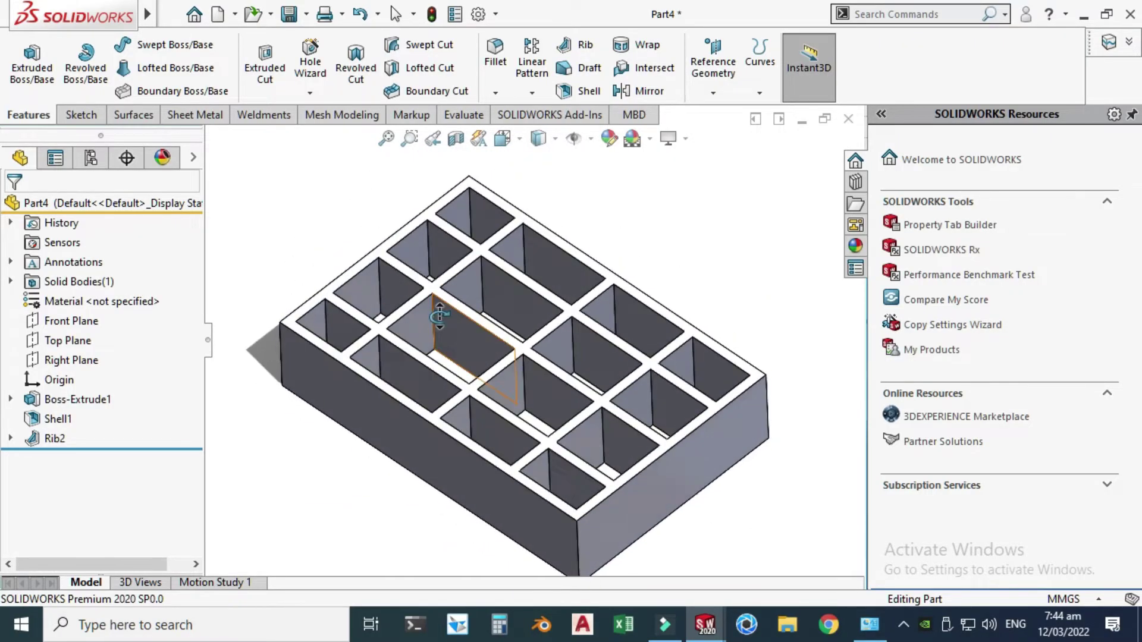
scroll(370, 358, down, 5)
scroll(370, 359, up, 5)
mouse_move(512, 387)
mouse_down()
mouse_move(540, 344)
mouse_move(524, 376)
mouse_up()
scroll(650, 383, down, 2)
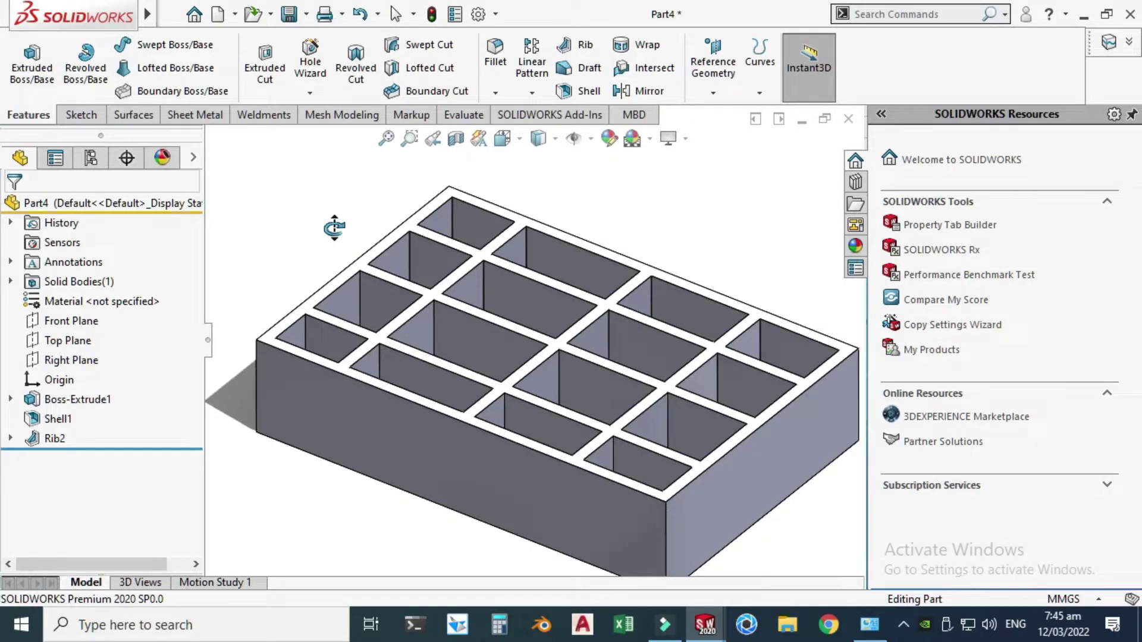
click(235, 13)
In a new part, draw a vertical line up from the origin and a top line leftward on the Front Plane
click(237, 37)
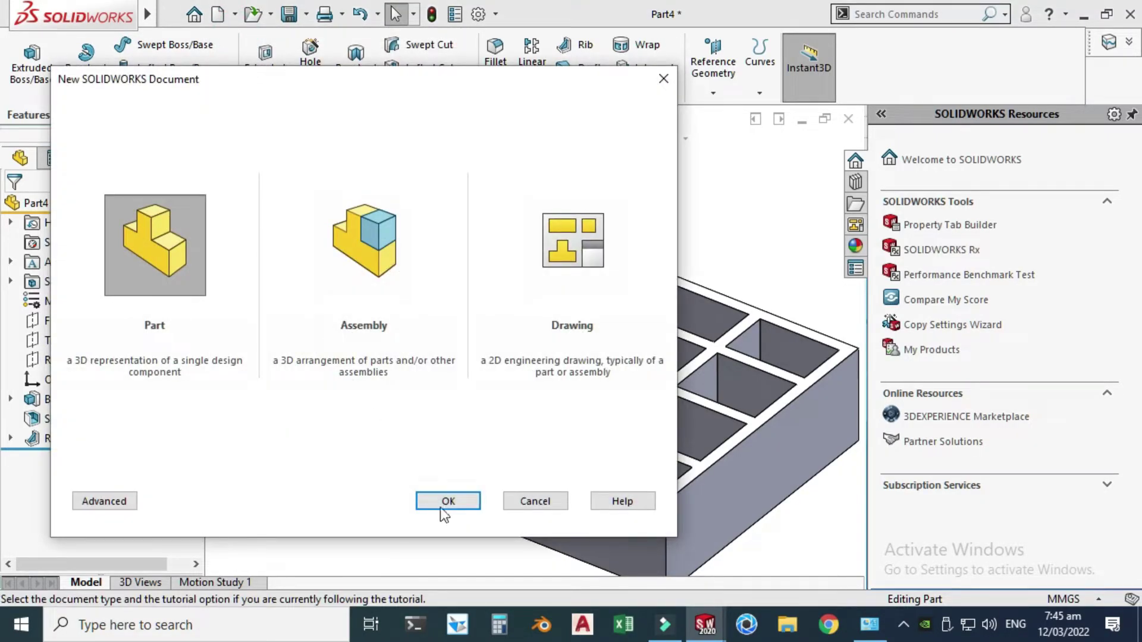
click(445, 504)
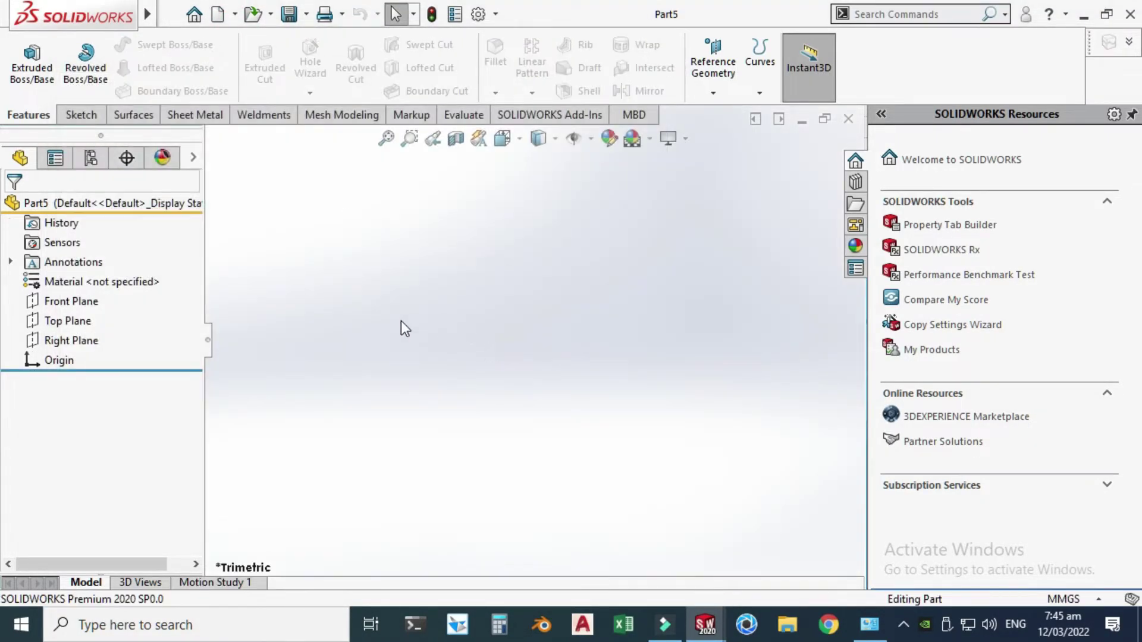
click(80, 303)
click(153, 280)
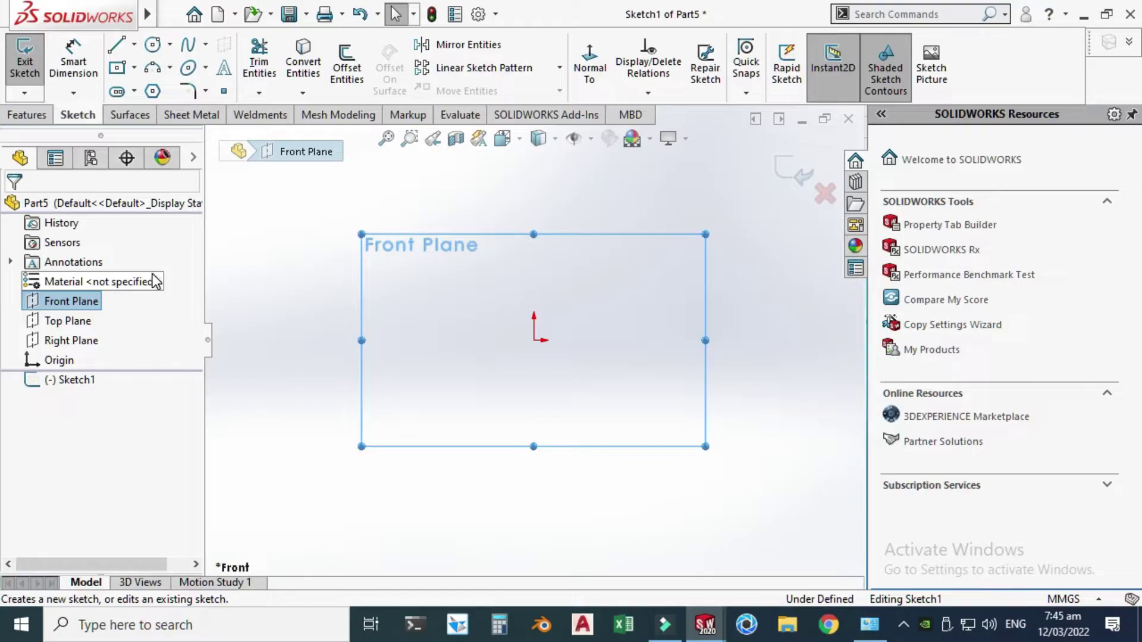
click(128, 45)
scroll(500, 331, up, 1)
scroll(523, 333, down, 3)
click(543, 358)
click(544, 202)
click(473, 202)
key(Escape)
Close the profile with a three-point arc from the top line's left end to the origin
click(169, 67)
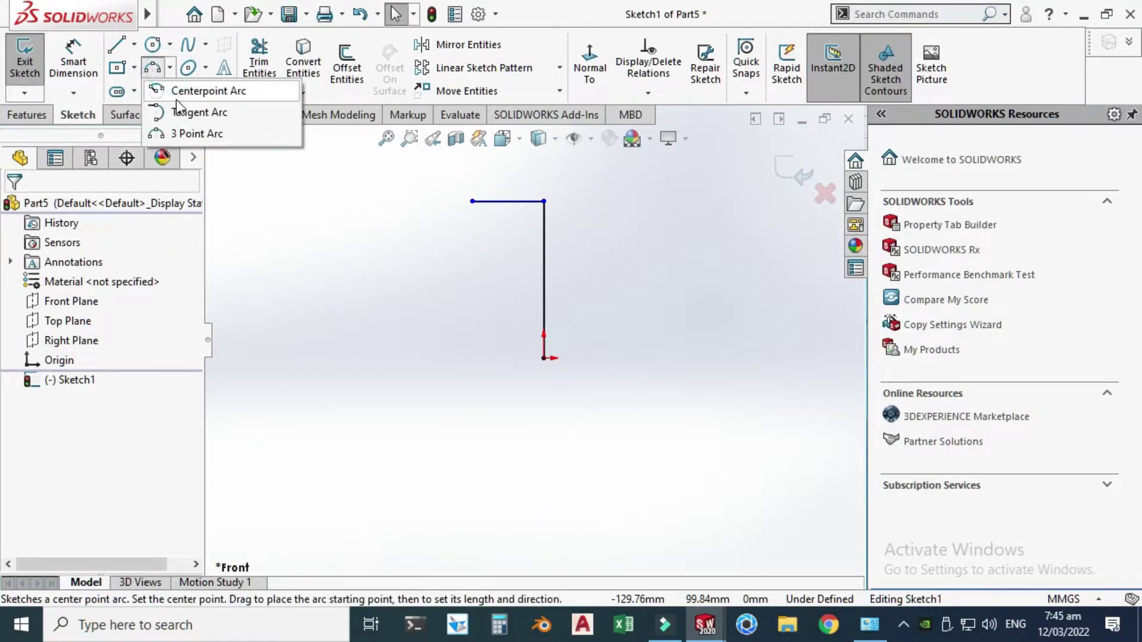
click(191, 134)
click(473, 202)
click(544, 359)
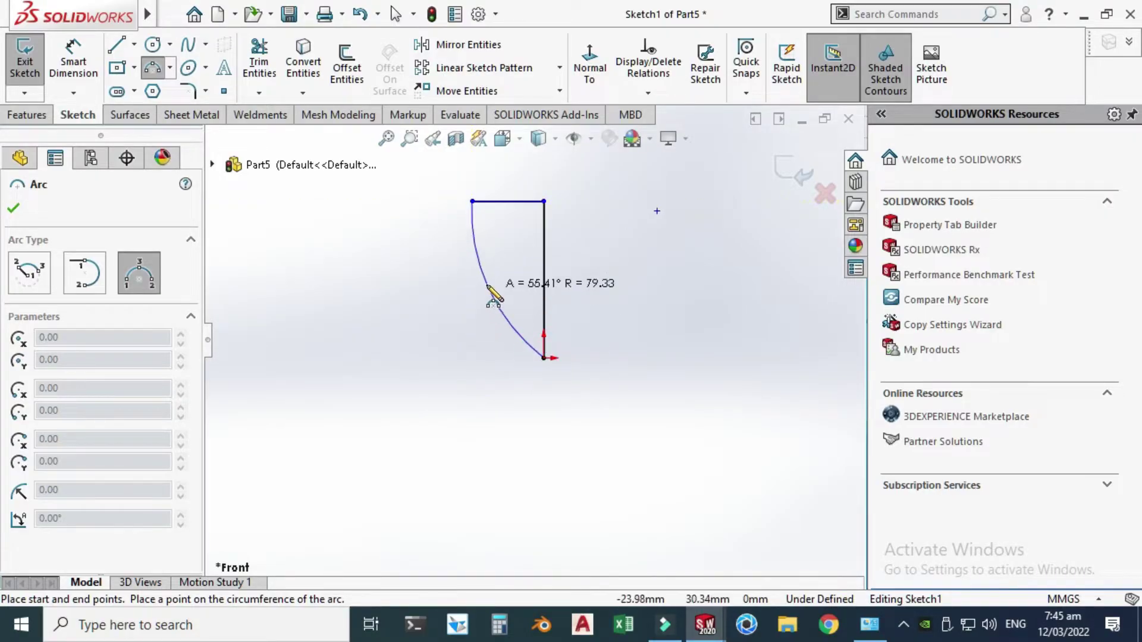
click(467, 262)
key(Escape)
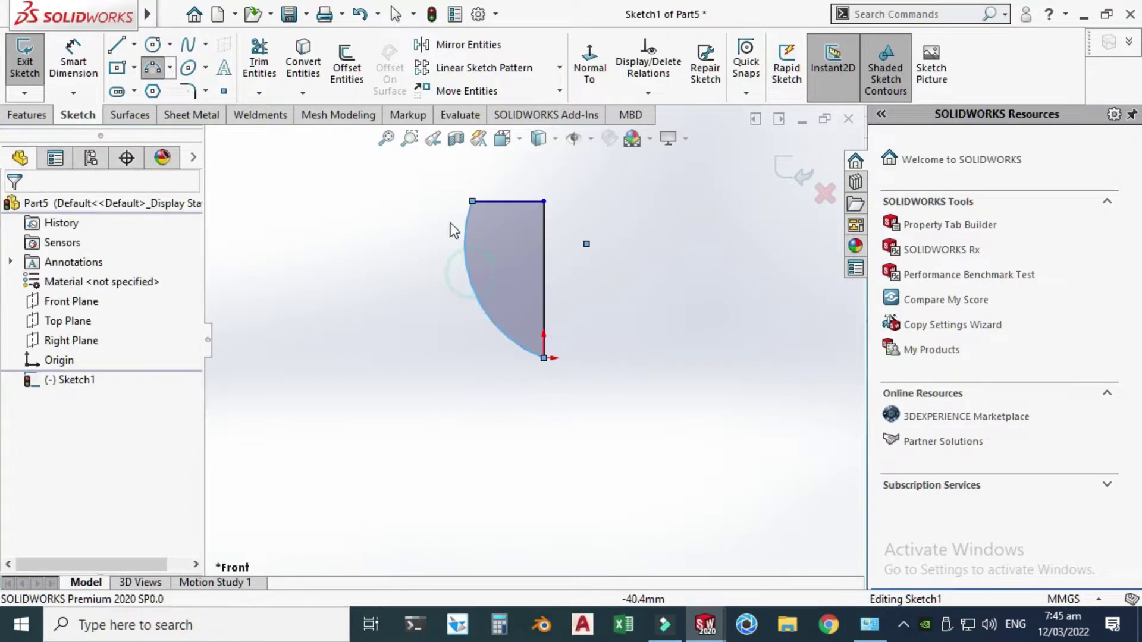
scroll(464, 216, down, 1)
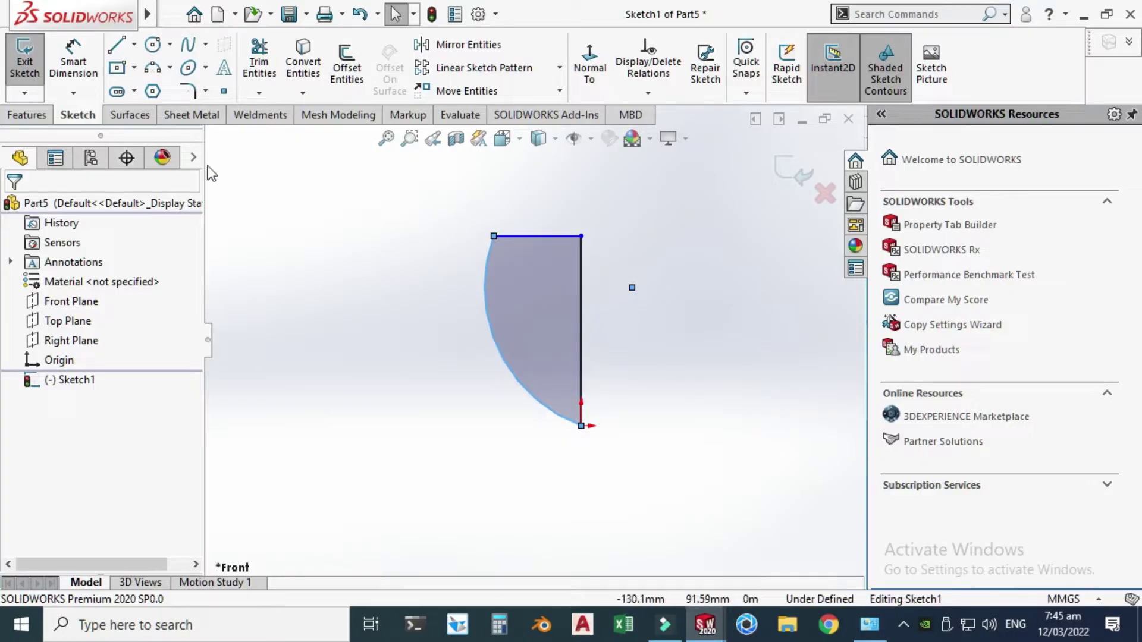
click(28, 114)
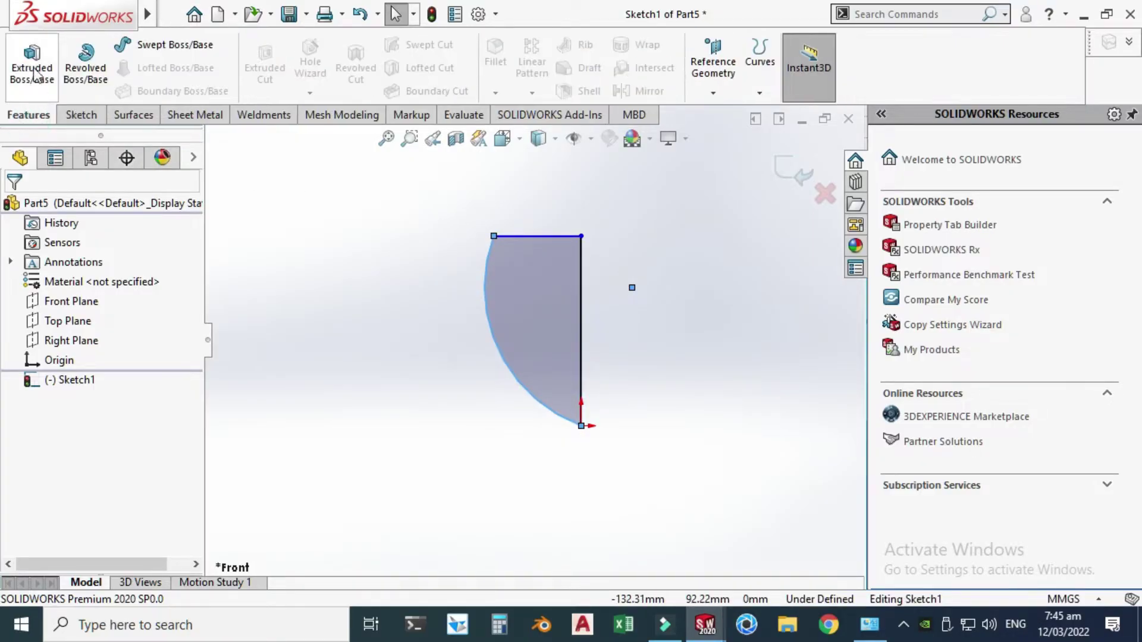
Revolve the profile a full 360° about its vertical line
click(85, 59)
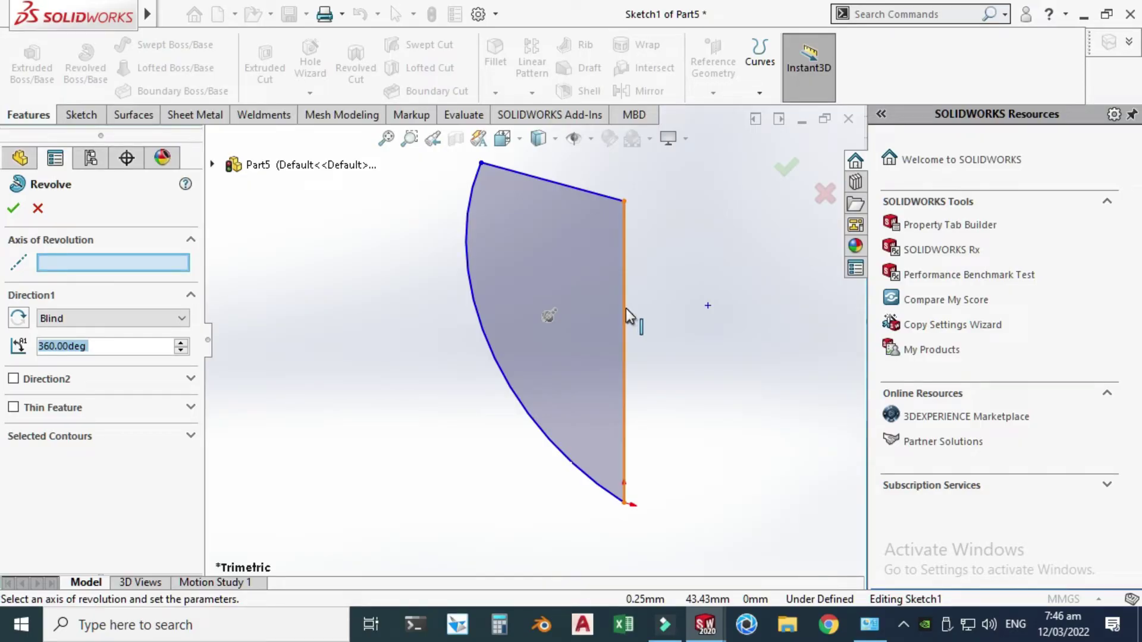
click(626, 308)
scroll(495, 219, up, 2)
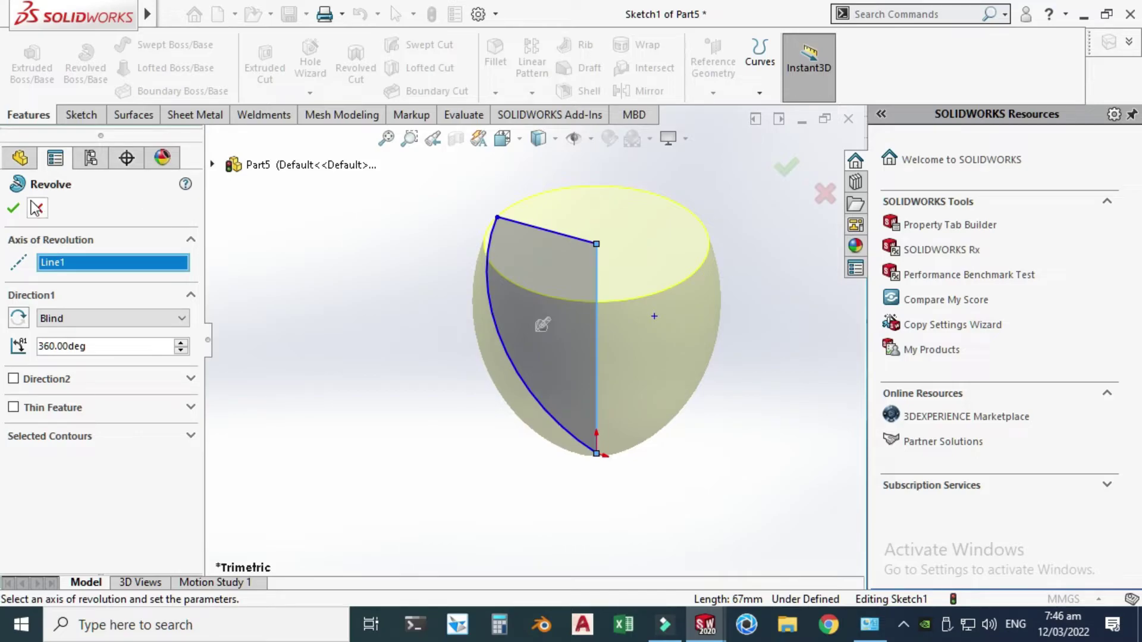
click(14, 208)
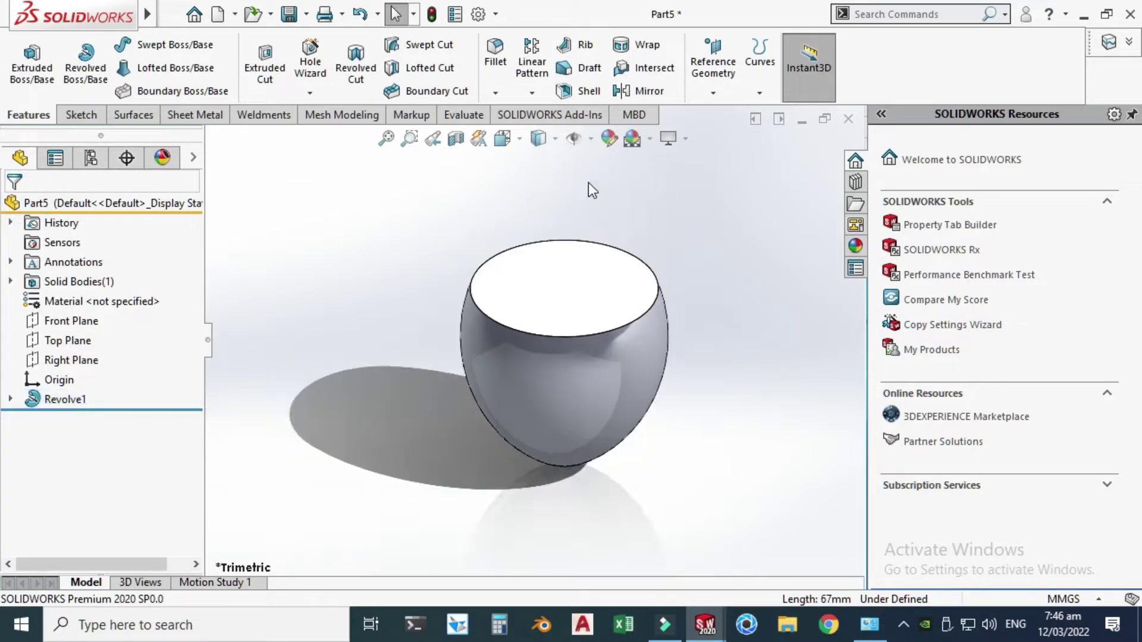
Shell the bowl to 2 mm walls with the top face removed
click(581, 92)
click(549, 292)
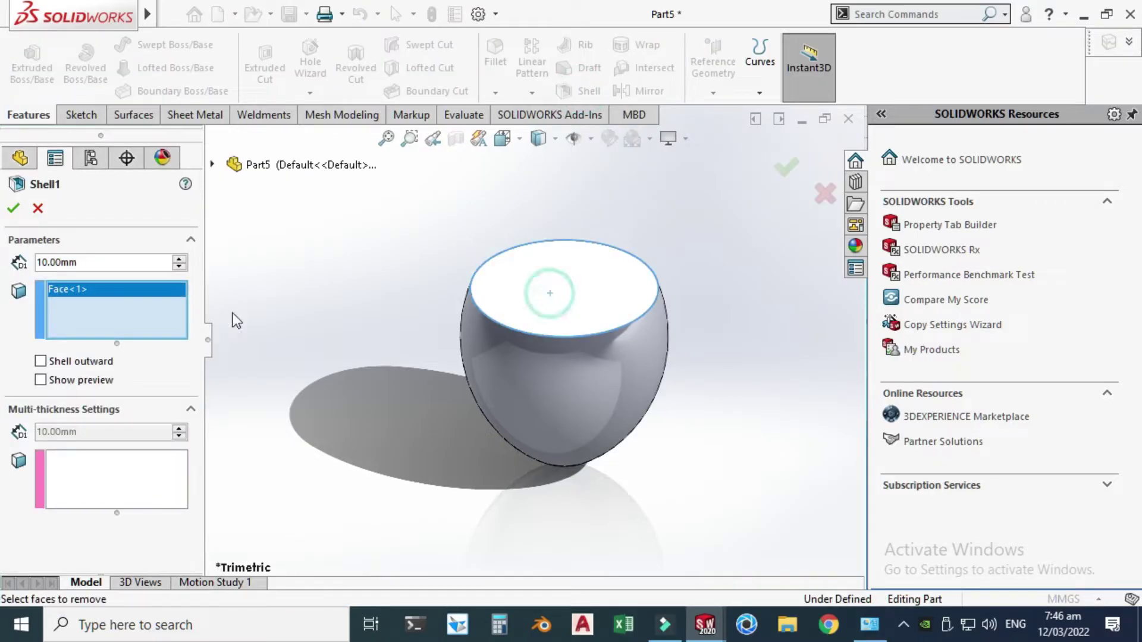
double_click(108, 259)
text(2)
key(Return)
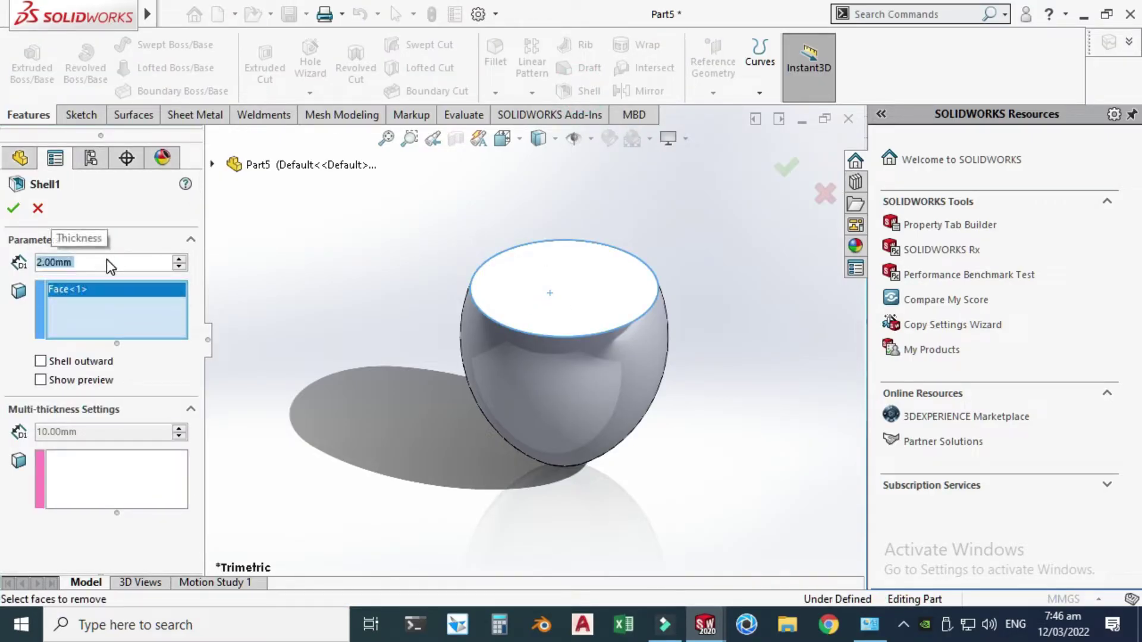
click(13, 208)
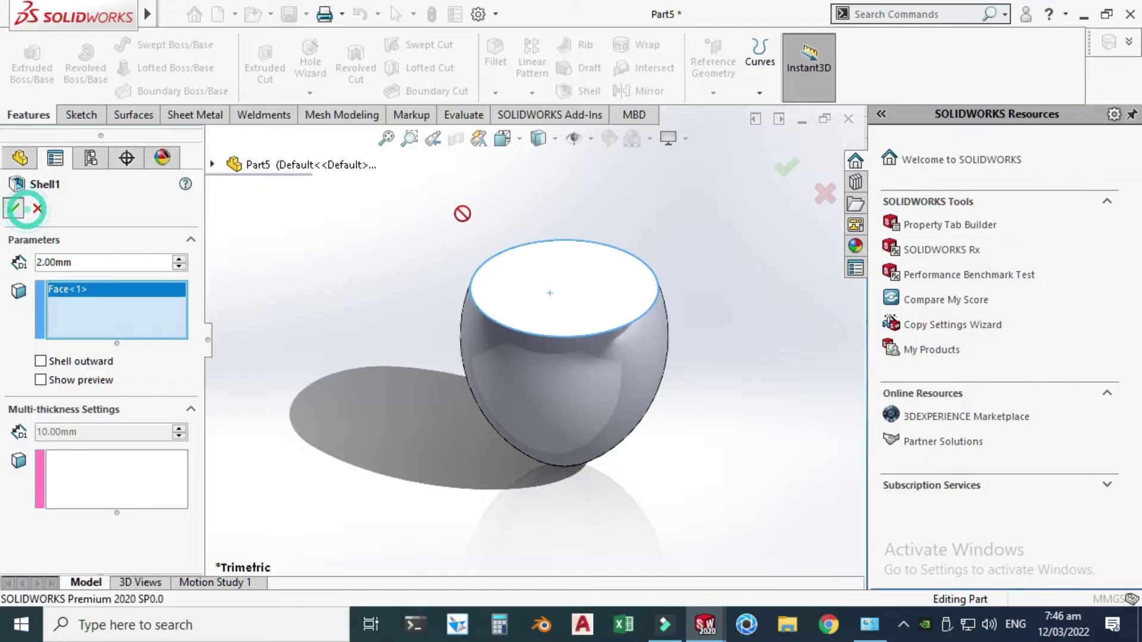
Orbit the view to inspect the hollow bowl
right_click(650, 152)
click(767, 265)
drag(616, 223, 701, 303)
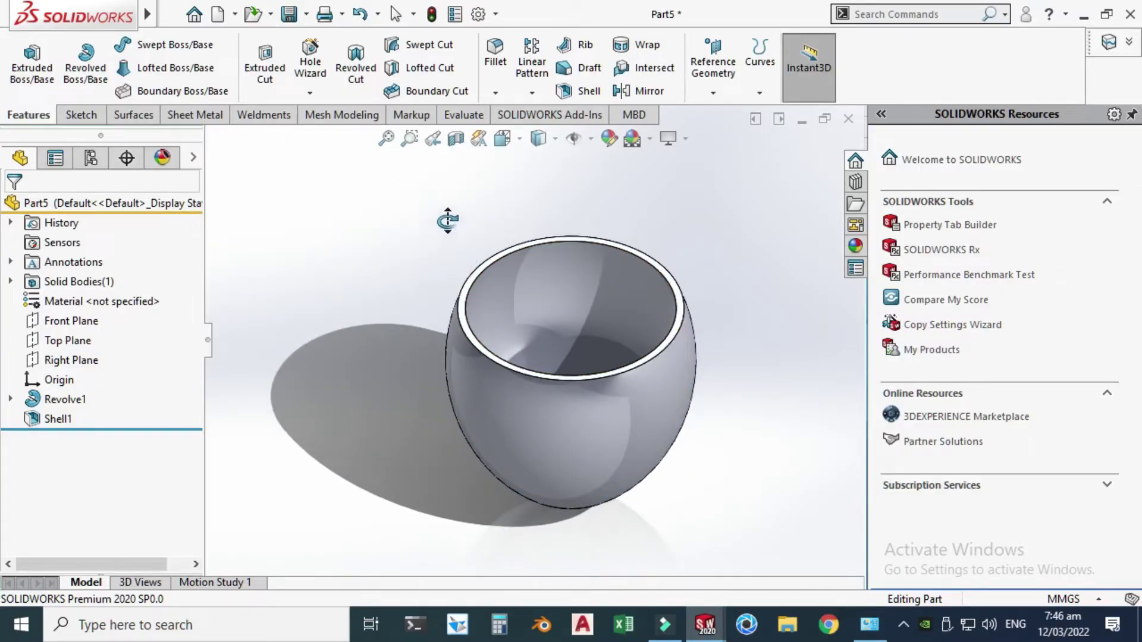
Start a rib sketch on the bowl's rim face, viewed normal to the plane
click(573, 53)
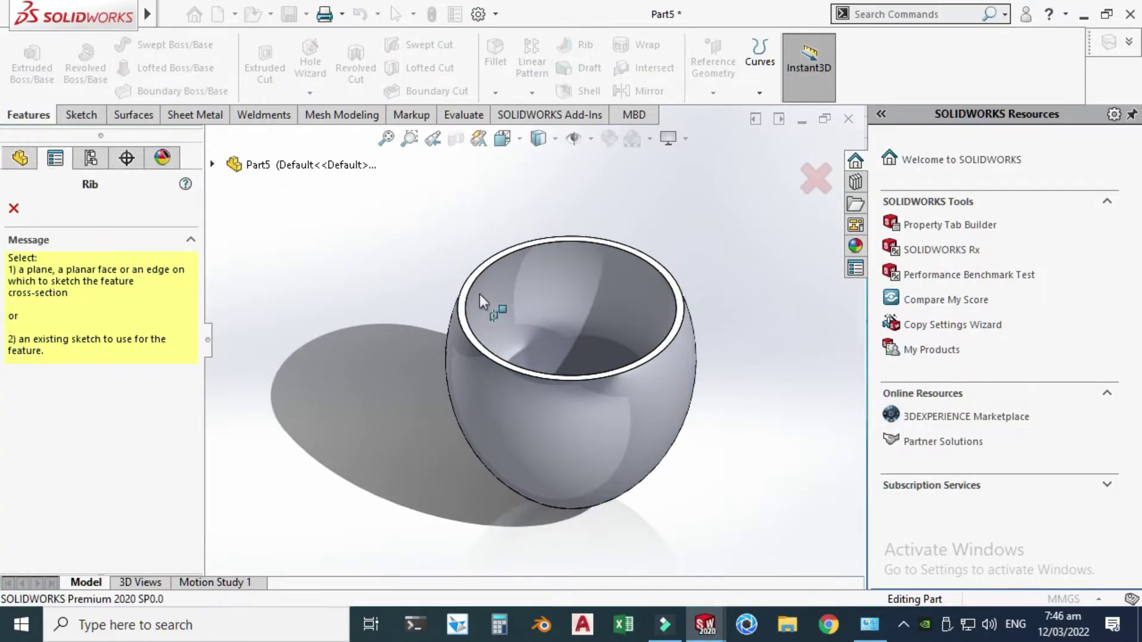
scroll(465, 276, down, 6)
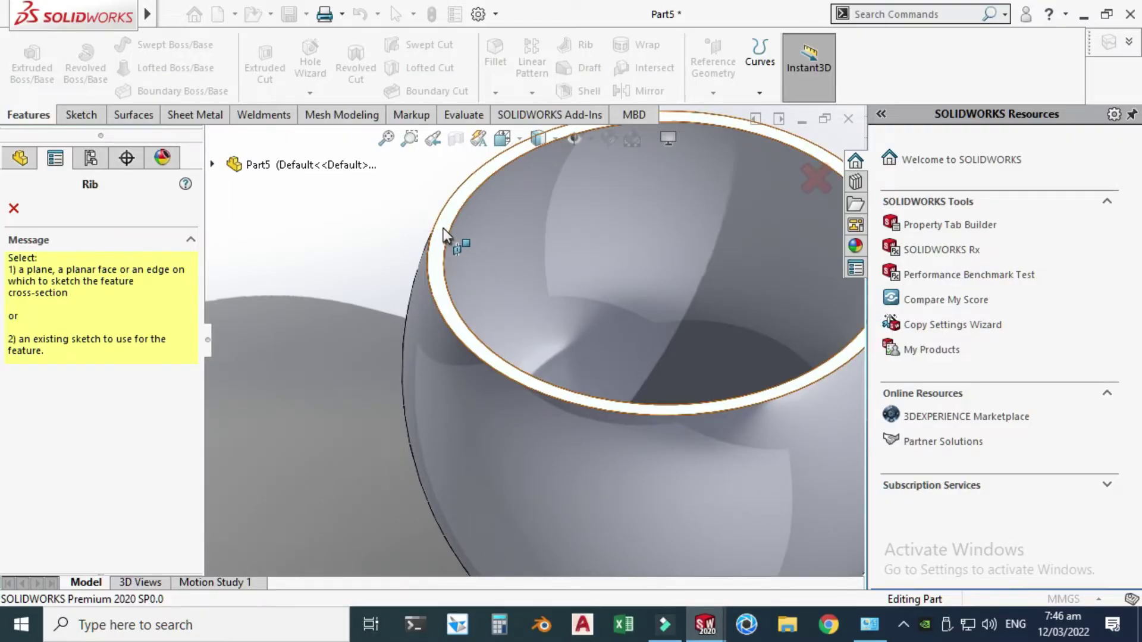
scroll(467, 307, up, 3)
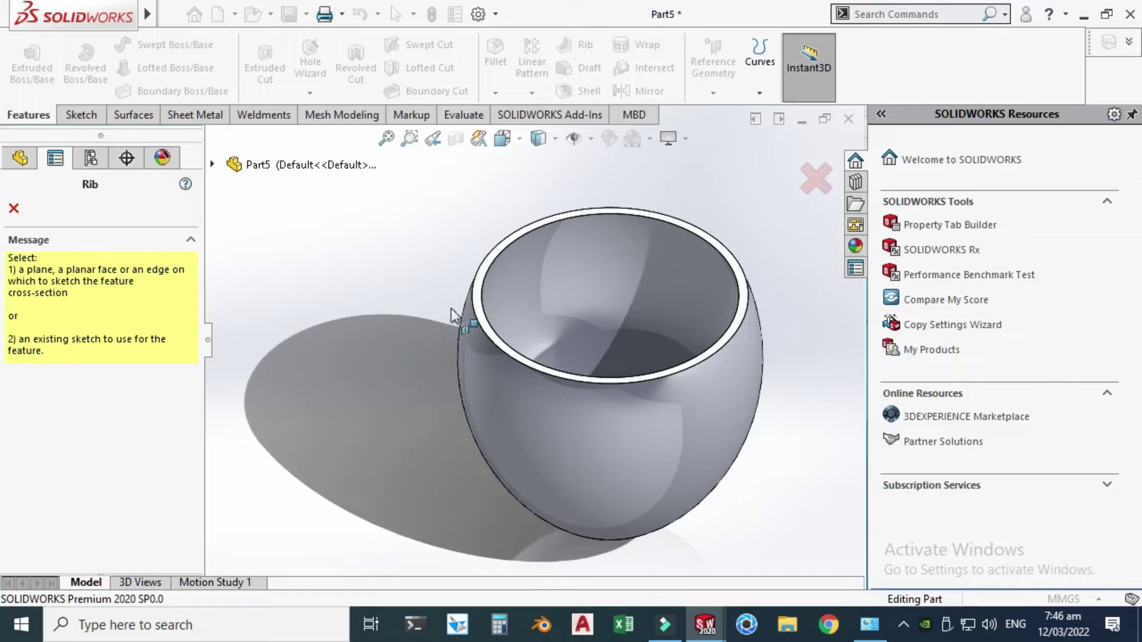
scroll(453, 314, down, 3)
click(455, 268)
scroll(499, 286, up, 1)
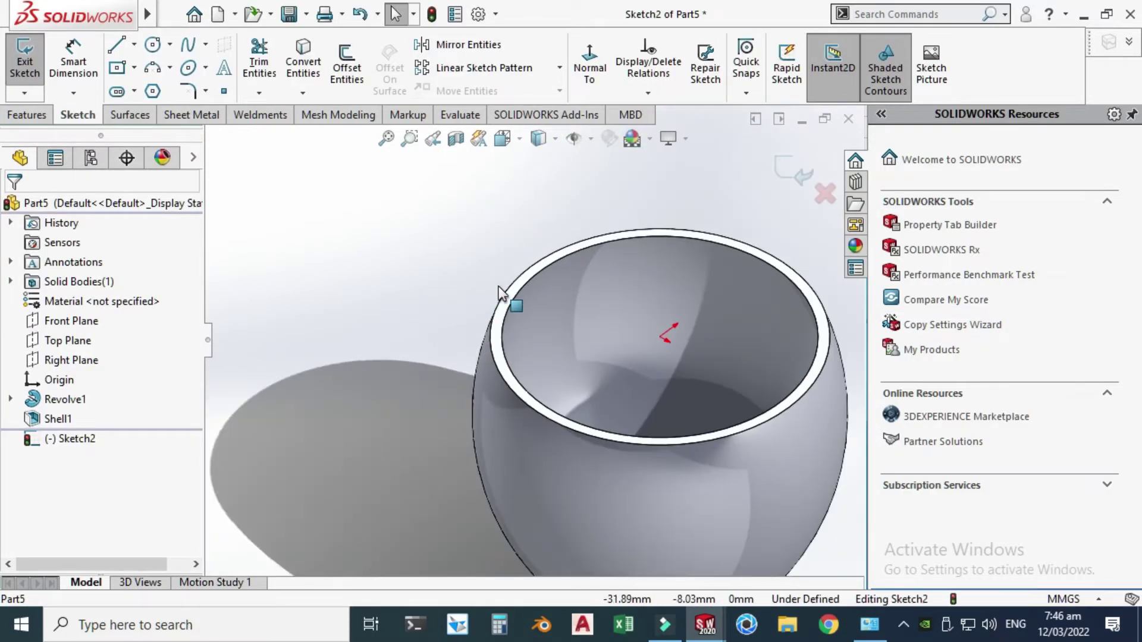
scroll(499, 287, up, 2)
click(588, 66)
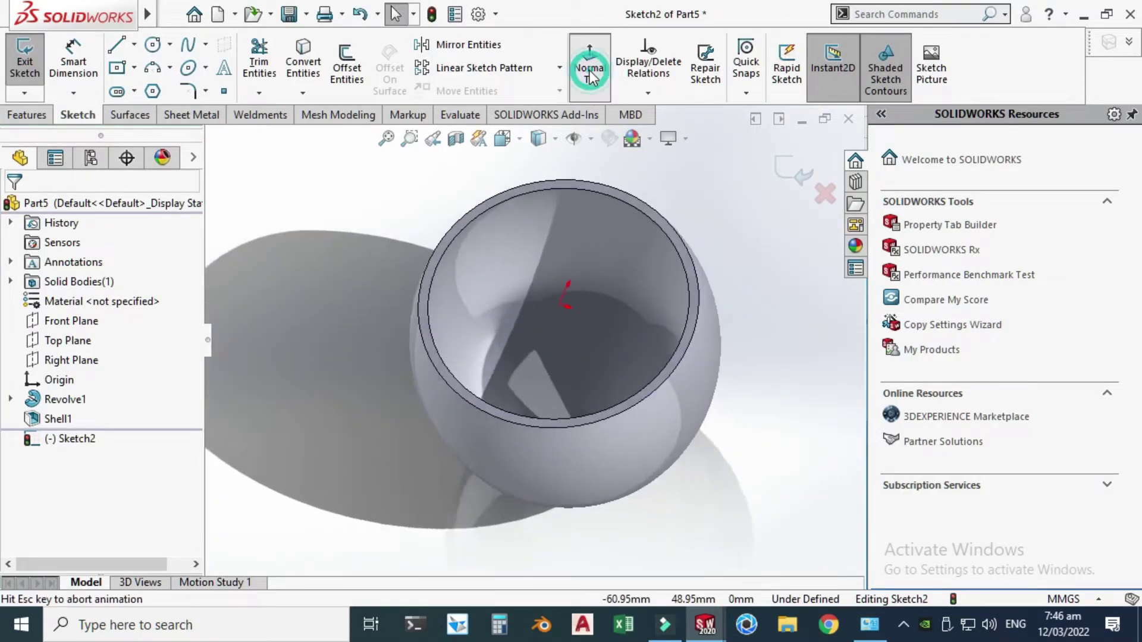
Draw a vertical and a horizontal line across the inner circle between its quadrants
click(116, 44)
scroll(470, 228, down, 1)
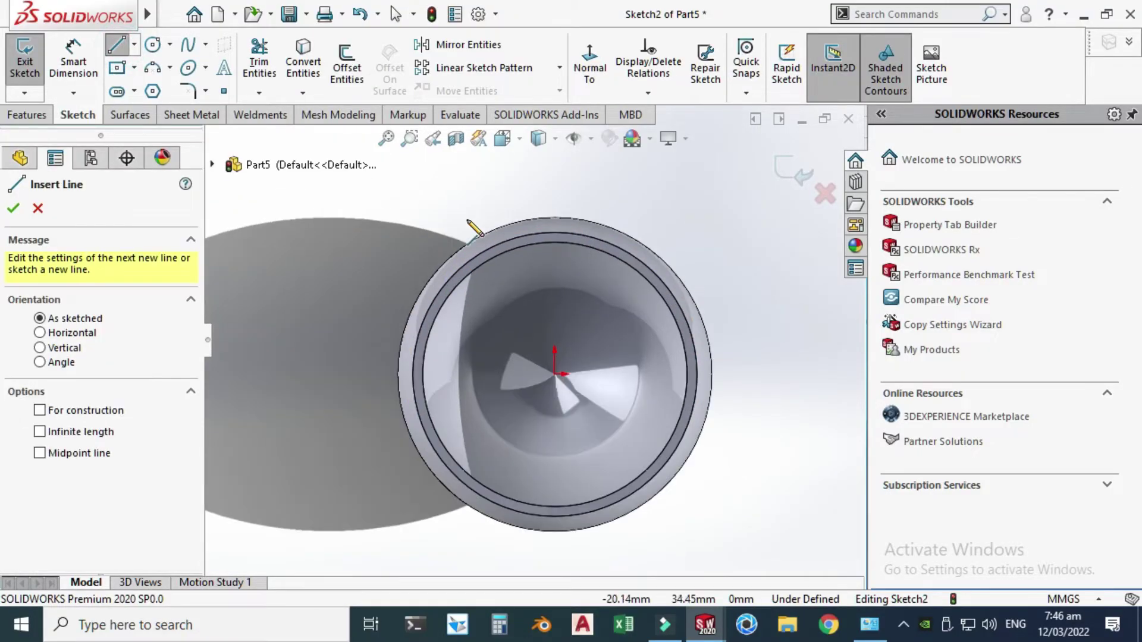
click(555, 242)
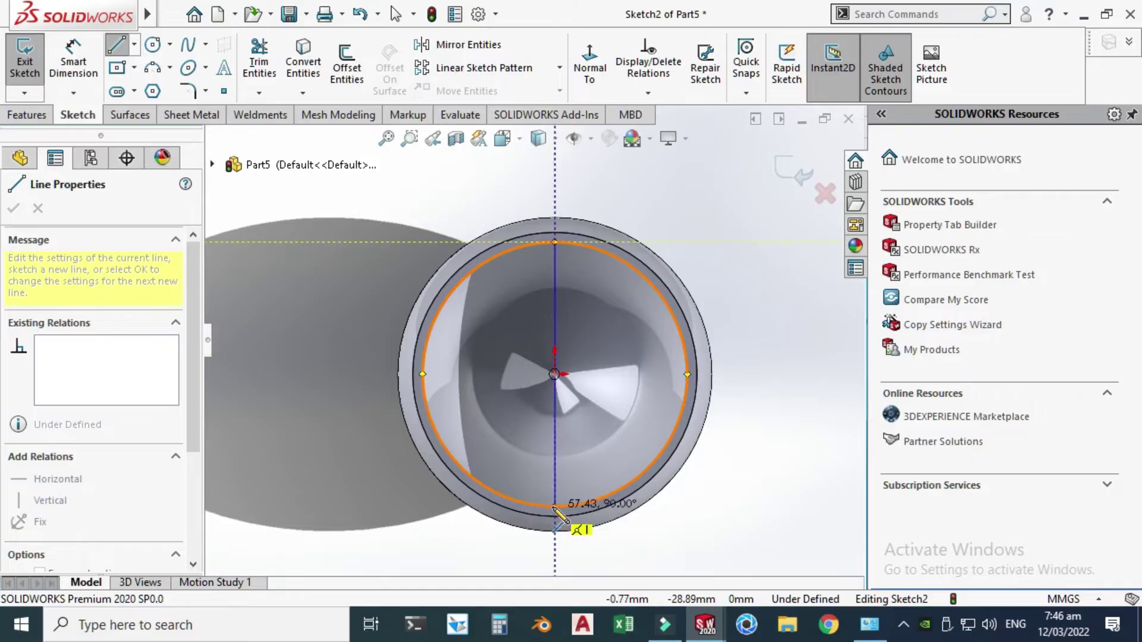
click(554, 506)
key(Escape)
click(117, 44)
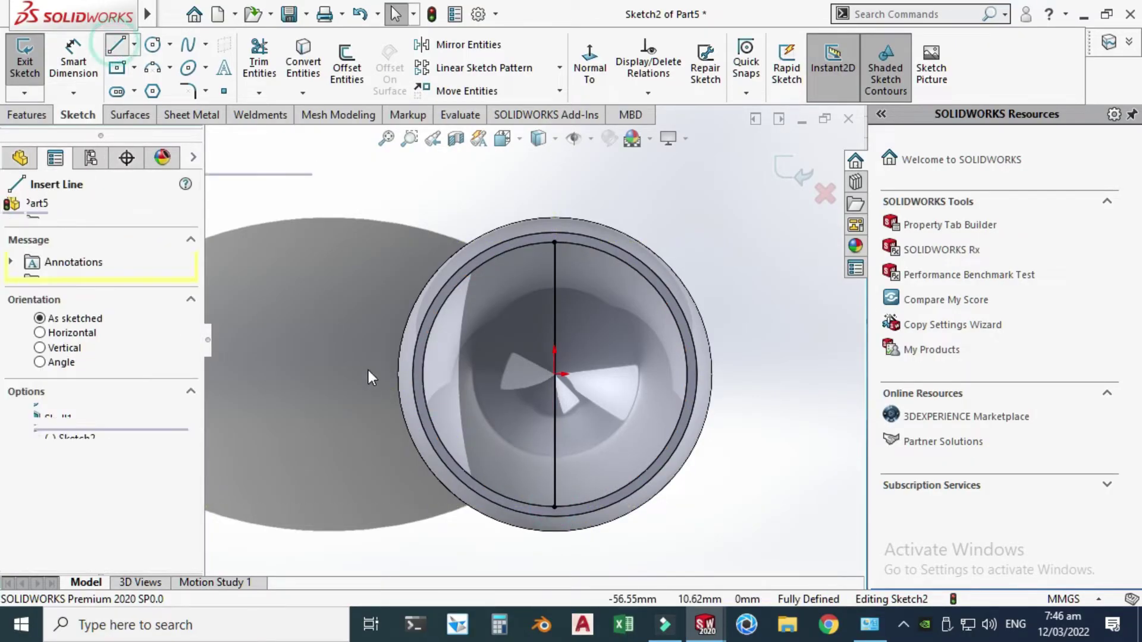
click(422, 375)
click(688, 375)
key(Escape)
key(Escape)
scroll(551, 380, up, 2)
scroll(563, 369, down, 3)
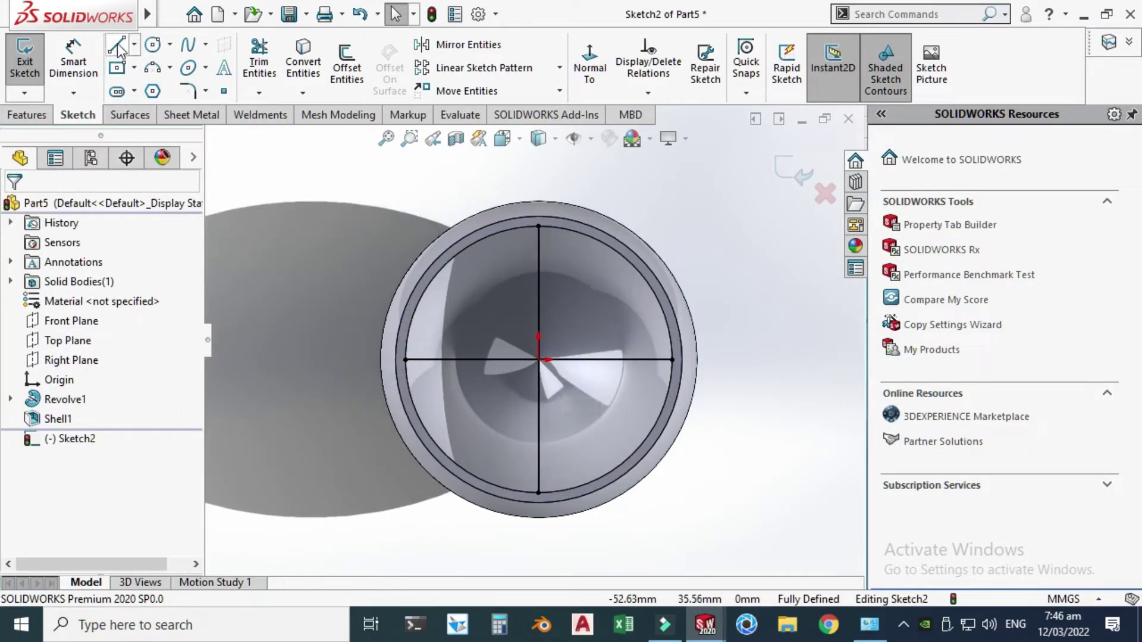
click(118, 45)
Draw two diagonal lines crossing the inner circle, corner to corner
click(441, 272)
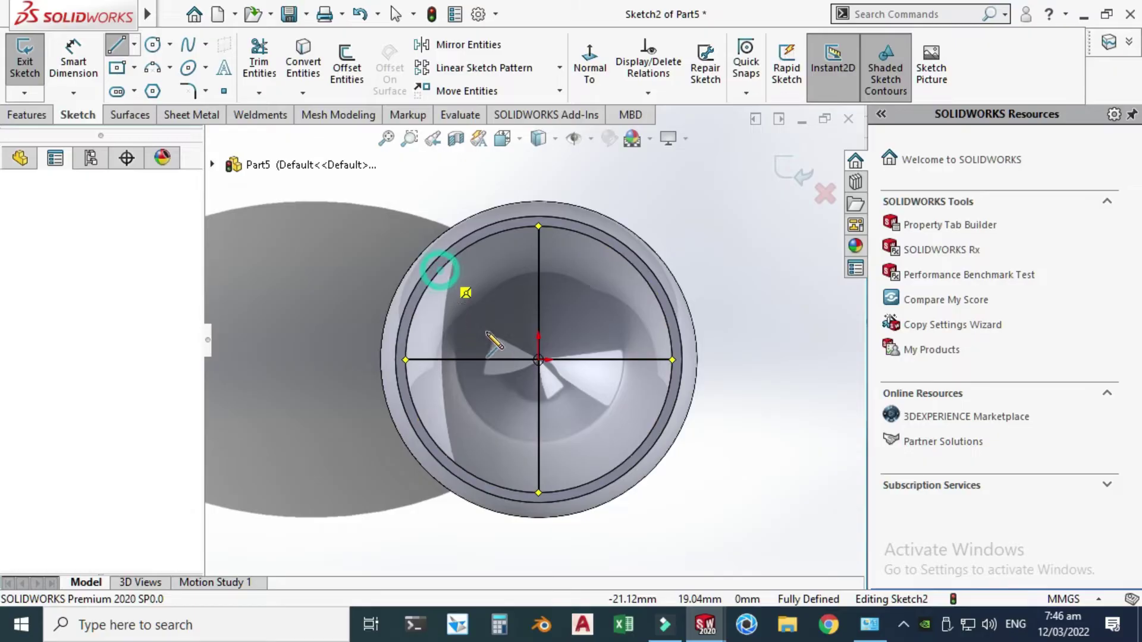
click(640, 450)
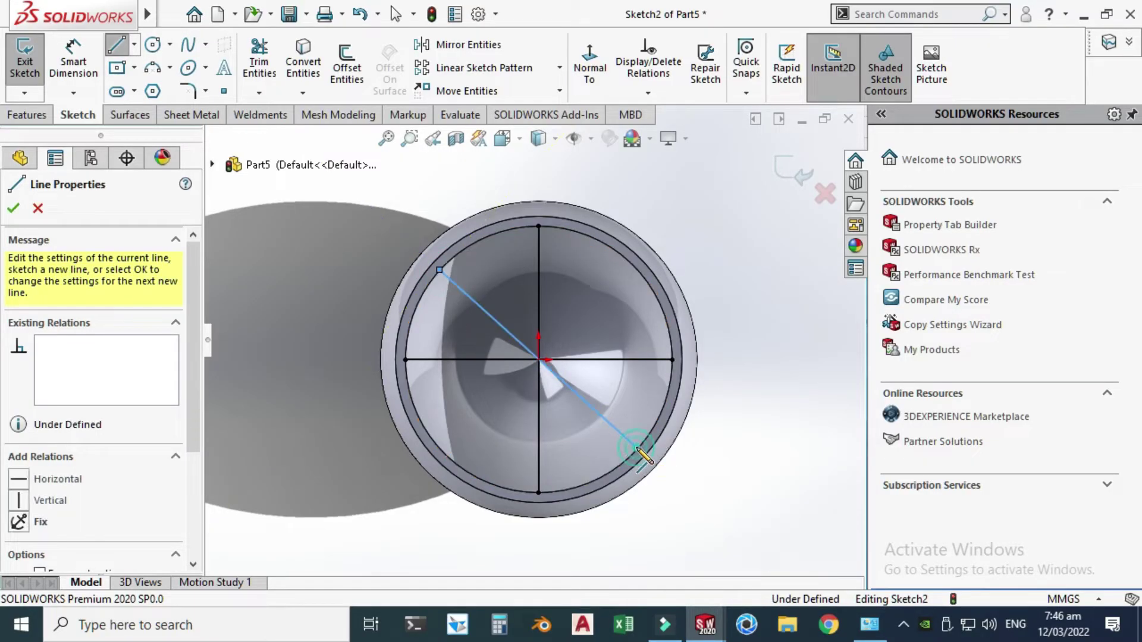
key(Escape)
click(117, 46)
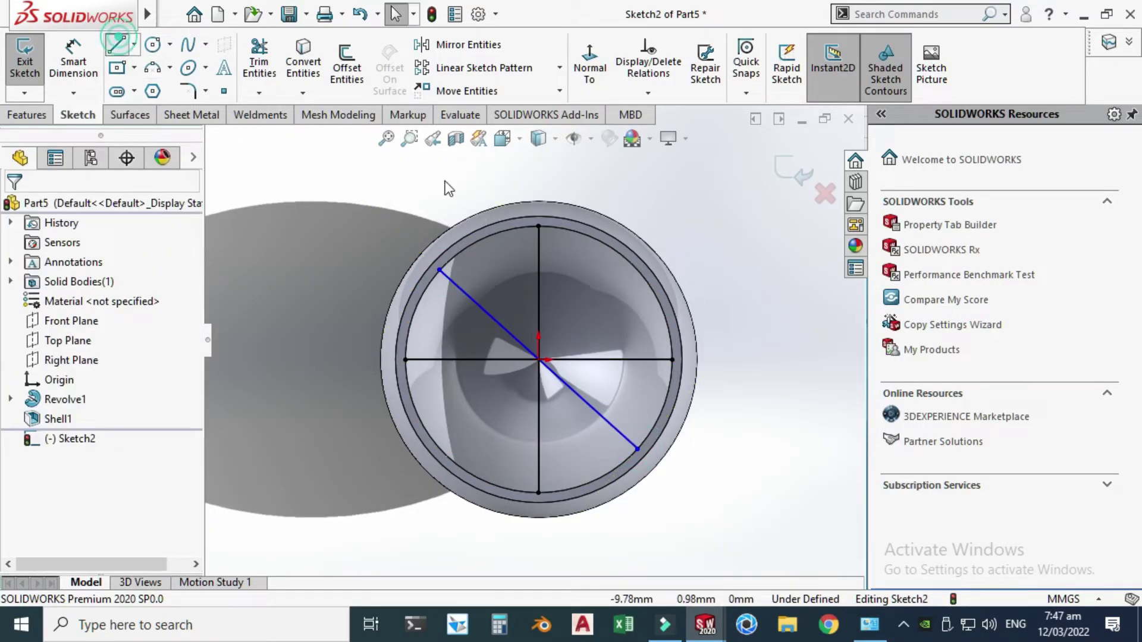
click(619, 257)
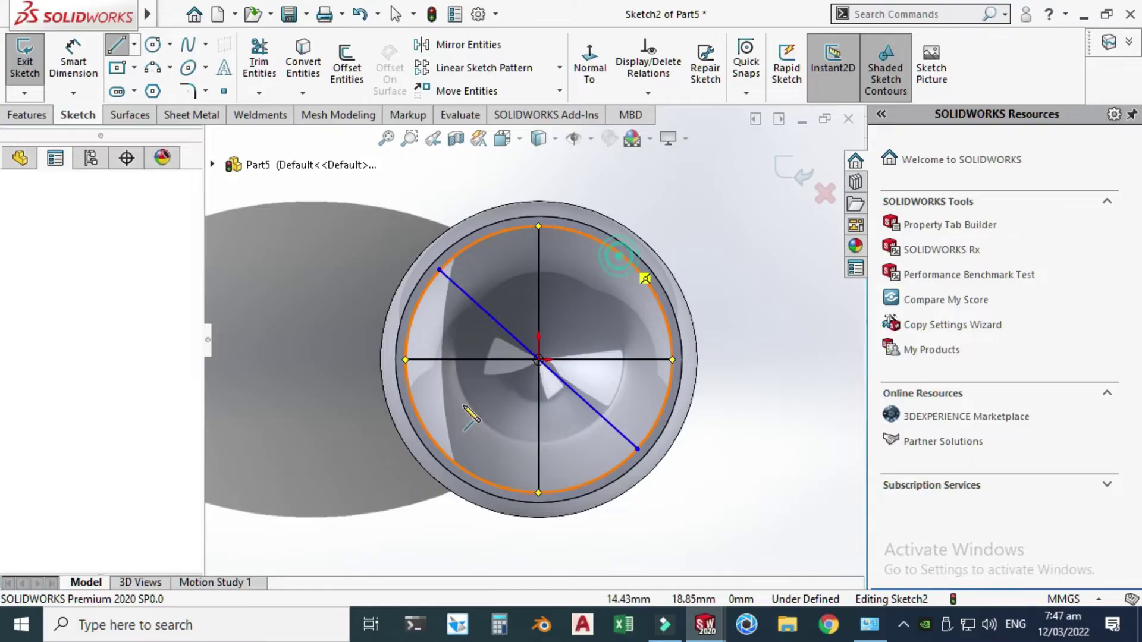
click(454, 460)
key(Escape)
key(Escape)
Make the lower-left to upper-right diagonal coincident with the origin
scroll(536, 380, down, 5)
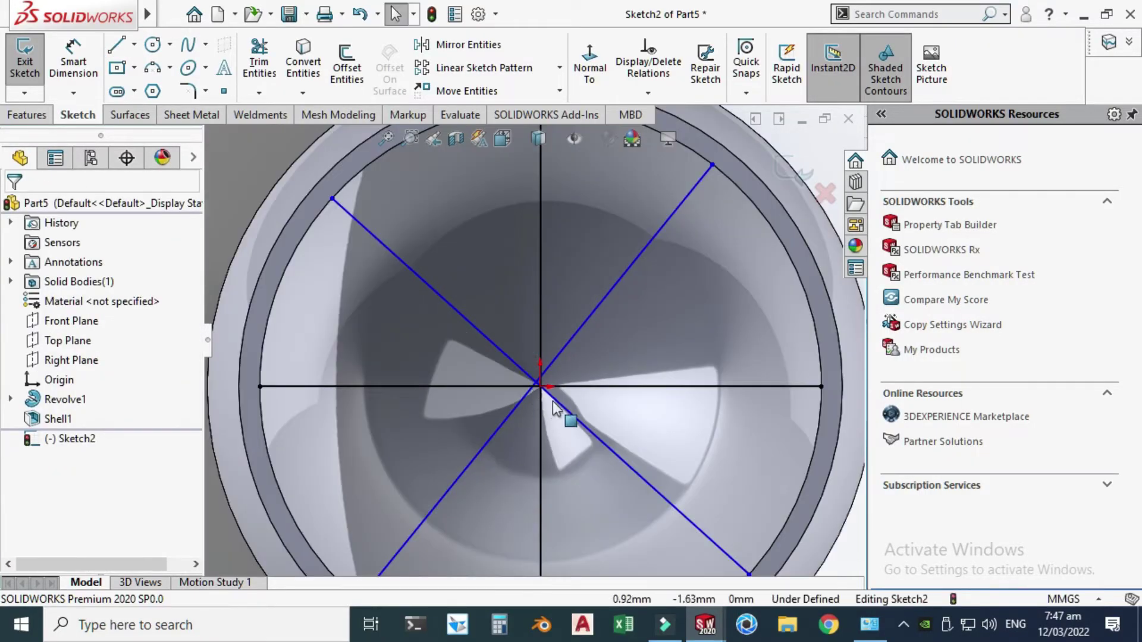
click(514, 395)
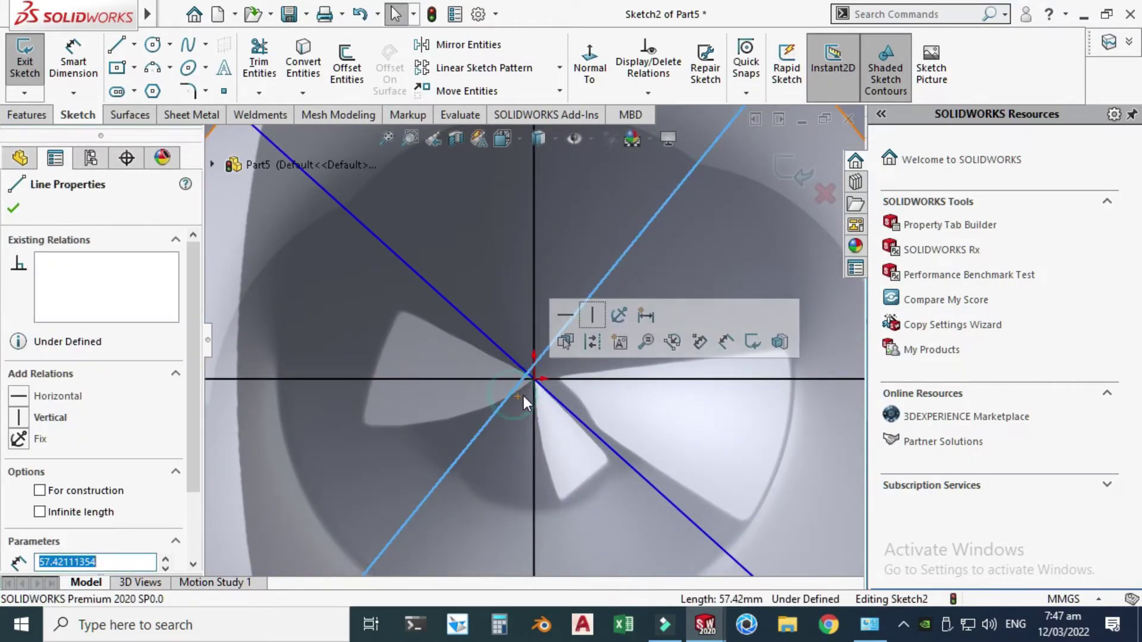
ctrl+click(534, 379)
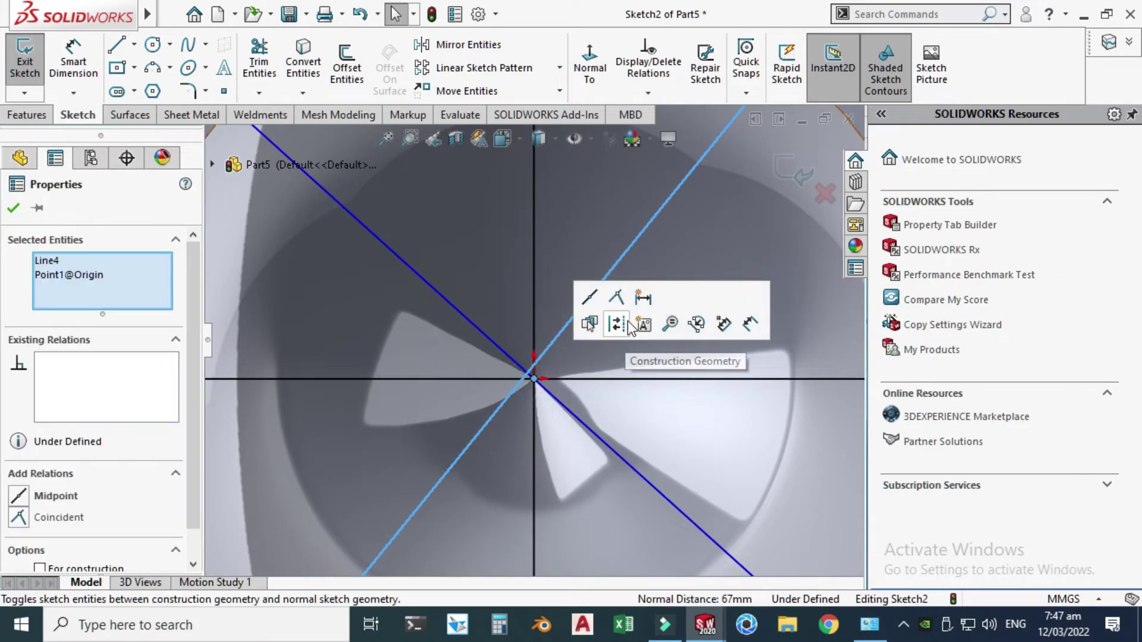
click(617, 296)
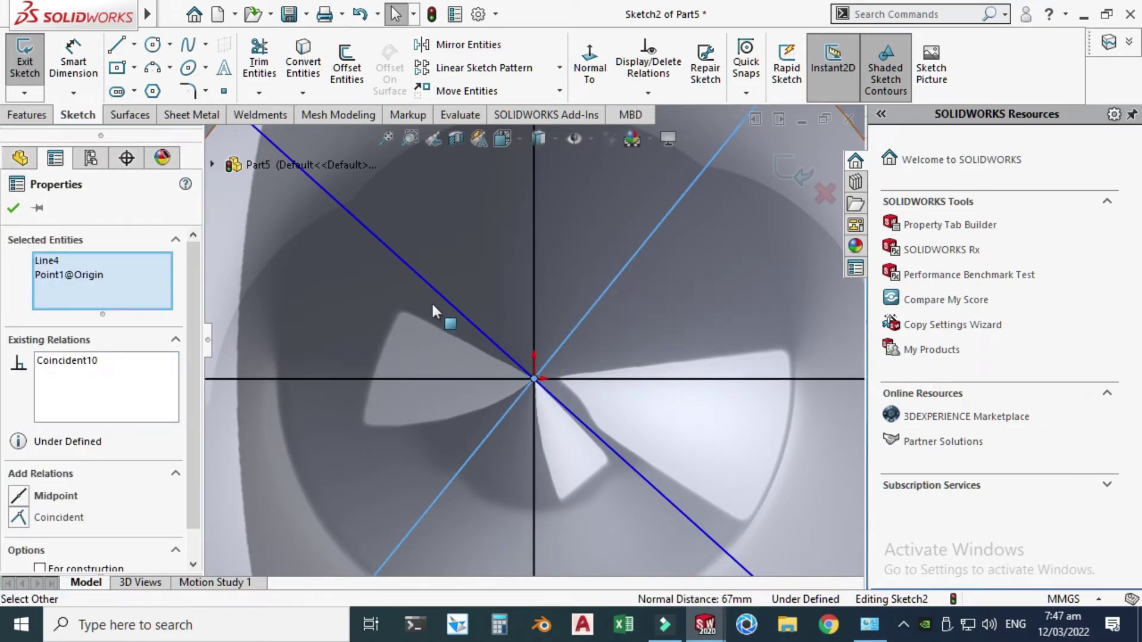
key(f)
key(Escape)
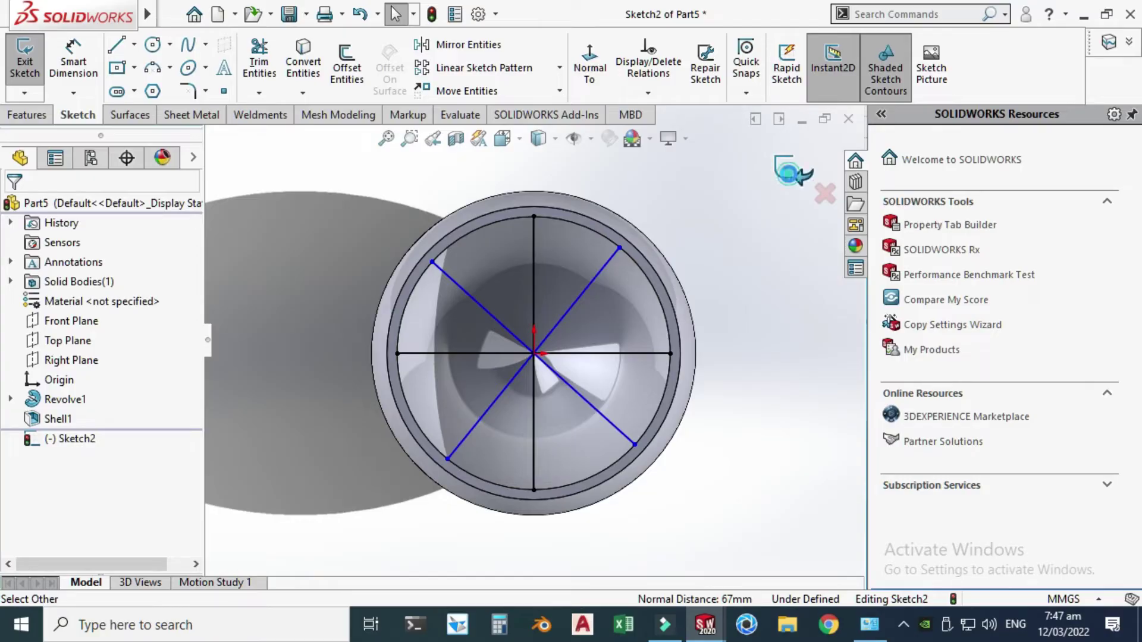
Preview the ribs from the sketch and set the rib thickness to 2 mm
key(r)
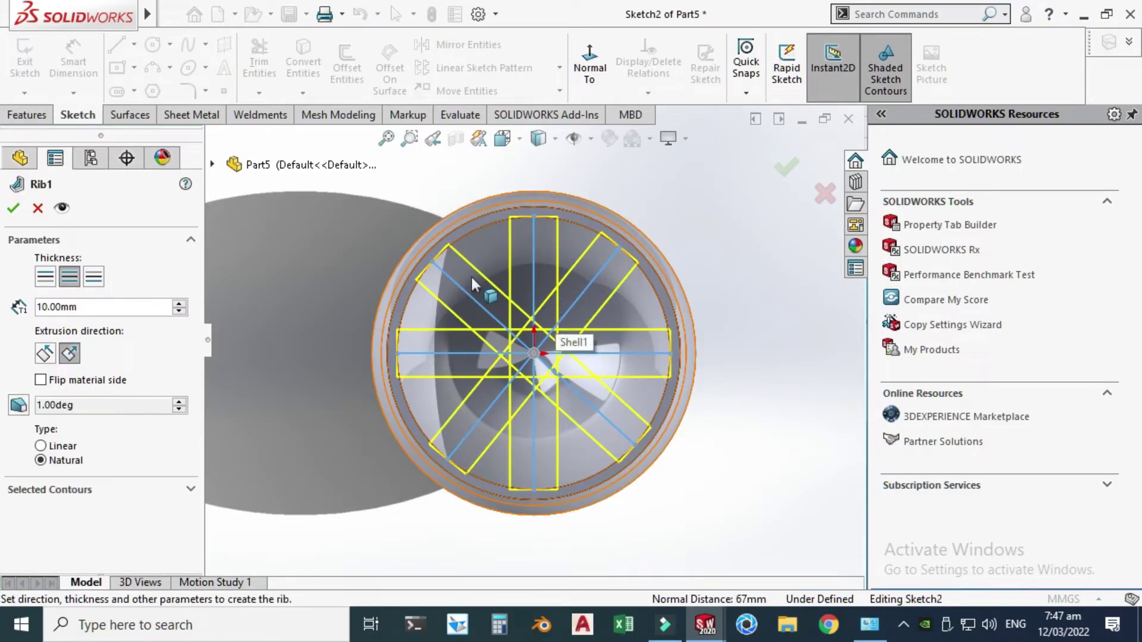
scroll(470, 314, down, 2)
click(98, 307)
double_click(99, 307)
text(2)
key(Return)
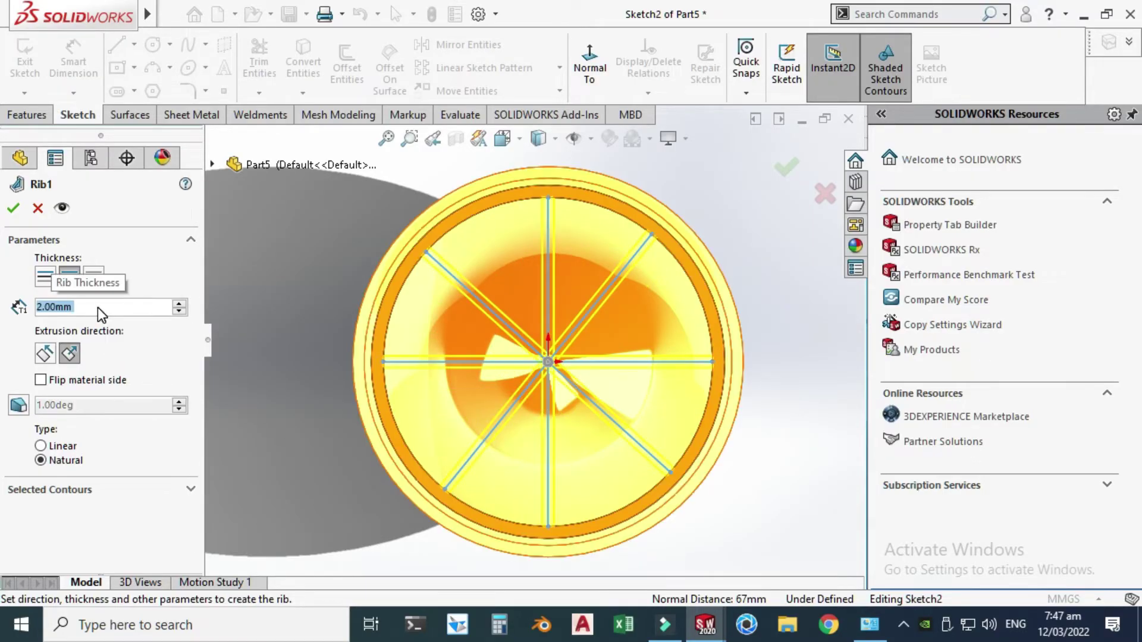
Check the rib preview from above and accept Rib1
key(z)
right_click(324, 270)
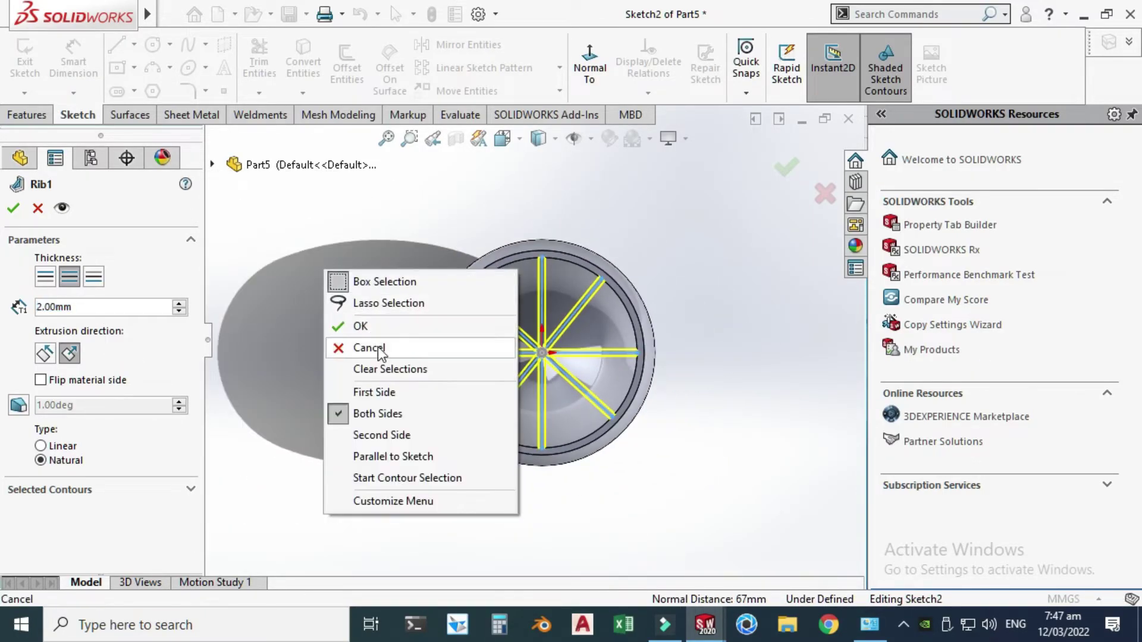
key(Escape)
middle_drag(462, 201, 563, 248)
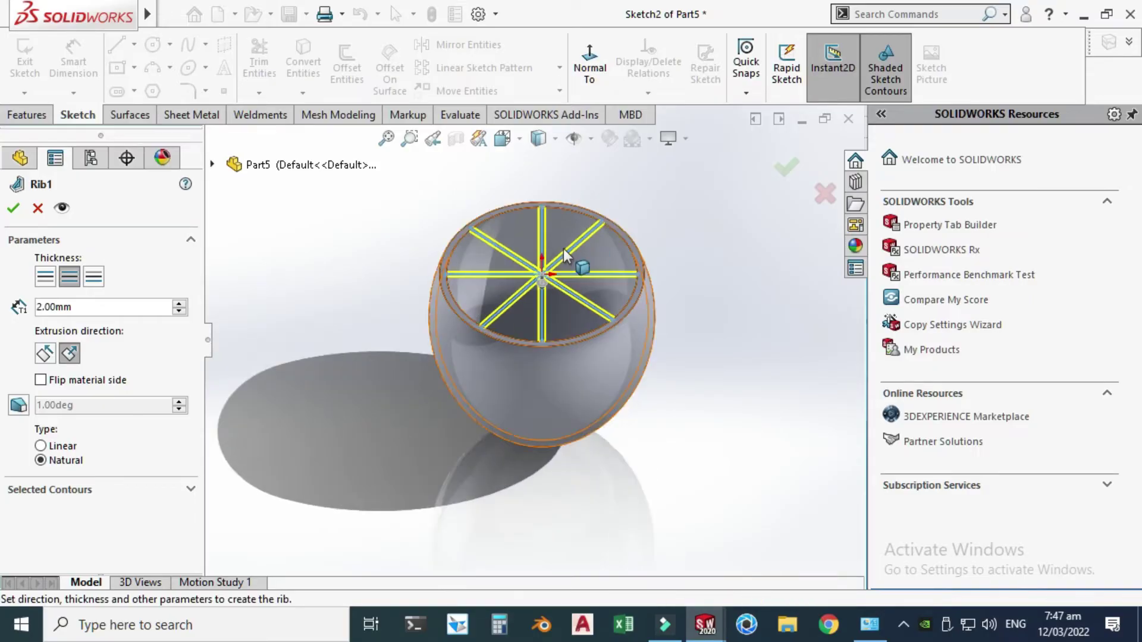
scroll(513, 251, down, 2)
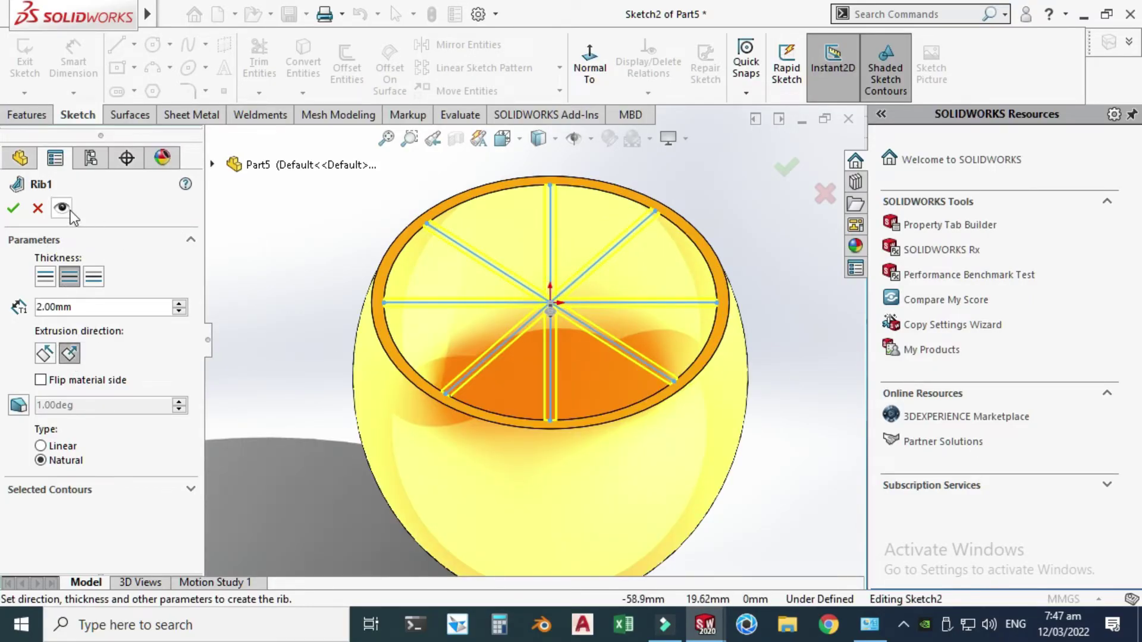
click(13, 207)
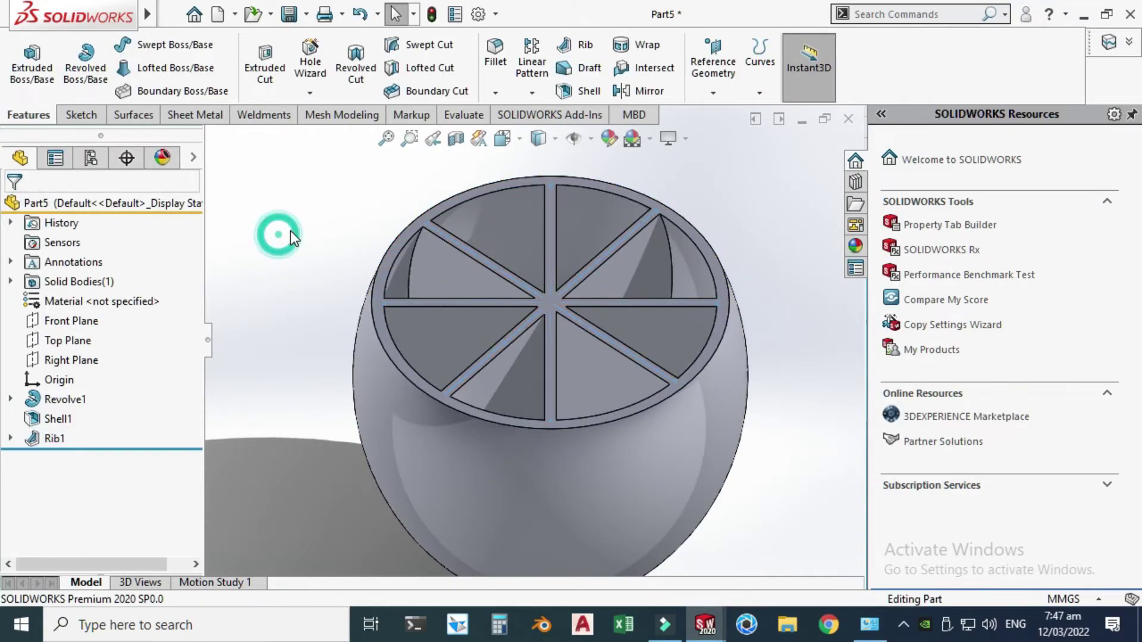
Orbit the ribbed bowl to view the eight wedge compartments from above
middle_drag(291, 231, 395, 195)
right_click(395, 195)
click(455, 270)
drag(455, 274, 408, 202)
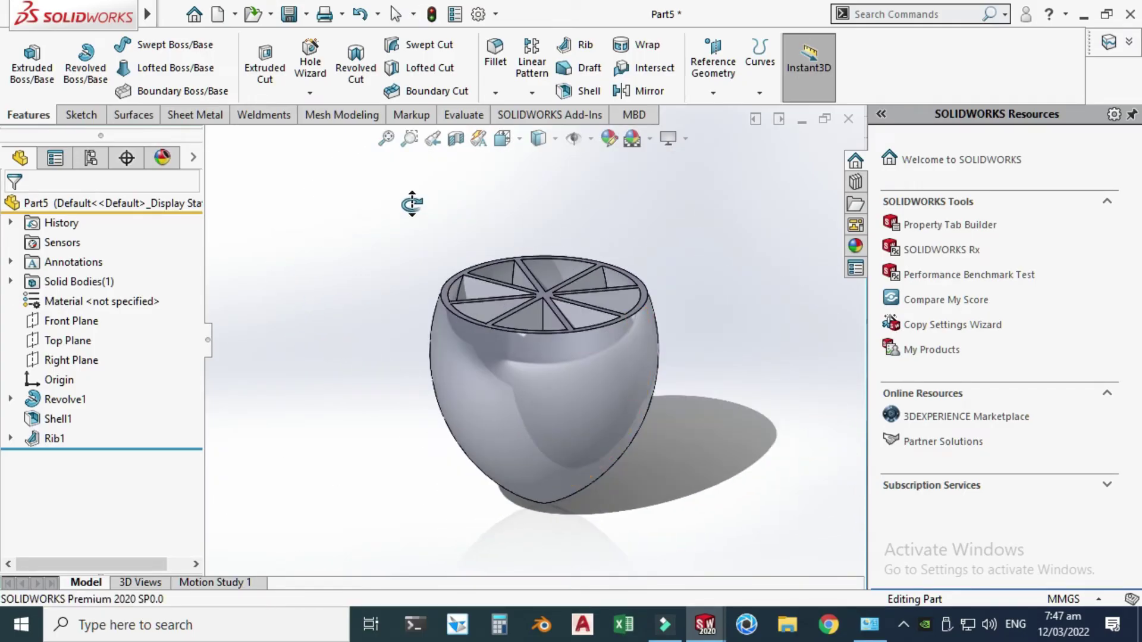